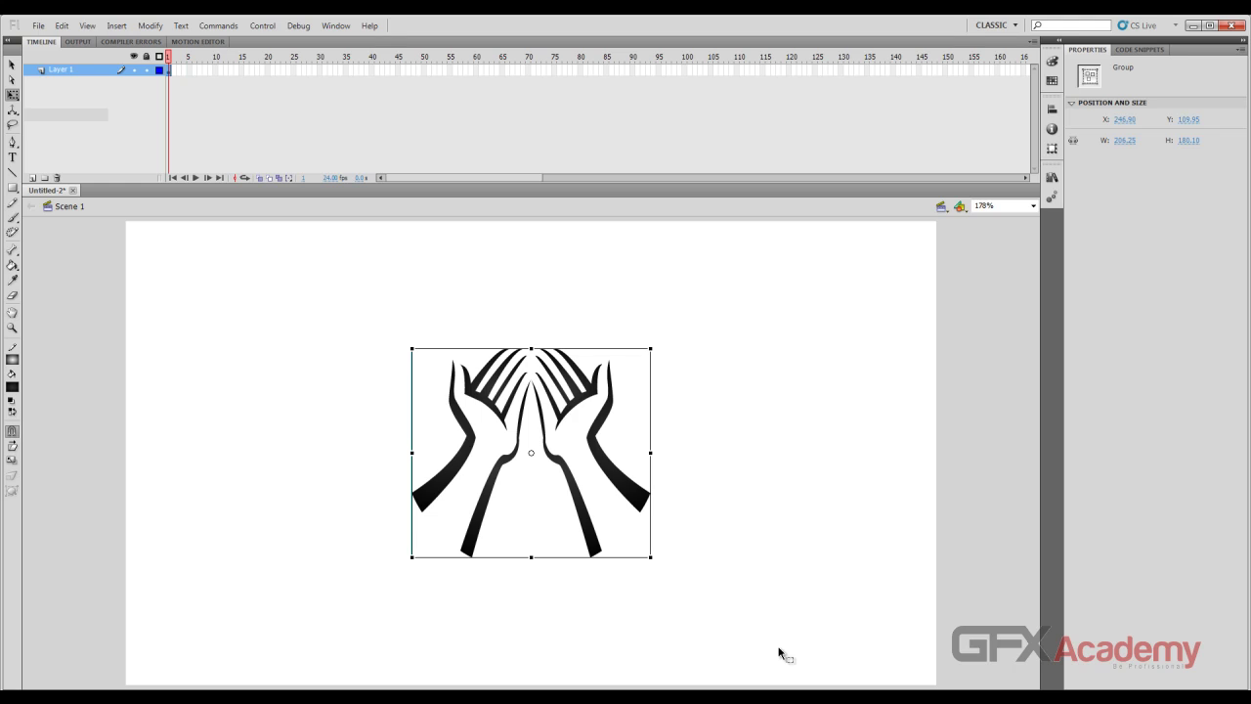
Scale the hands group proportionally from its upper-right corner with Free Transform, ending at about 257 by 225 px.
{"action": "key", "text": "ctrl"}
{"action": "key", "text": "v"}
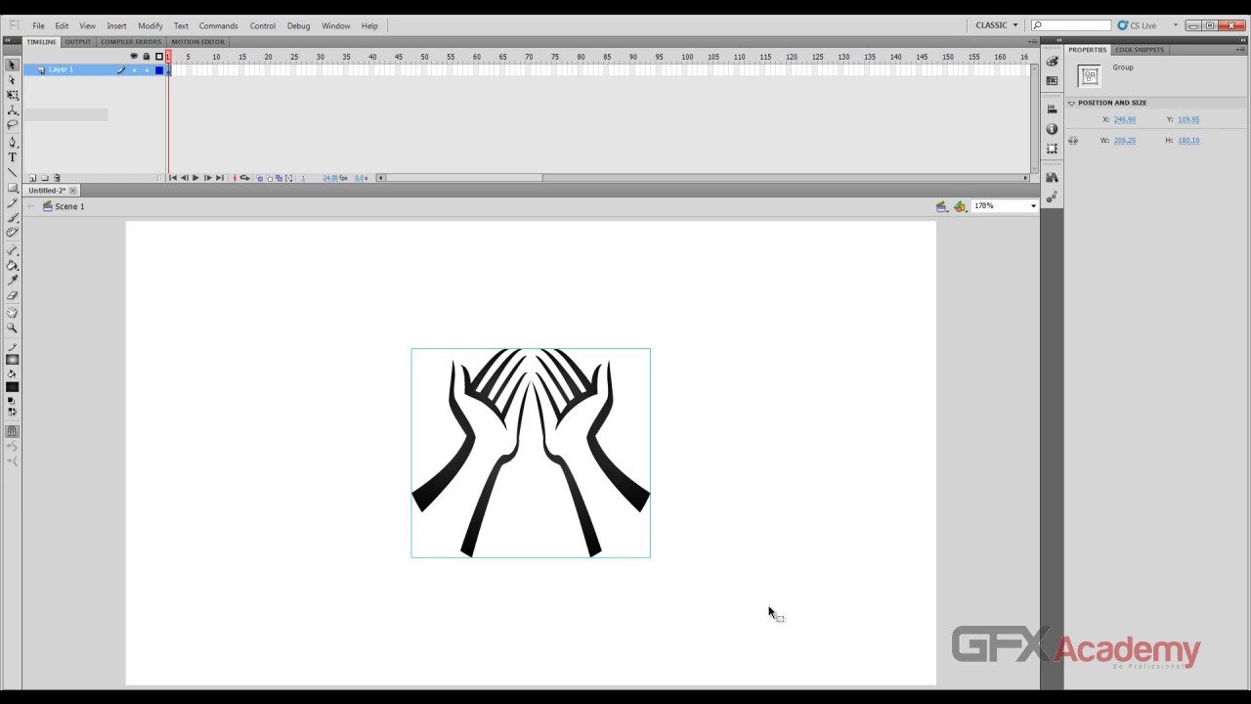
{"action": "left_click", "coordinate": [13, 94]}
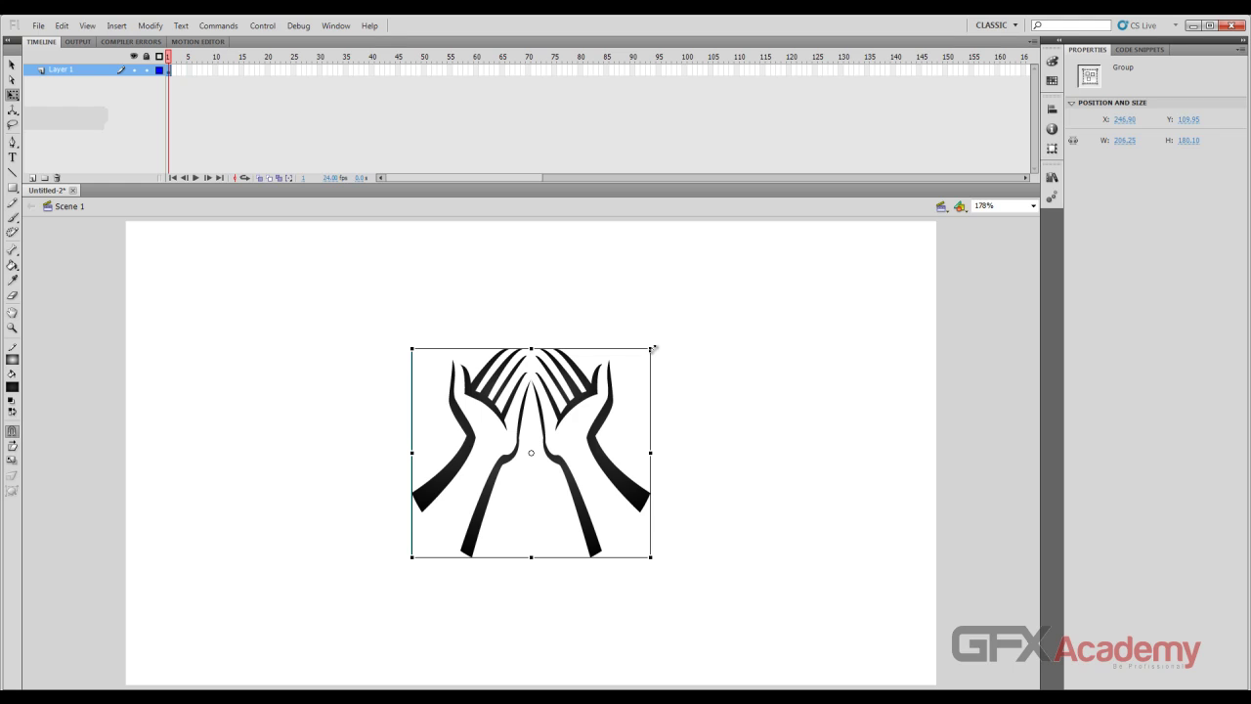
{"action": "left_click_drag", "start_coordinate": [653, 348], "coordinate": [568, 395]}
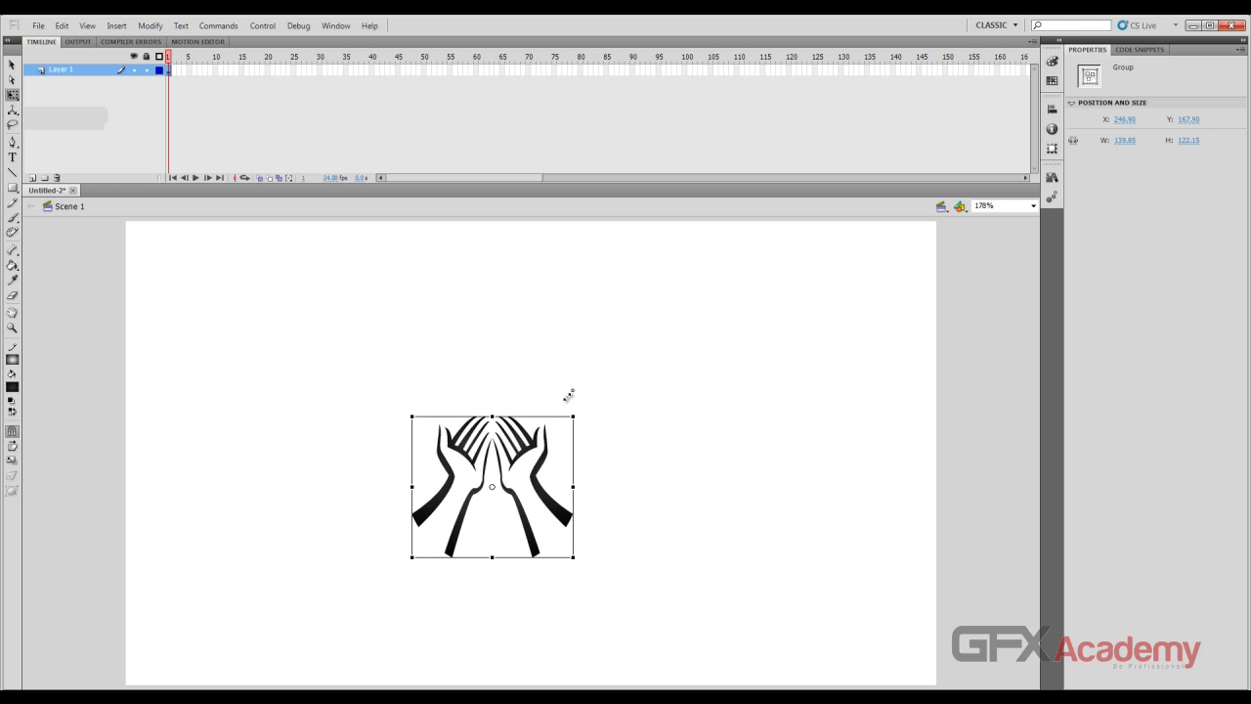
{"action": "mouse_move", "coordinate": [653, 380]}
{"action": "left_mouse_down"}
{"action": "mouse_move", "coordinate": [785, 290]}
{"action": "mouse_move", "coordinate": [648, 388]}
{"action": "left_mouse_up"}
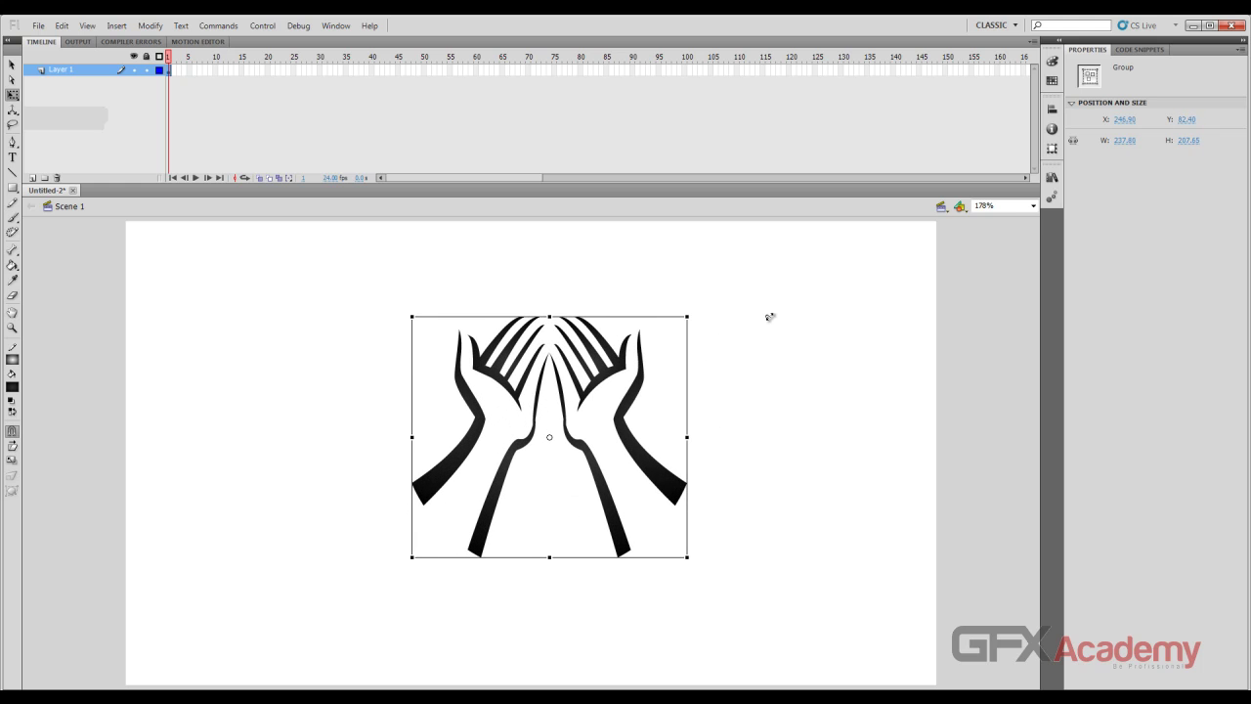
{"action": "left_click_drag", "start_coordinate": [771, 316], "coordinate": [595, 386]}
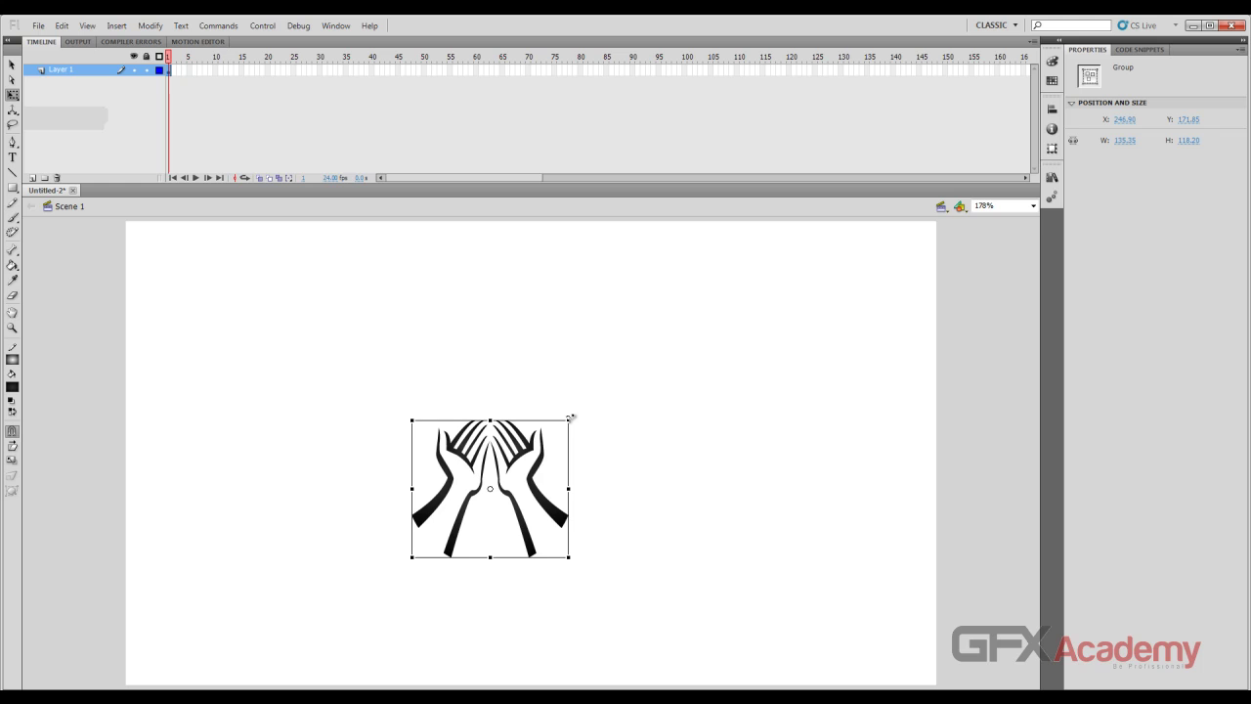
{"action": "mouse_move", "coordinate": [666, 360]}
{"action": "left_mouse_down"}
{"action": "mouse_move", "coordinate": [794, 295]}
{"action": "mouse_move", "coordinate": [650, 365]}
{"action": "left_mouse_up"}
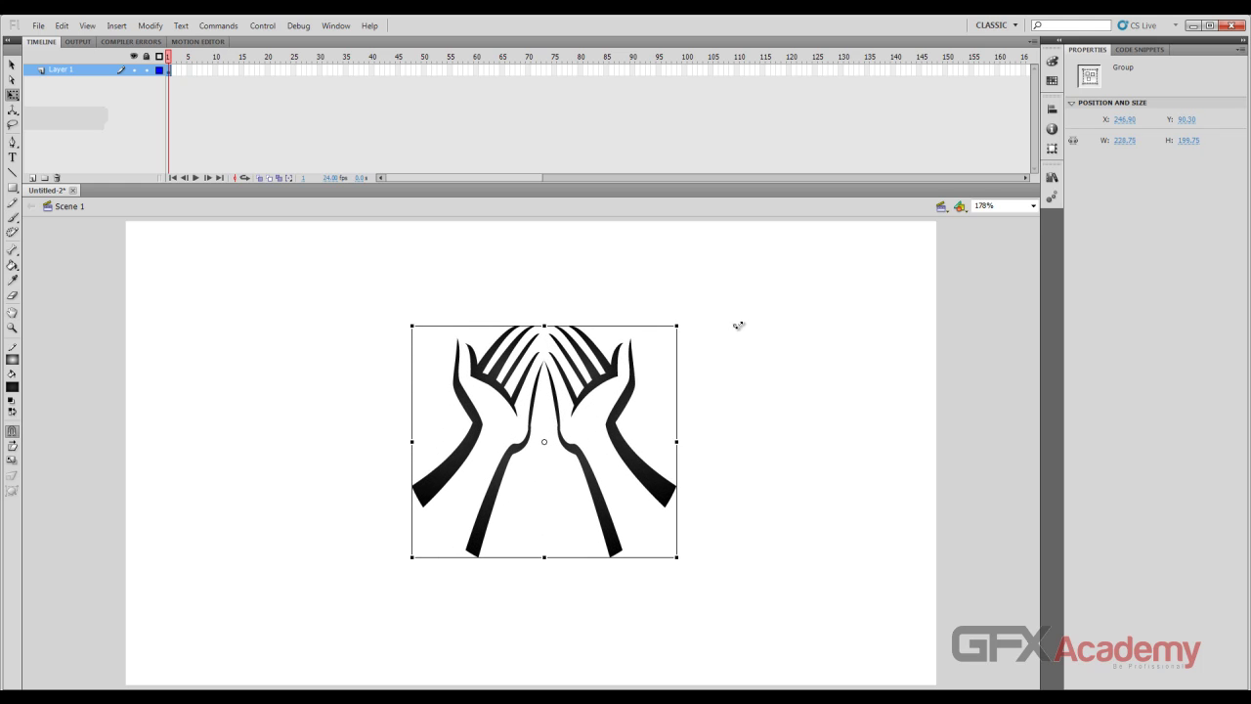
{"action": "left_click_drag", "start_coordinate": [738, 325], "coordinate": [748, 302]}
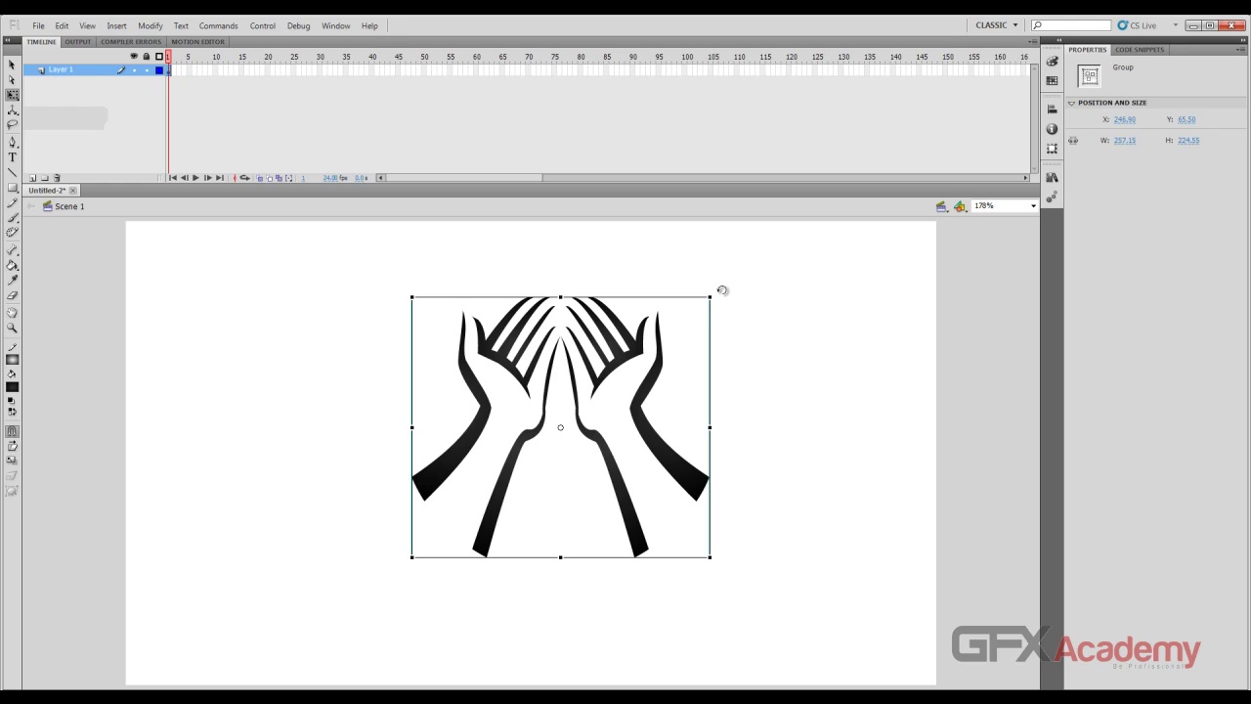
Move the hands group's transformation point to its lower-left corner and try rotating the group around it.
{"action": "mouse_move", "coordinate": [722, 290]}
{"action": "left_mouse_down"}
{"action": "mouse_move", "coordinate": [722, 233]}
{"action": "mouse_move", "coordinate": [297, 280]}
{"action": "mouse_move", "coordinate": [360, 571]}
{"action": "mouse_move", "coordinate": [804, 372]}
{"action": "mouse_move", "coordinate": [512, 215]}
{"action": "mouse_move", "coordinate": [439, 550]}
{"action": "mouse_move", "coordinate": [849, 365]}
{"action": "mouse_move", "coordinate": [830, 269]}
{"action": "mouse_move", "coordinate": [742, 238]}
{"action": "mouse_move", "coordinate": [756, 245]}
{"action": "mouse_move", "coordinate": [791, 414]}
{"action": "mouse_move", "coordinate": [762, 251]}
{"action": "mouse_move", "coordinate": [752, 304]}
{"action": "mouse_move", "coordinate": [769, 316]}
{"action": "mouse_move", "coordinate": [740, 267]}
{"action": "mouse_move", "coordinate": [729, 287]}
{"action": "mouse_move", "coordinate": [737, 276]}
{"action": "left_mouse_up"}
{"action": "left_click_drag", "start_coordinate": [562, 430], "coordinate": [412, 557]}
{"action": "left_click_drag", "start_coordinate": [717, 286], "coordinate": [658, 414]}
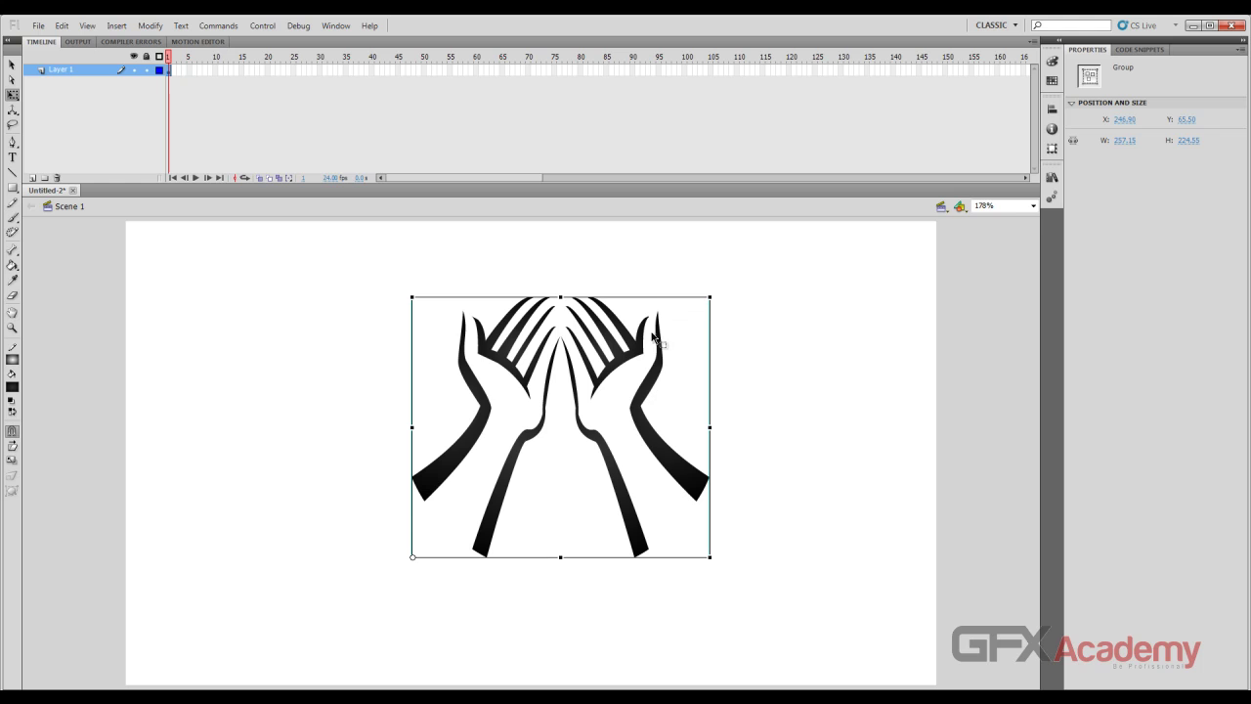
Move the hands group down and to the left, then centre it horizontally and vertically on the stage.
{"action": "left_click_drag", "start_coordinate": [611, 346], "coordinate": [571, 368]}
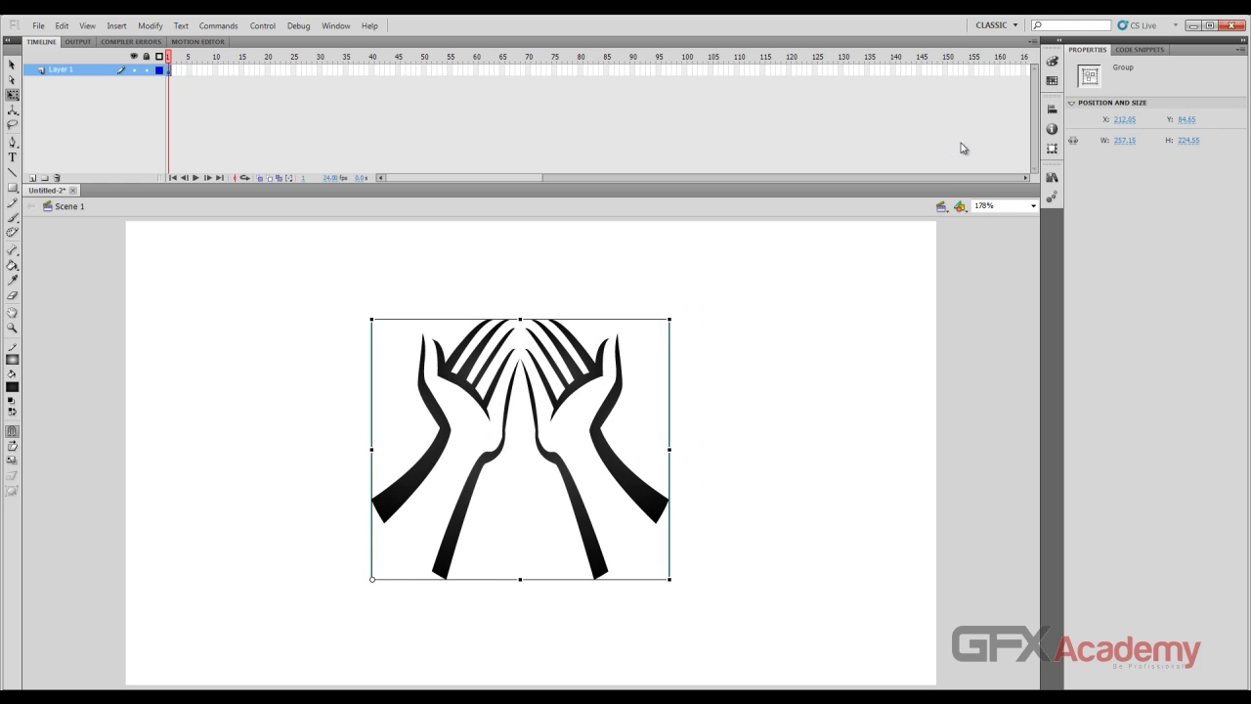
{"action": "left_click", "coordinate": [1051, 108]}
{"action": "left_click", "coordinate": [939, 137]}
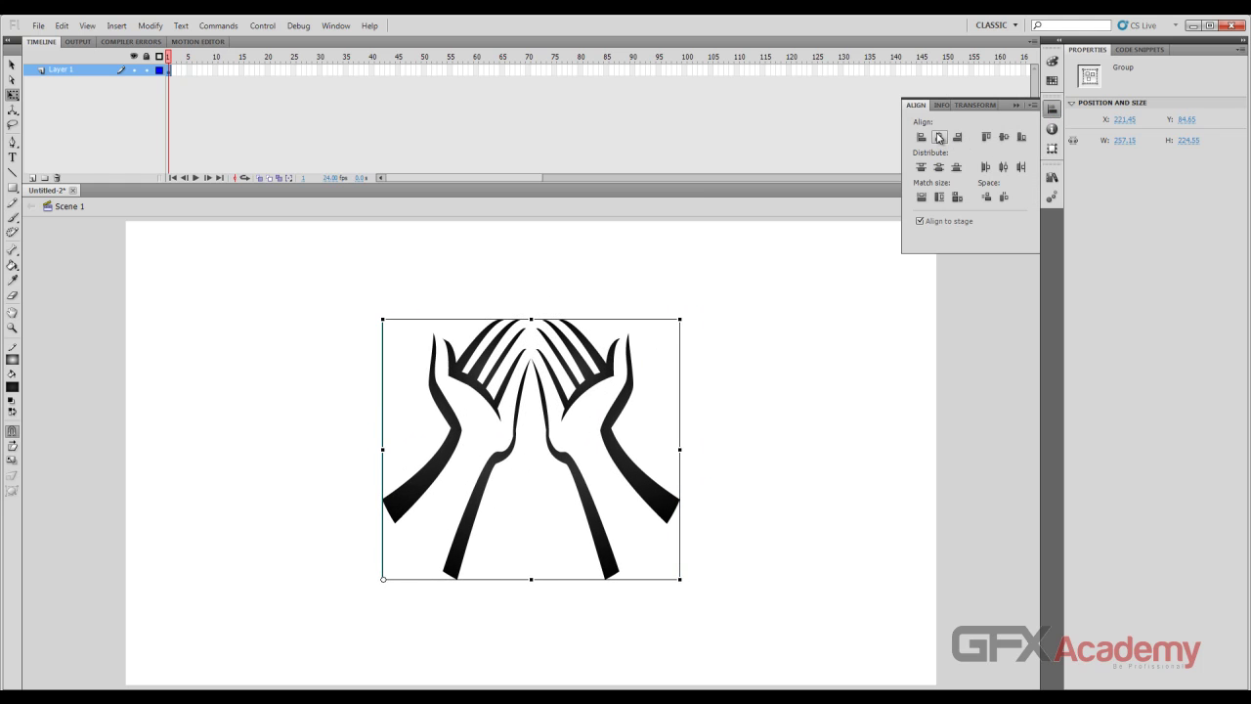
{"action": "left_click", "coordinate": [1003, 137]}
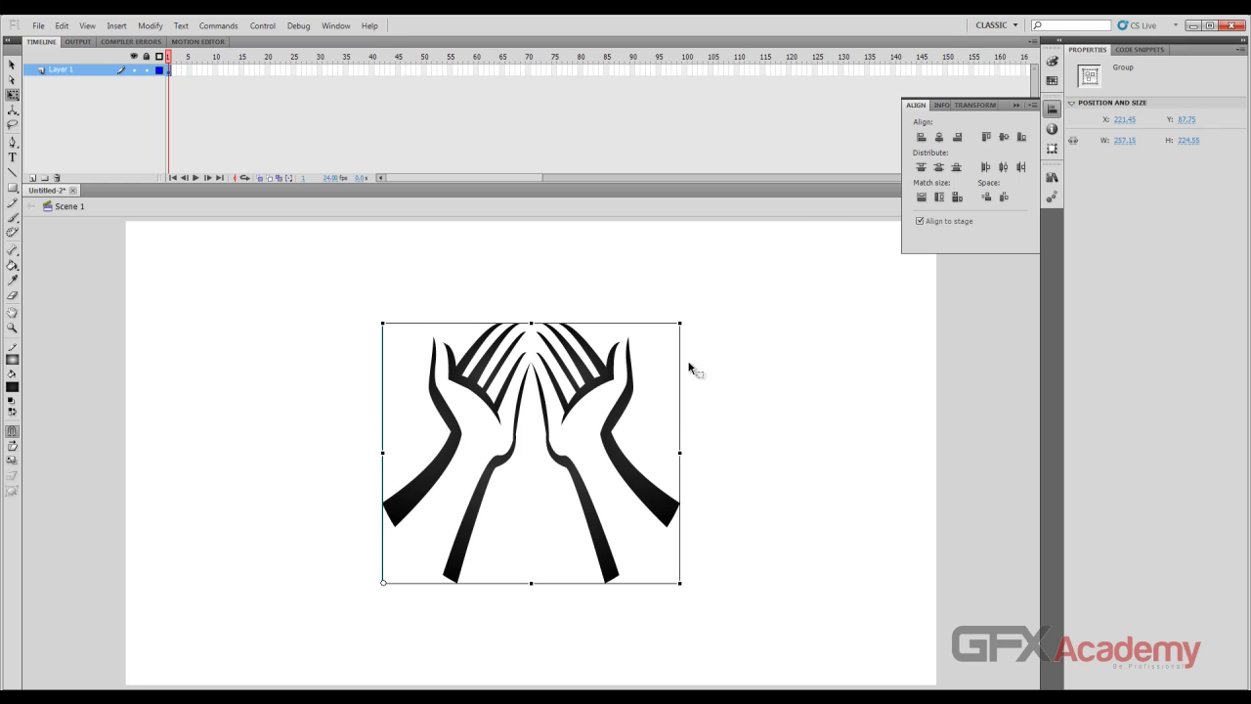
{"action": "left_click", "coordinate": [618, 379]}
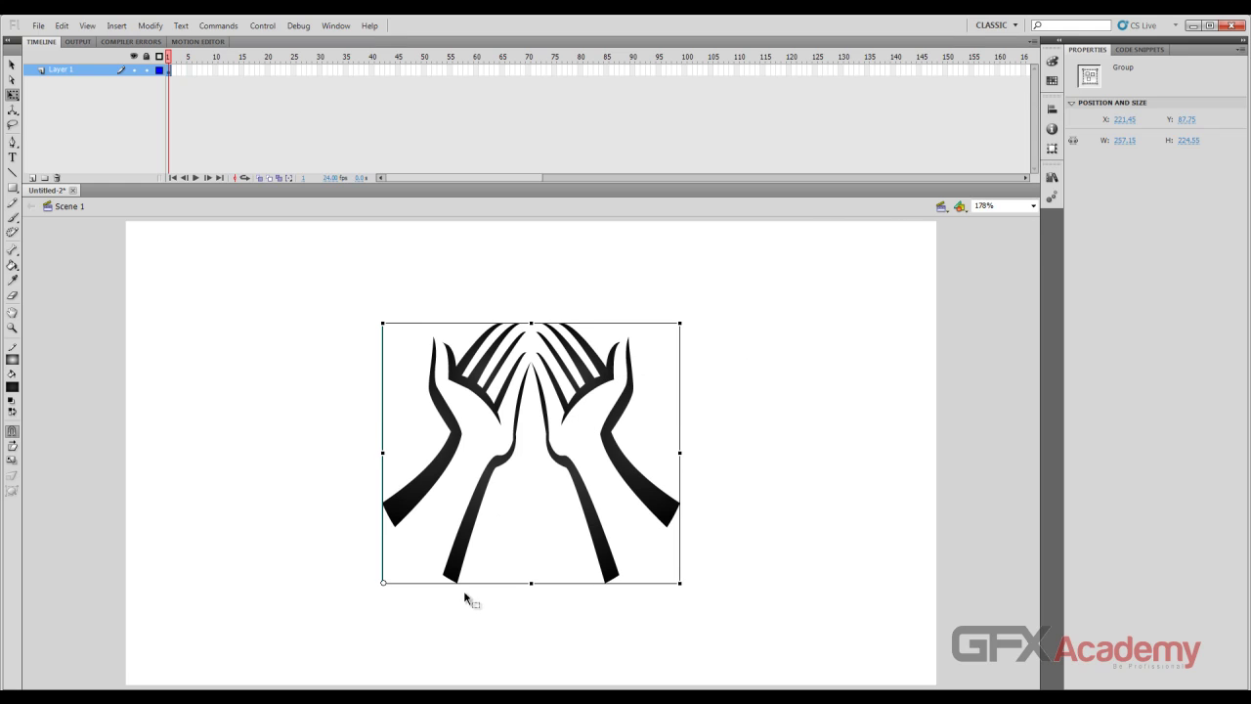
Return the hands group's transformation point from the lower-left corner to the group's centre.
{"action": "left_click", "coordinate": [383, 583]}
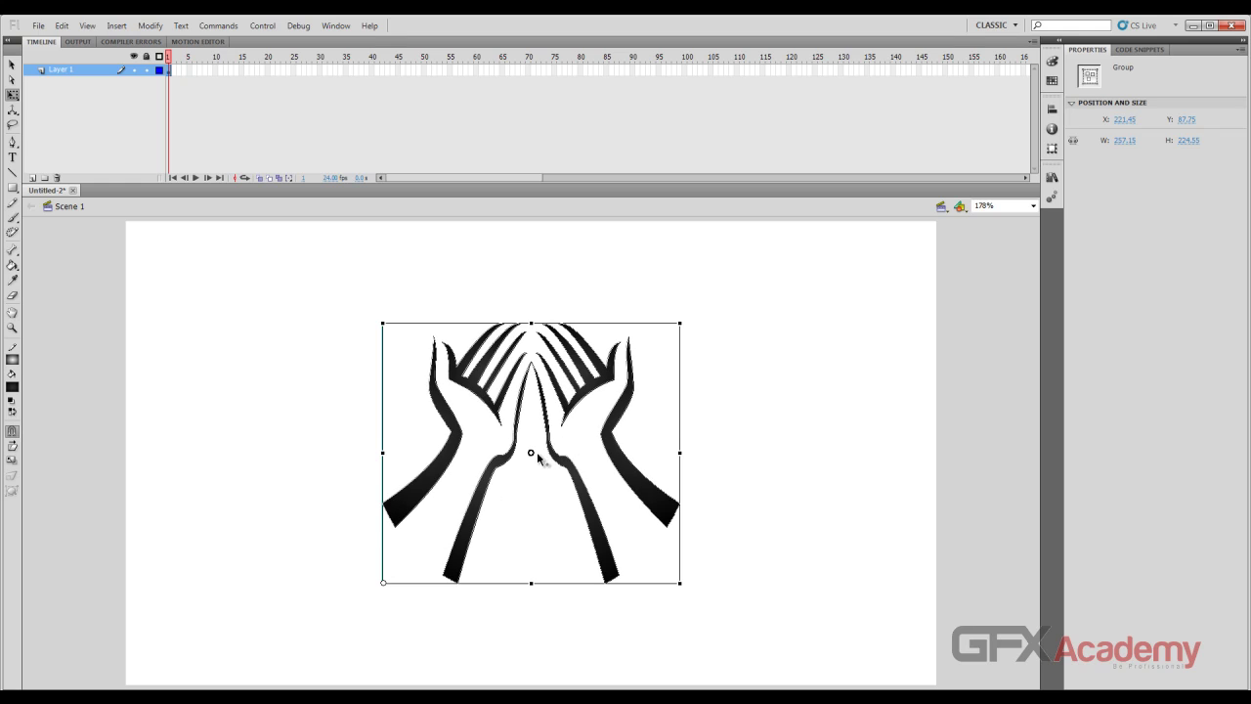
{"action": "double_click", "coordinate": [536, 451]}
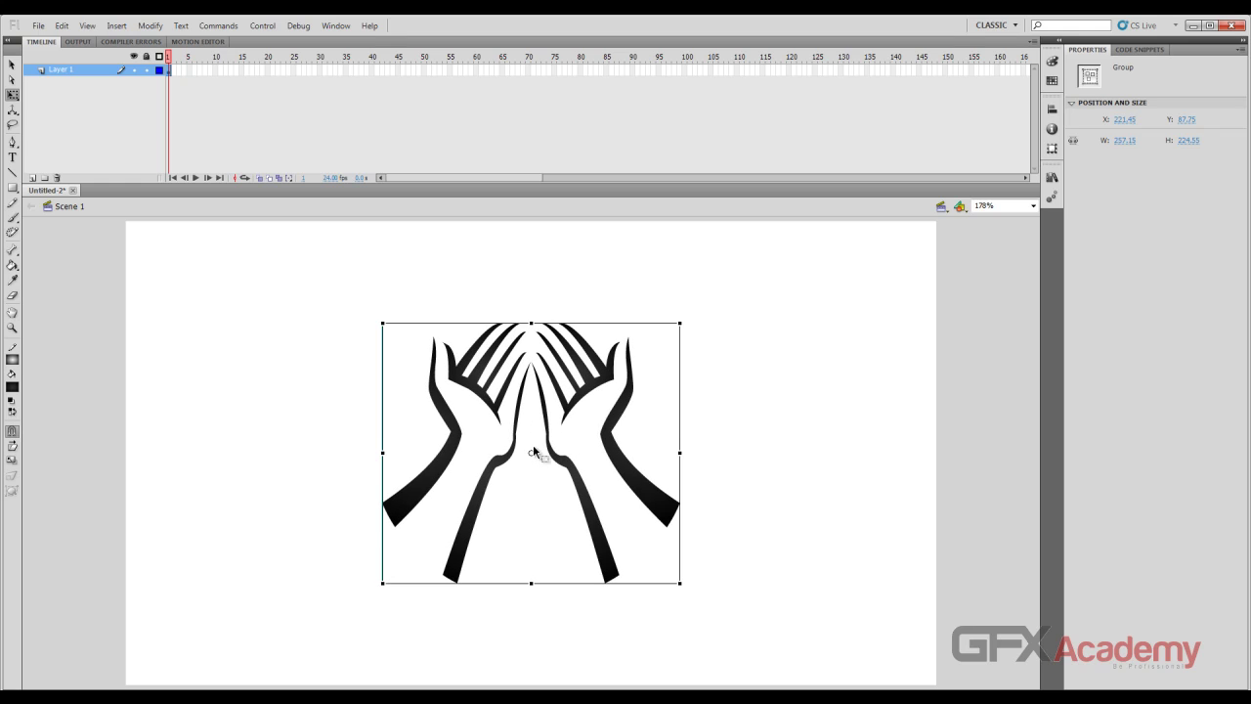
Try compressing the hands group vertically to about 219 px and distorting it from its right side.
{"action": "left_click", "coordinate": [12, 432]}
{"action": "mouse_move", "coordinate": [531, 322]}
{"action": "left_mouse_down"}
{"action": "mouse_move", "coordinate": [544, 273]}
{"action": "mouse_move", "coordinate": [544, 357]}
{"action": "mouse_move", "coordinate": [546, 292]}
{"action": "mouse_move", "coordinate": [555, 358]}
{"action": "mouse_move", "coordinate": [581, 336]}
{"action": "mouse_move", "coordinate": [614, 338]}
{"action": "mouse_move", "coordinate": [483, 338]}
{"action": "mouse_move", "coordinate": [544, 394]}
{"action": "mouse_move", "coordinate": [544, 330]}
{"action": "left_mouse_up"}
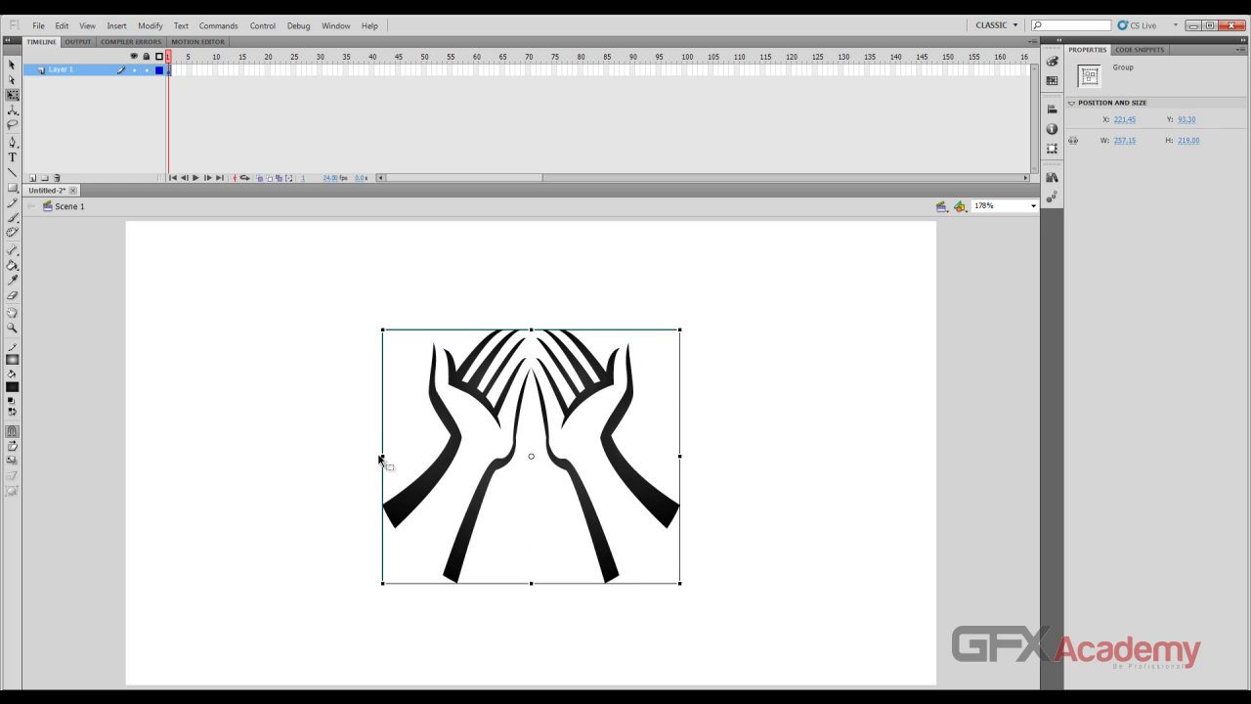
{"action": "mouse_move", "coordinate": [681, 456]}
{"action": "left_mouse_down"}
{"action": "mouse_move", "coordinate": [738, 455]}
{"action": "mouse_move", "coordinate": [624, 456]}
{"action": "mouse_move", "coordinate": [652, 456]}
{"action": "mouse_move", "coordinate": [628, 457]}
{"action": "mouse_move", "coordinate": [636, 515]}
{"action": "mouse_move", "coordinate": [694, 558]}
{"action": "mouse_move", "coordinate": [721, 518]}
{"action": "mouse_move", "coordinate": [550, 433]}
{"action": "mouse_move", "coordinate": [680, 436]}
{"action": "left_mouse_up"}
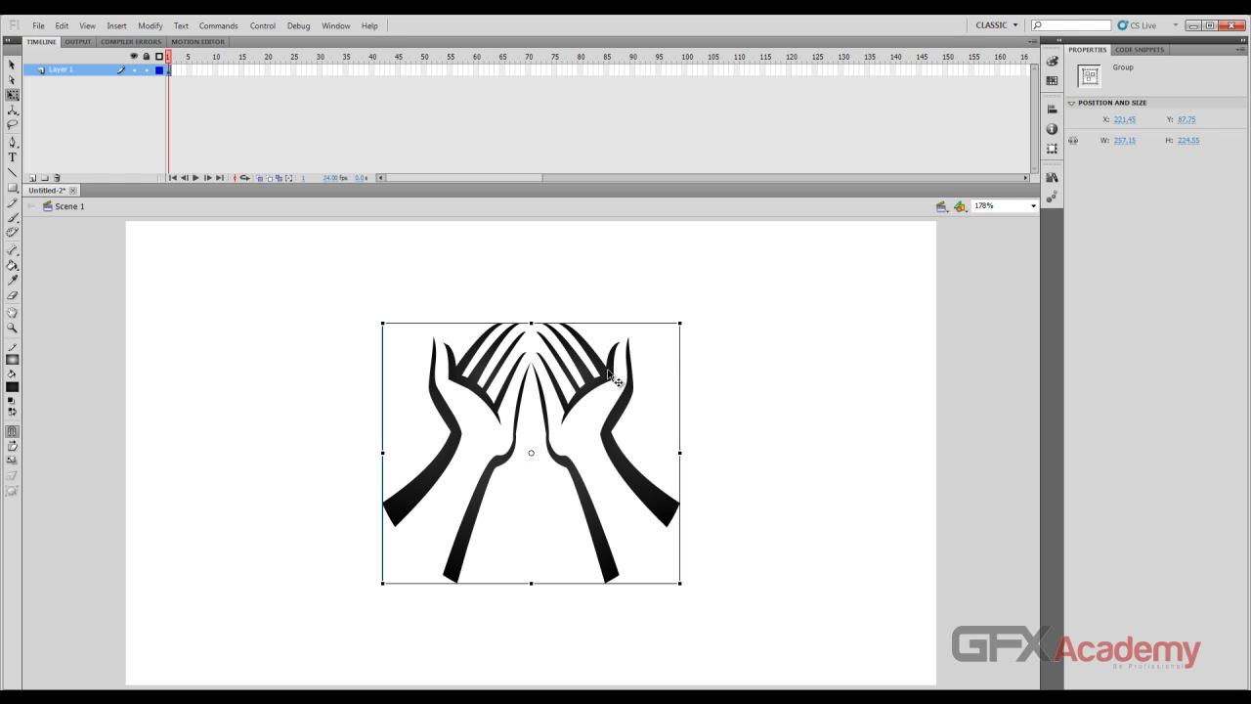
Move the hands group left to about X 211 and place its transformation point beside the left hand's outer finger.
{"action": "left_click_drag", "start_coordinate": [607, 370], "coordinate": [594, 374]}
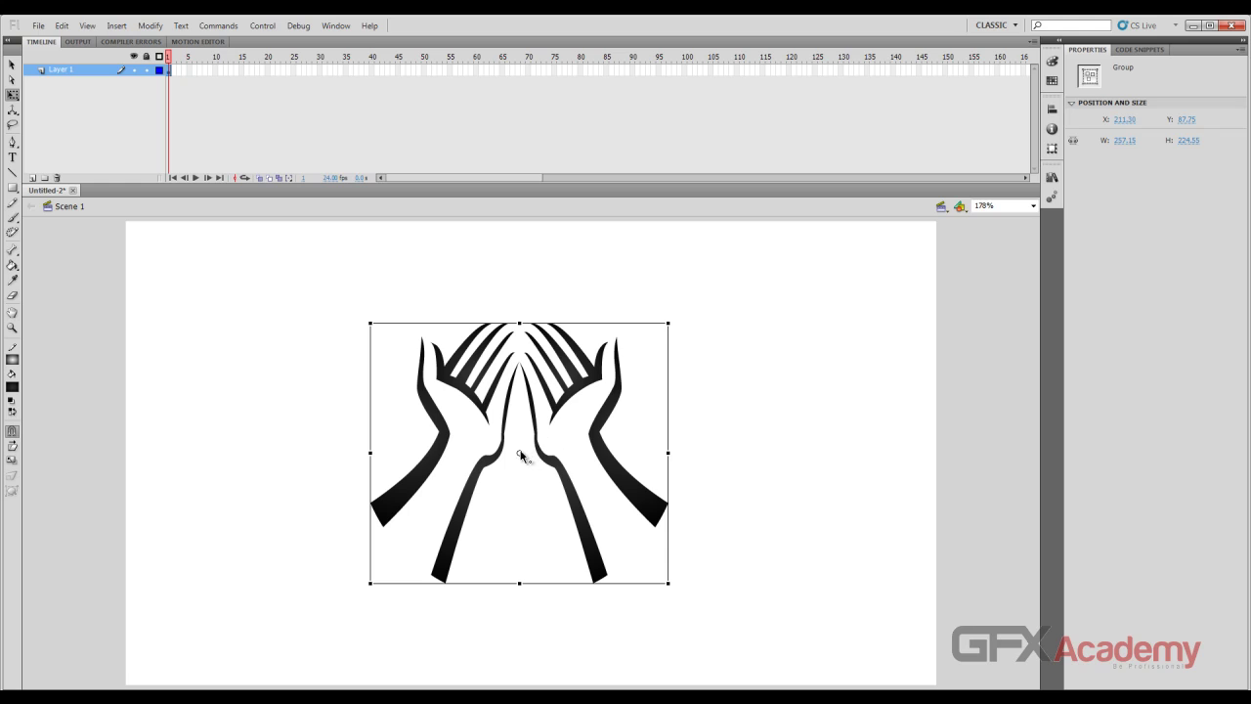
{"action": "left_click_drag", "start_coordinate": [520, 456], "coordinate": [459, 407]}
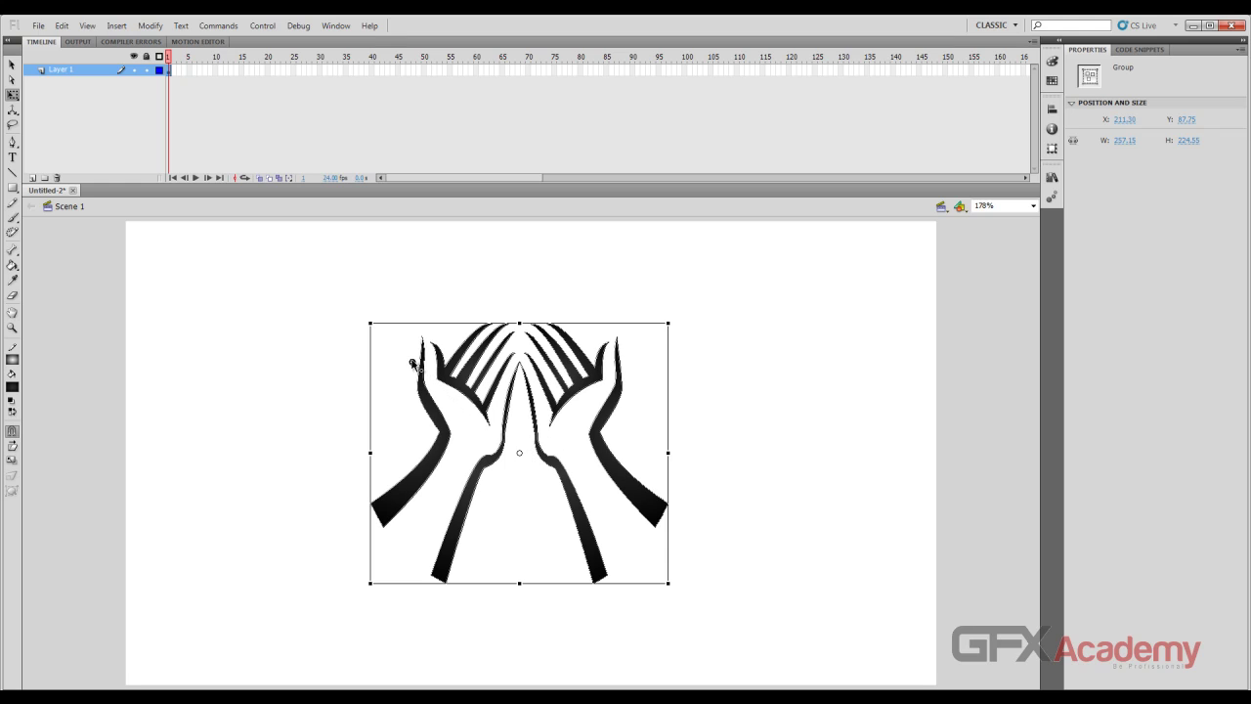
{"action": "left_click_drag", "start_coordinate": [412, 364], "coordinate": [412, 363]}
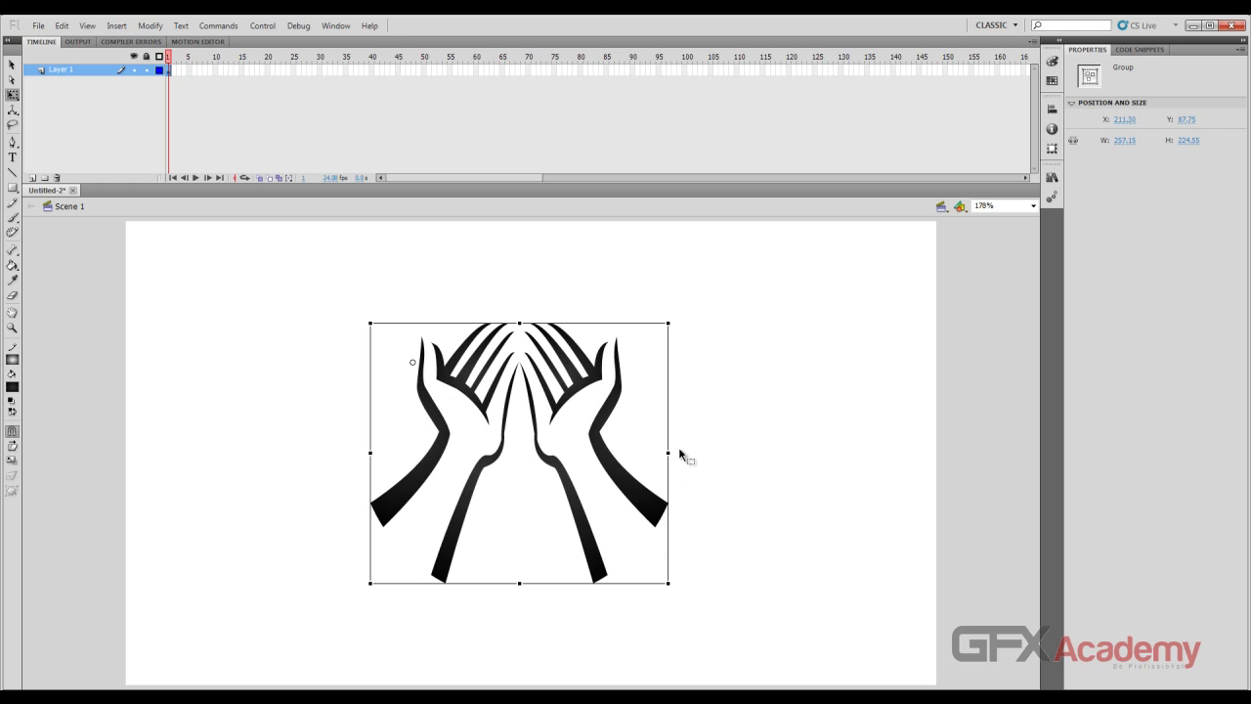
{"action": "left_click_drag", "start_coordinate": [677, 579], "coordinate": [644, 582]}
{"action": "left_click_drag", "start_coordinate": [490, 641], "coordinate": [662, 587]}
{"action": "left_click_drag", "start_coordinate": [468, 403], "coordinate": [531, 467]}
Scale the hands group down to about 150 by 131 px and move it to about X 148, Y 132.
{"action": "left_click", "coordinate": [12, 65]}
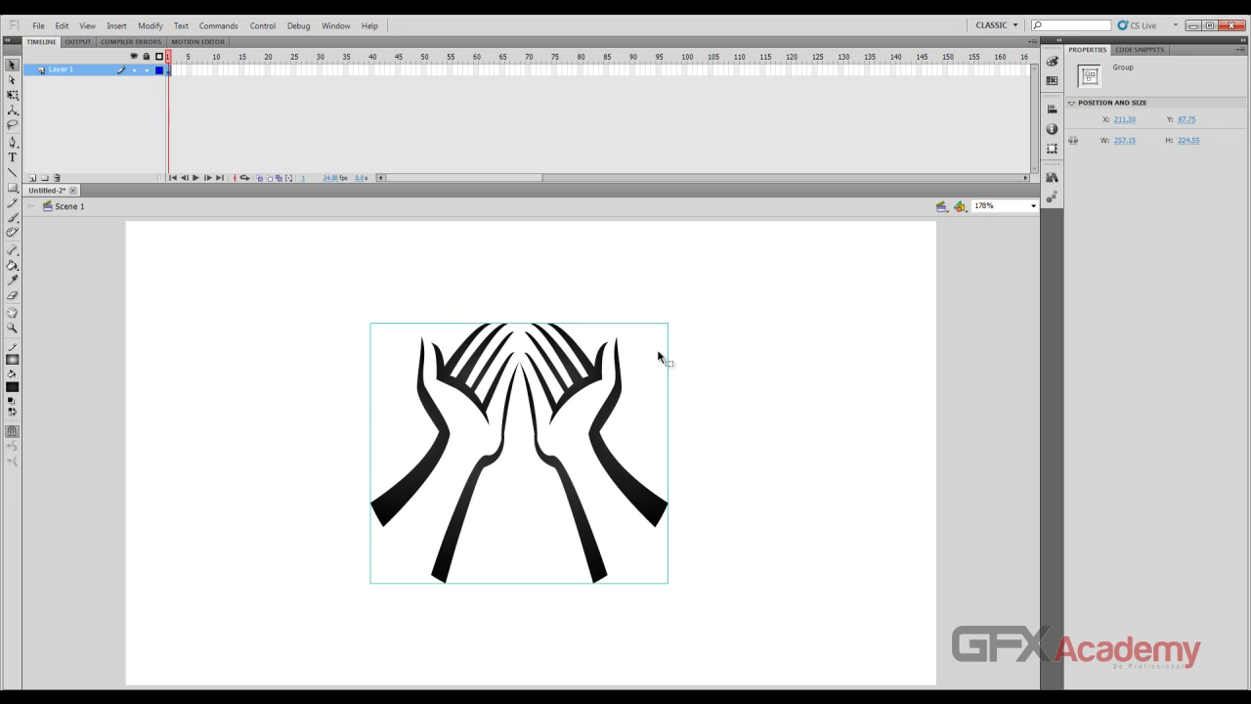
{"action": "key", "text": "q"}
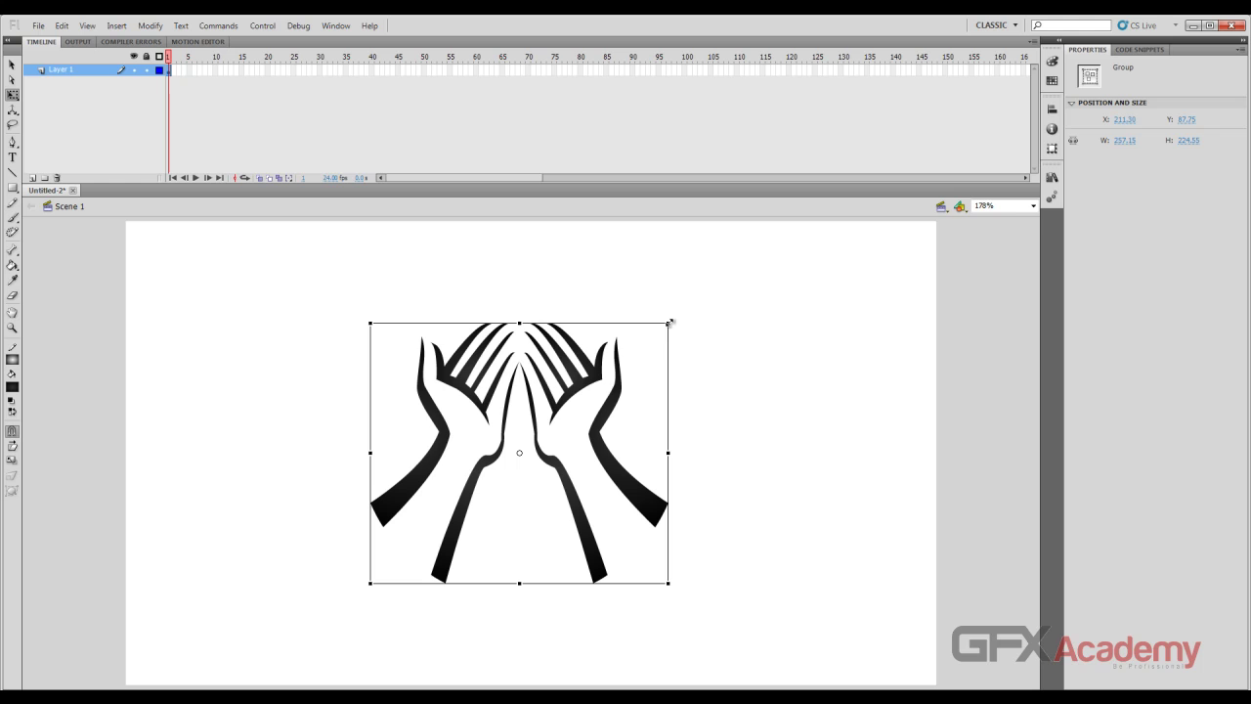
{"action": "left_click_drag", "start_coordinate": [670, 323], "coordinate": [545, 421]}
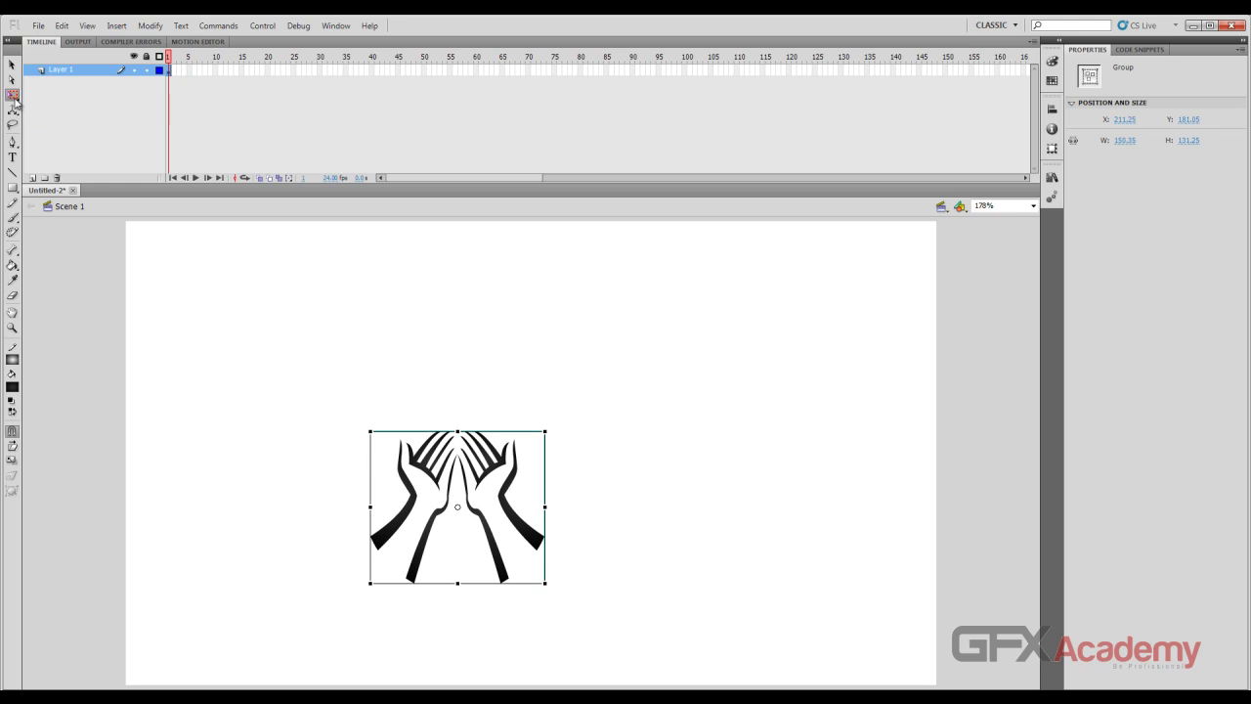
{"action": "left_click_drag", "start_coordinate": [510, 497], "coordinate": [433, 429]}
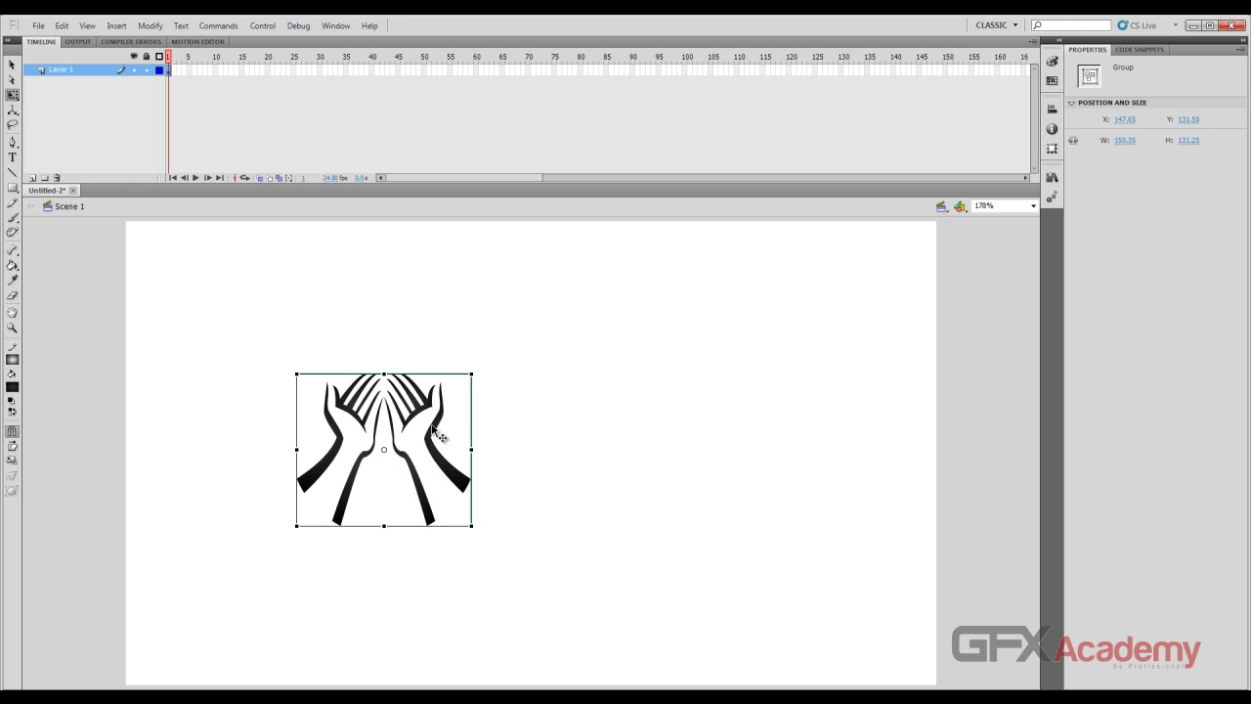
Open the hands group for editing, select the right and left hand shapes in turn, and return to the main scene.
{"action": "key", "text": "v"}
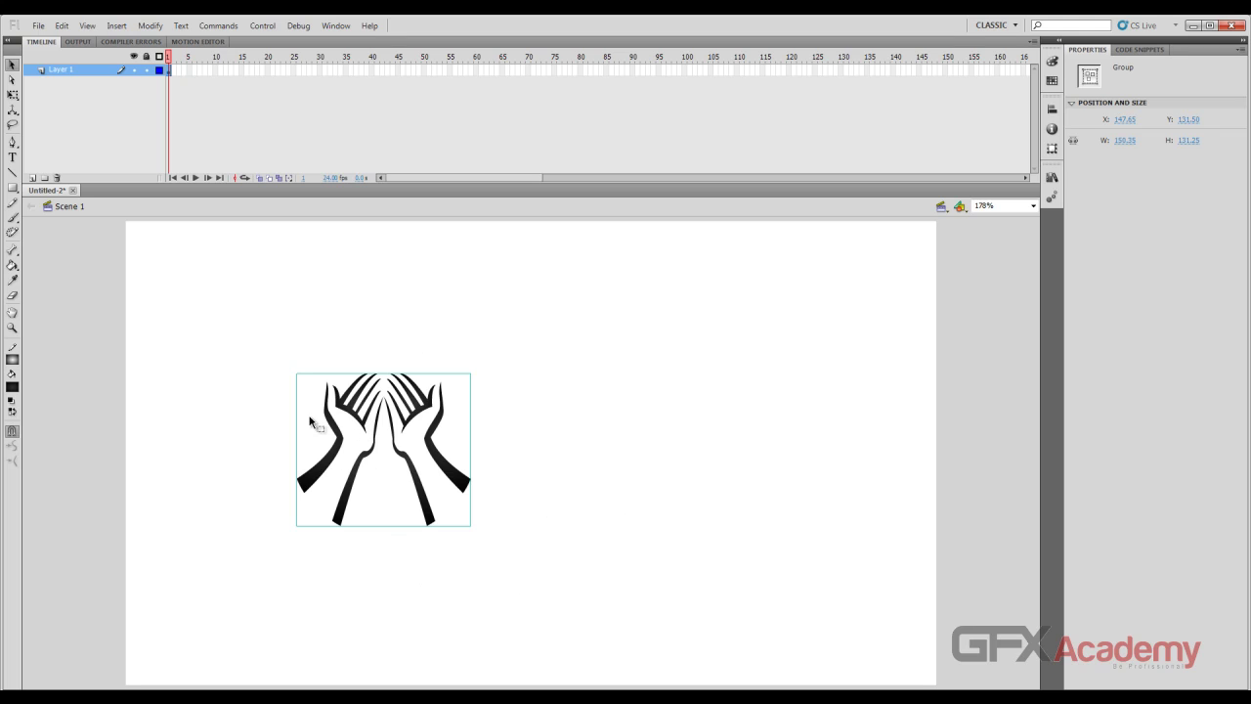
{"action": "double_click", "coordinate": [367, 395]}
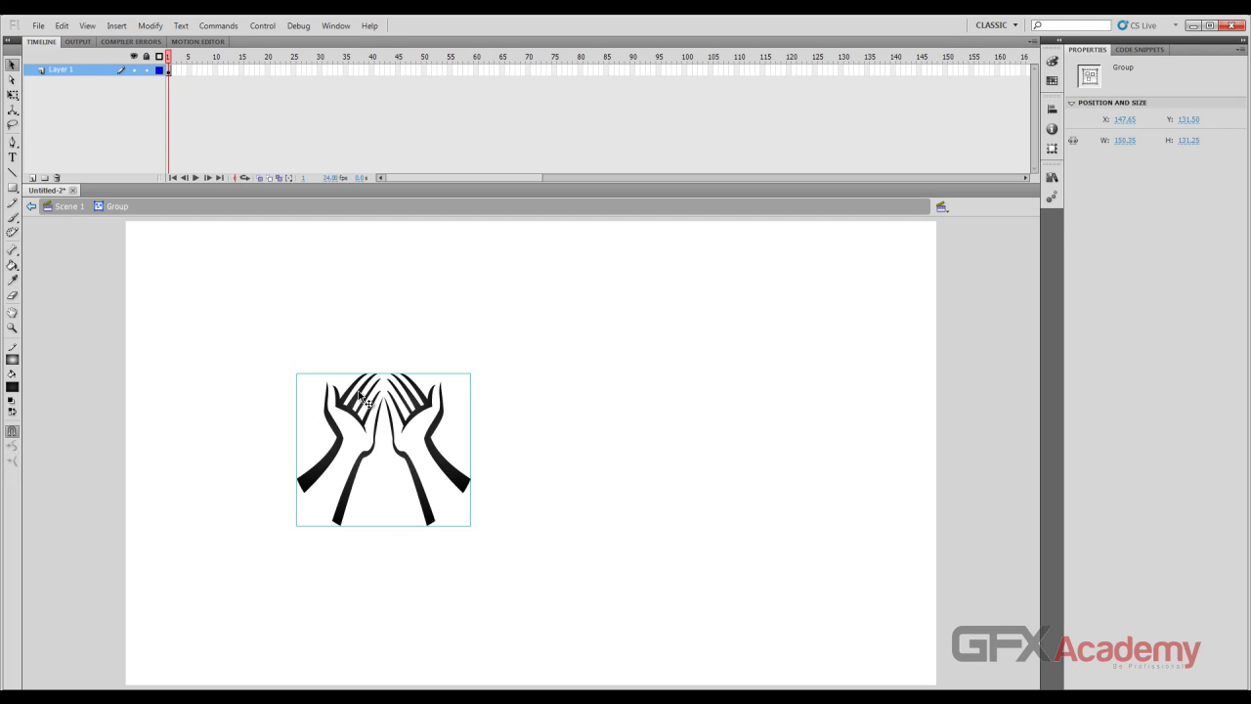
{"action": "left_click", "coordinate": [350, 321]}
{"action": "left_click", "coordinate": [440, 418]}
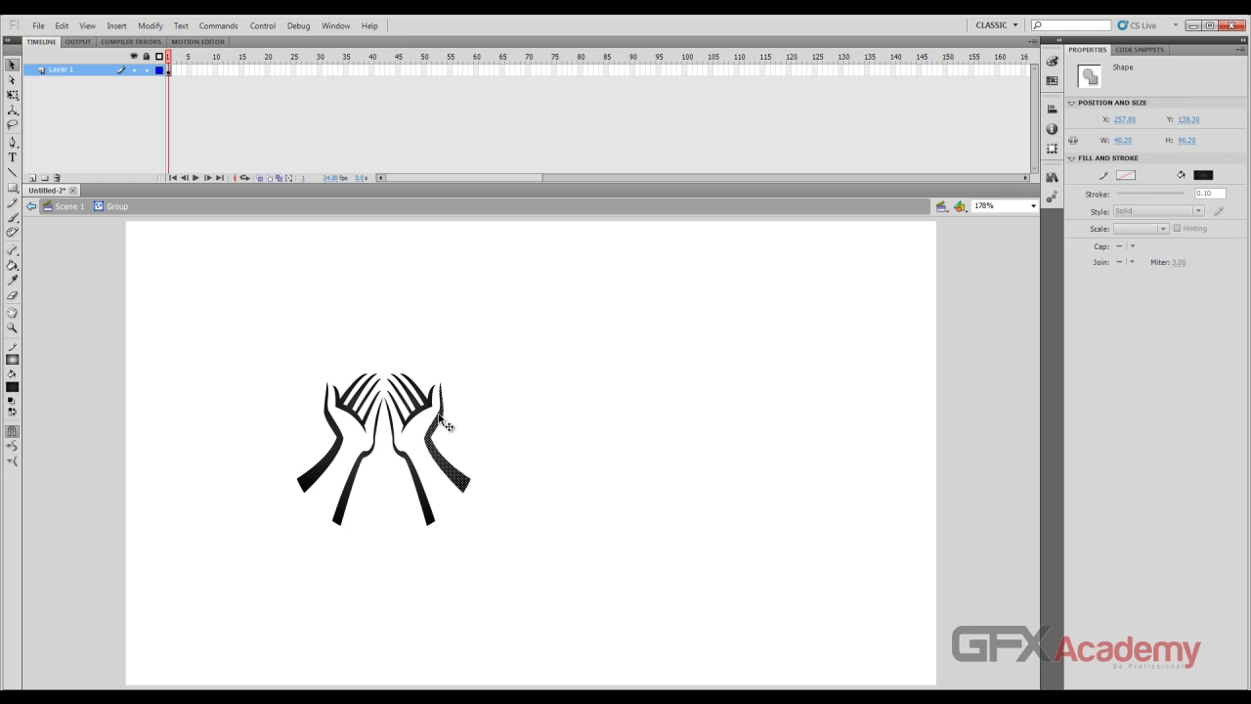
{"action": "left_click", "coordinate": [503, 337]}
{"action": "left_click_drag", "start_coordinate": [521, 301], "coordinate": [391, 548]}
{"action": "left_click_drag", "start_coordinate": [243, 303], "coordinate": [385, 570]}
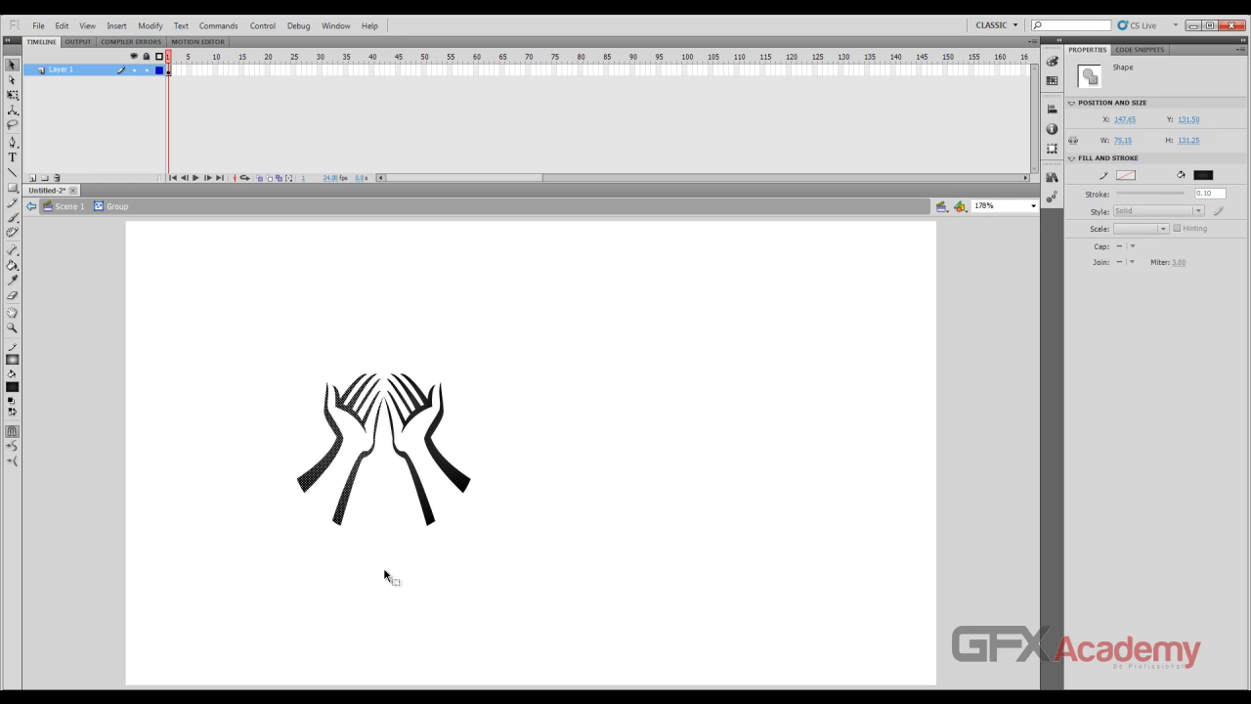
{"action": "double_click", "coordinate": [91, 227]}
Nudge the hands group slightly left to about X 145.
{"action": "left_click", "coordinate": [440, 423]}
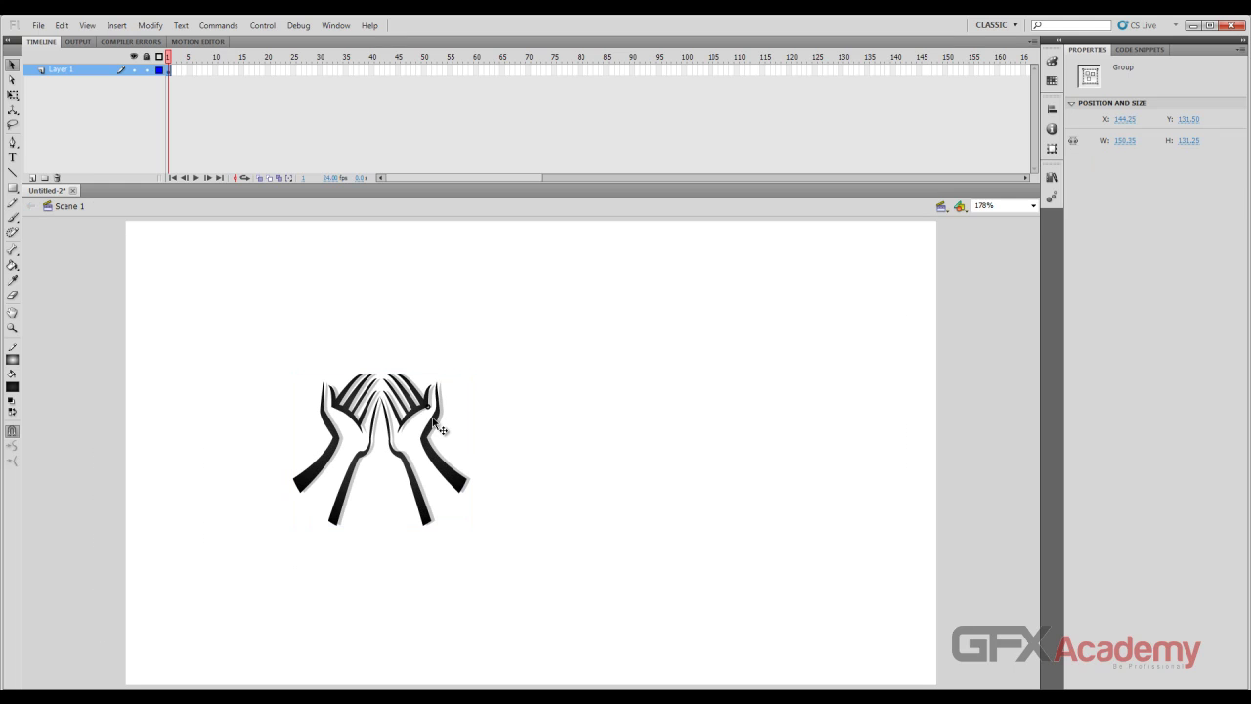
{"action": "left_click_drag", "start_coordinate": [458, 437], "coordinate": [455, 437]}
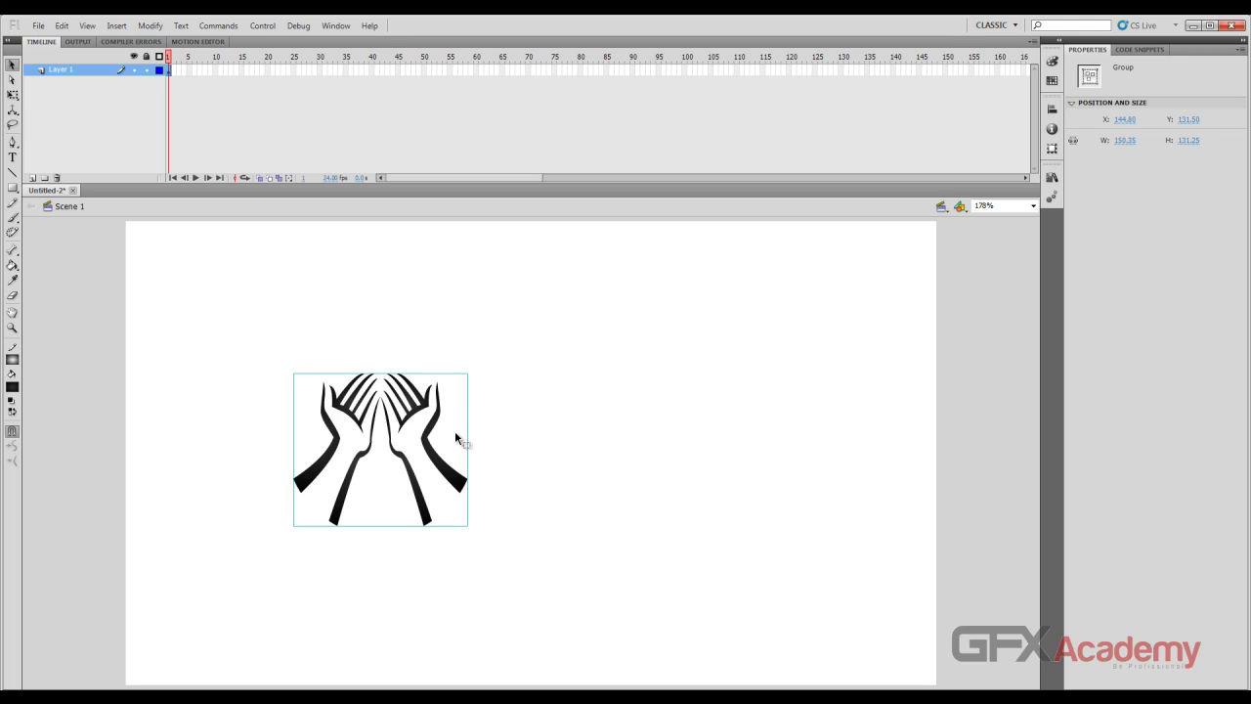
Add a new layer and draw a circle about 175 px in diameter over the hands with the Oval tool.
{"action": "left_click", "coordinate": [32, 178]}
{"action": "left_click", "coordinate": [13, 187]}
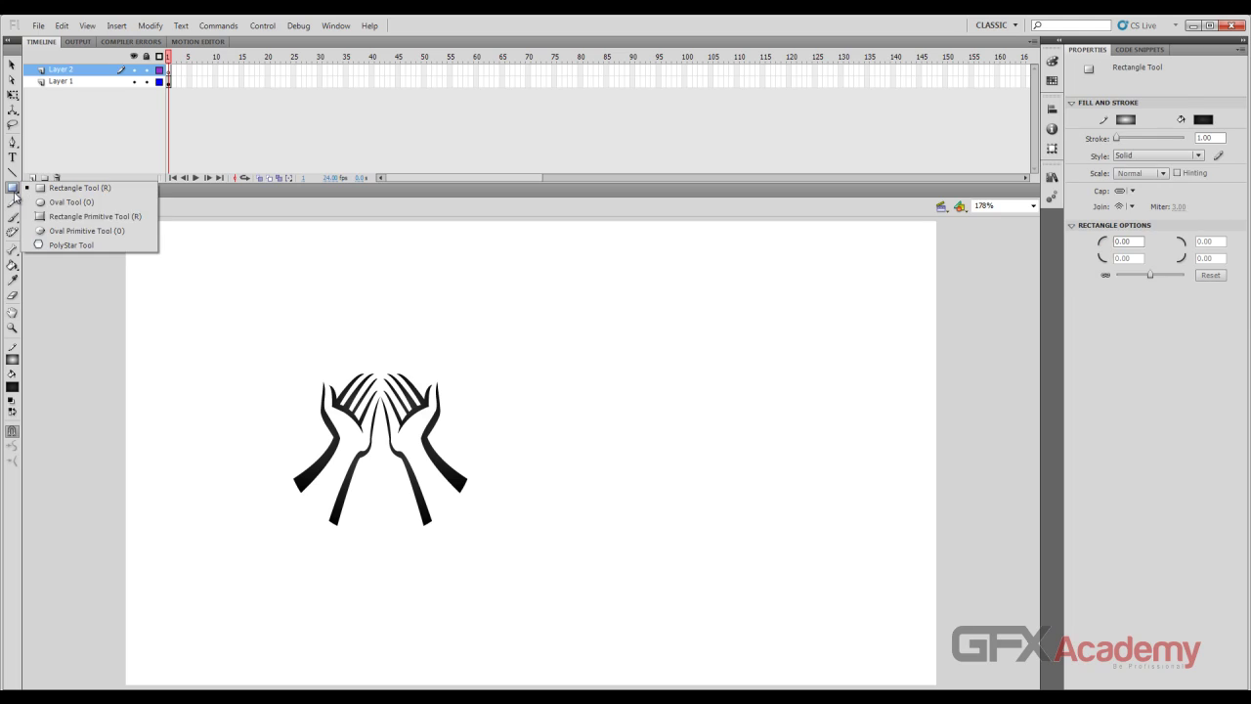
{"action": "left_click", "coordinate": [71, 202]}
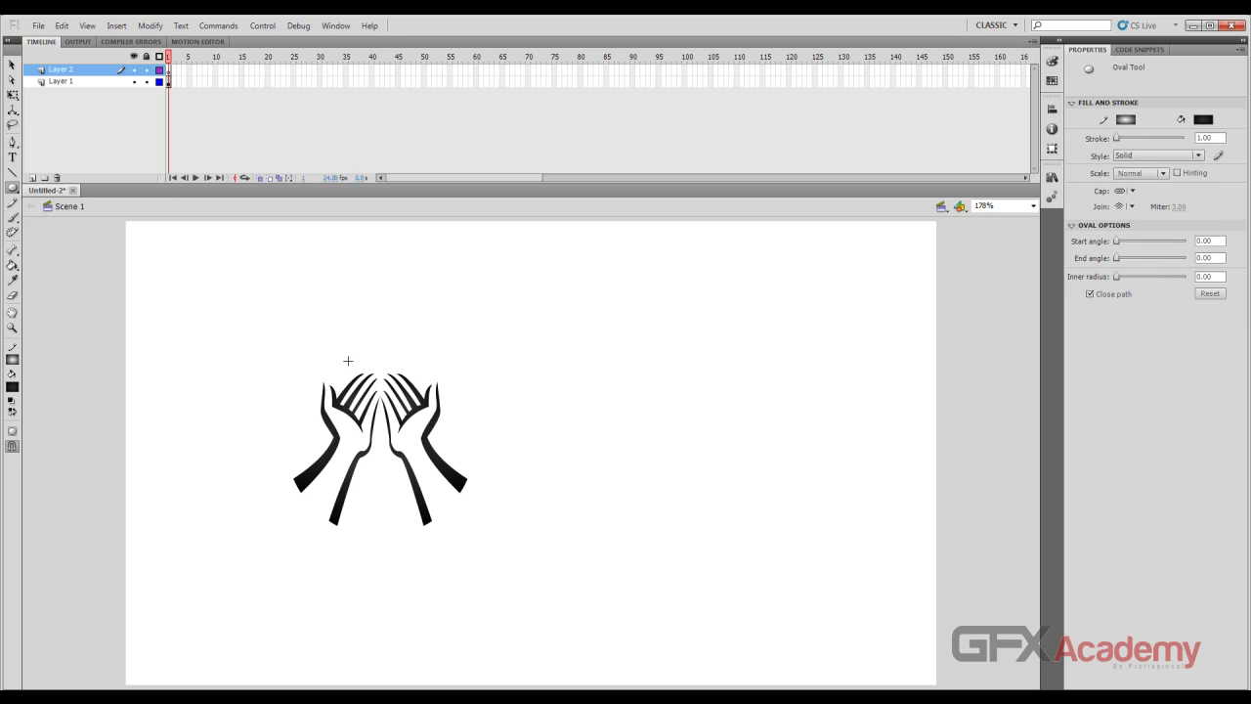
{"action": "left_click_drag", "start_coordinate": [285, 347], "coordinate": [482, 503]}
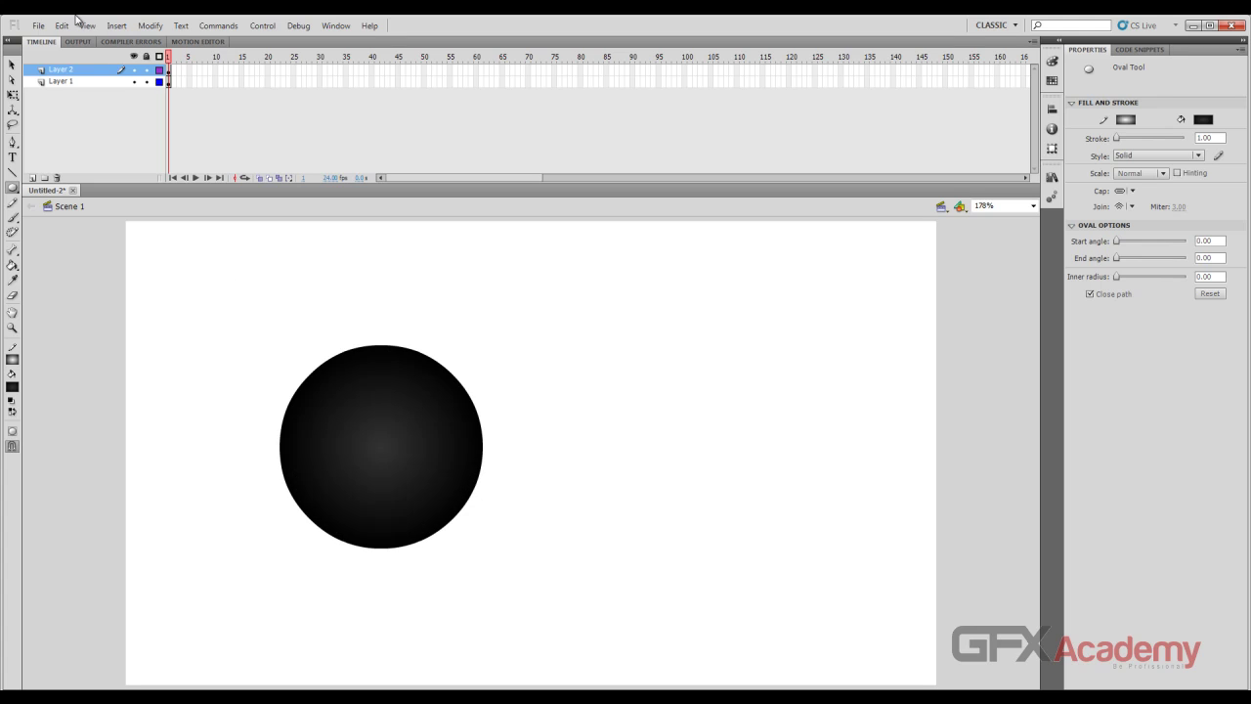
Delete the circle's dark fill and its remaining outline from the new layer.
{"action": "left_click", "coordinate": [12, 66]}
{"action": "left_click", "coordinate": [401, 462]}
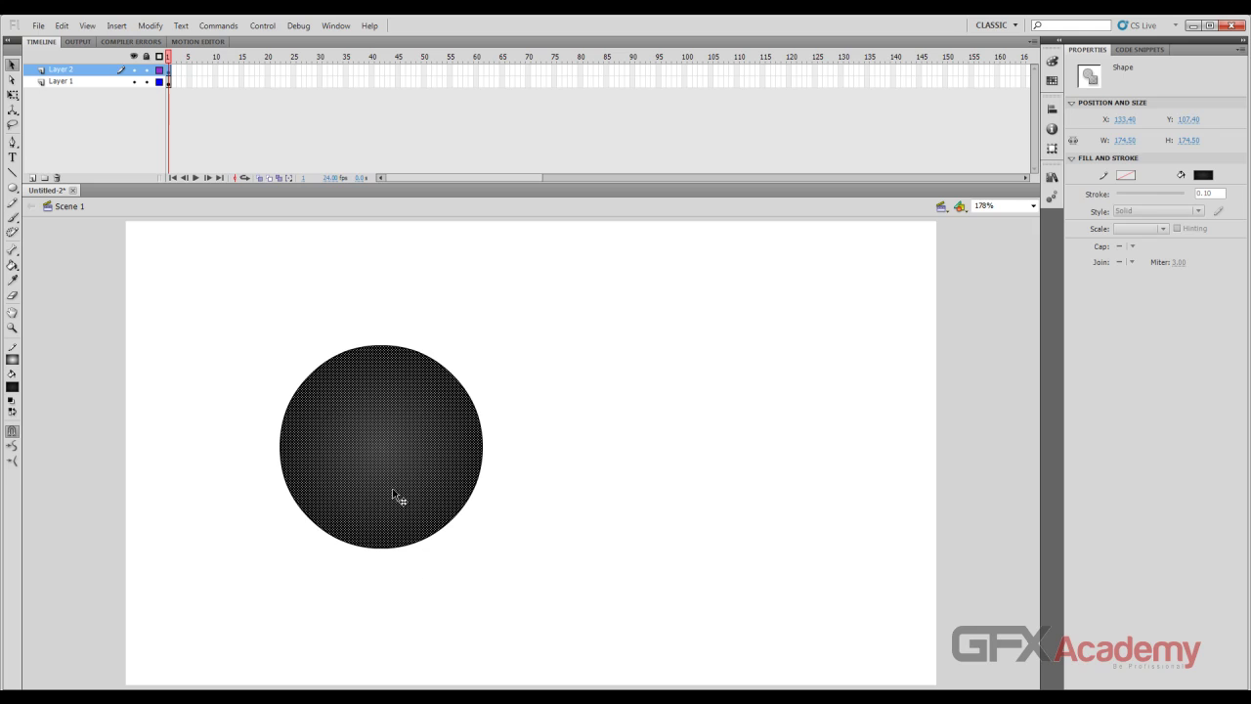
{"action": "key", "text": "Delete"}
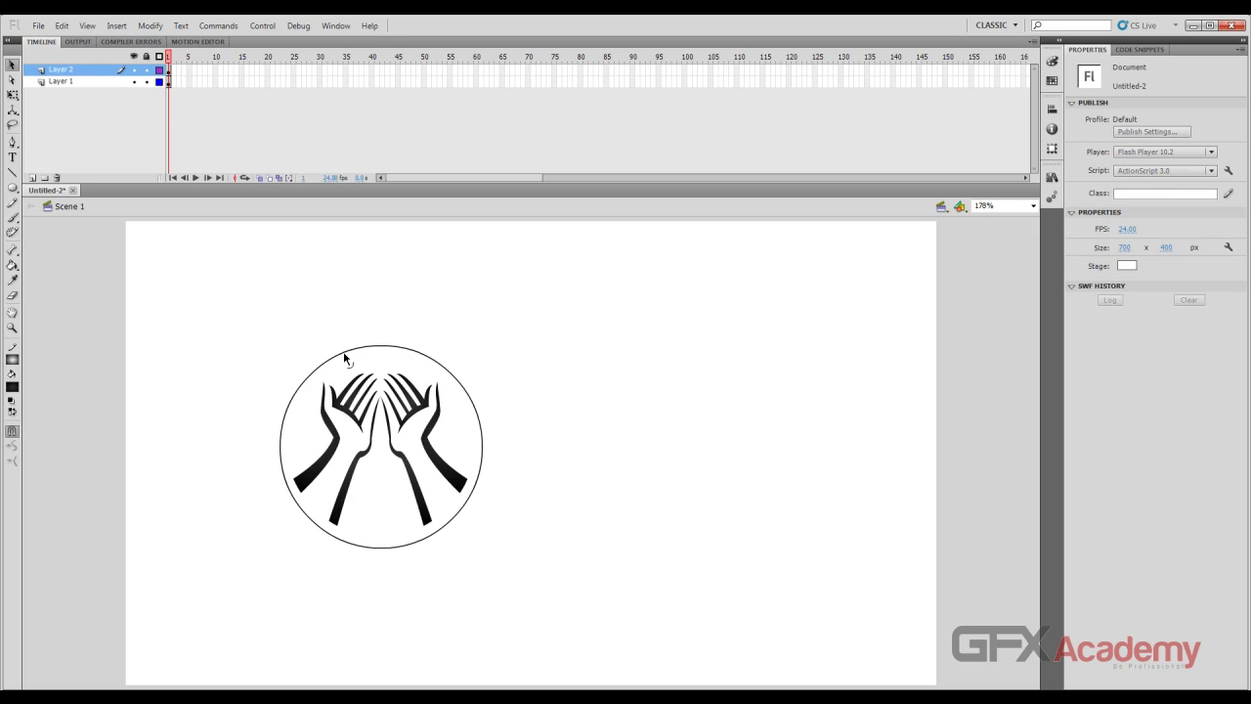
{"action": "left_click", "coordinate": [344, 352]}
{"action": "key", "text": "Delete"}
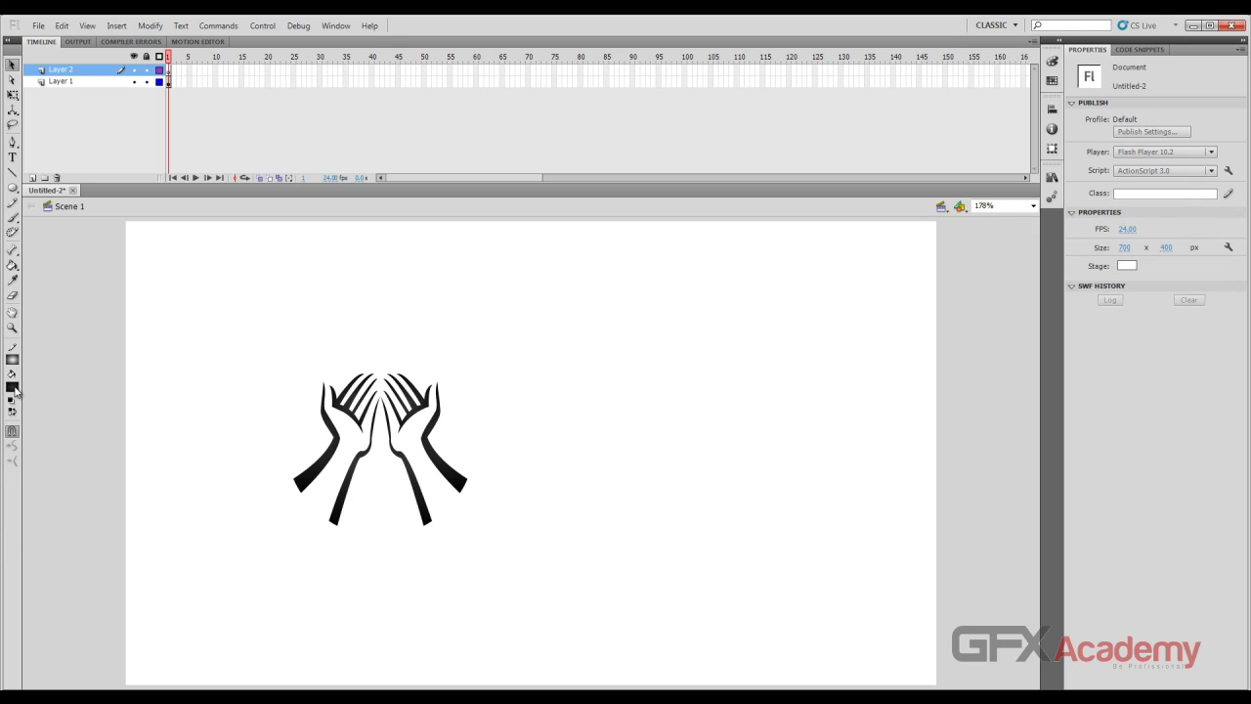
Draw an unfilled circle with a black outline, about 167 px in diameter, around the hands with the Oval tool.
{"action": "left_click", "coordinate": [13, 388]}
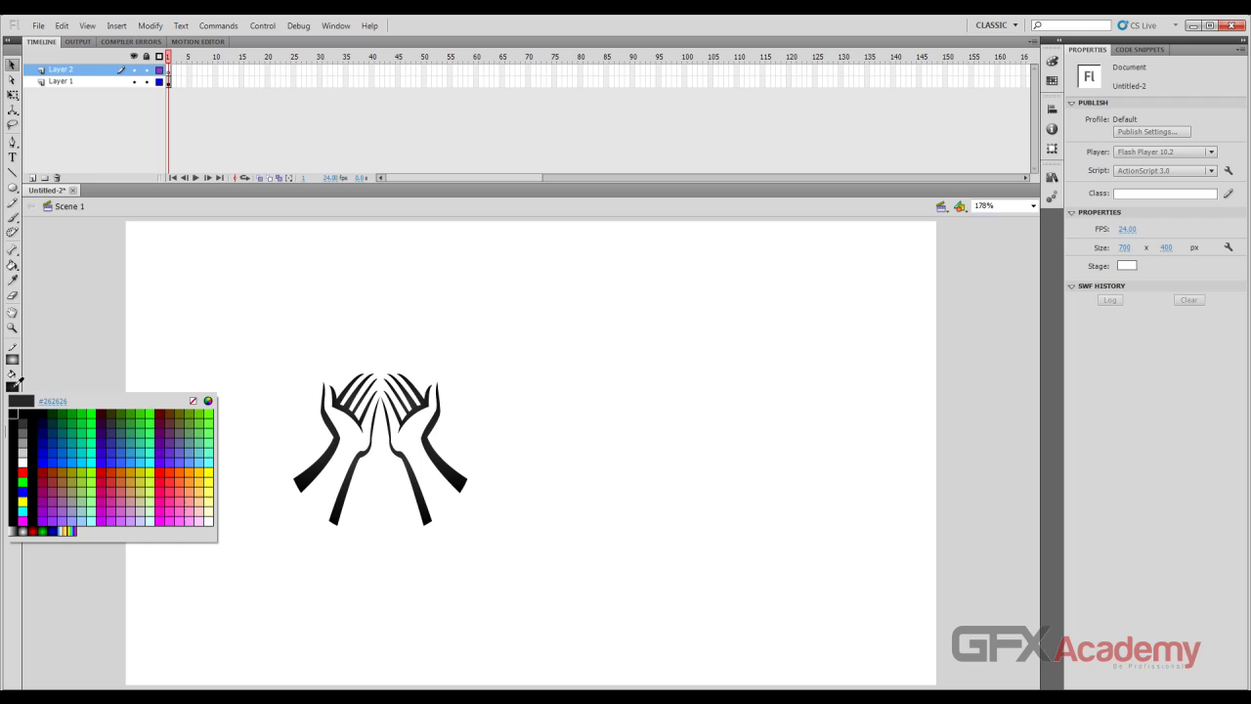
{"action": "left_click", "coordinate": [193, 401]}
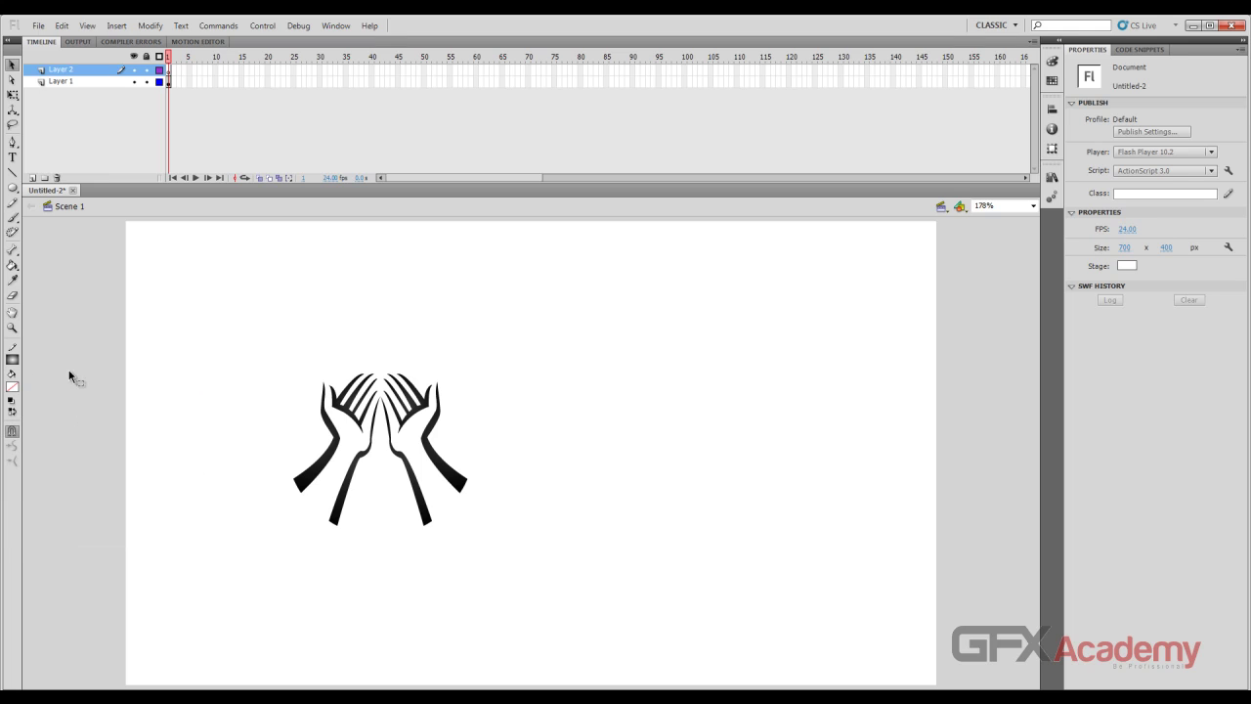
{"action": "left_click", "coordinate": [13, 359]}
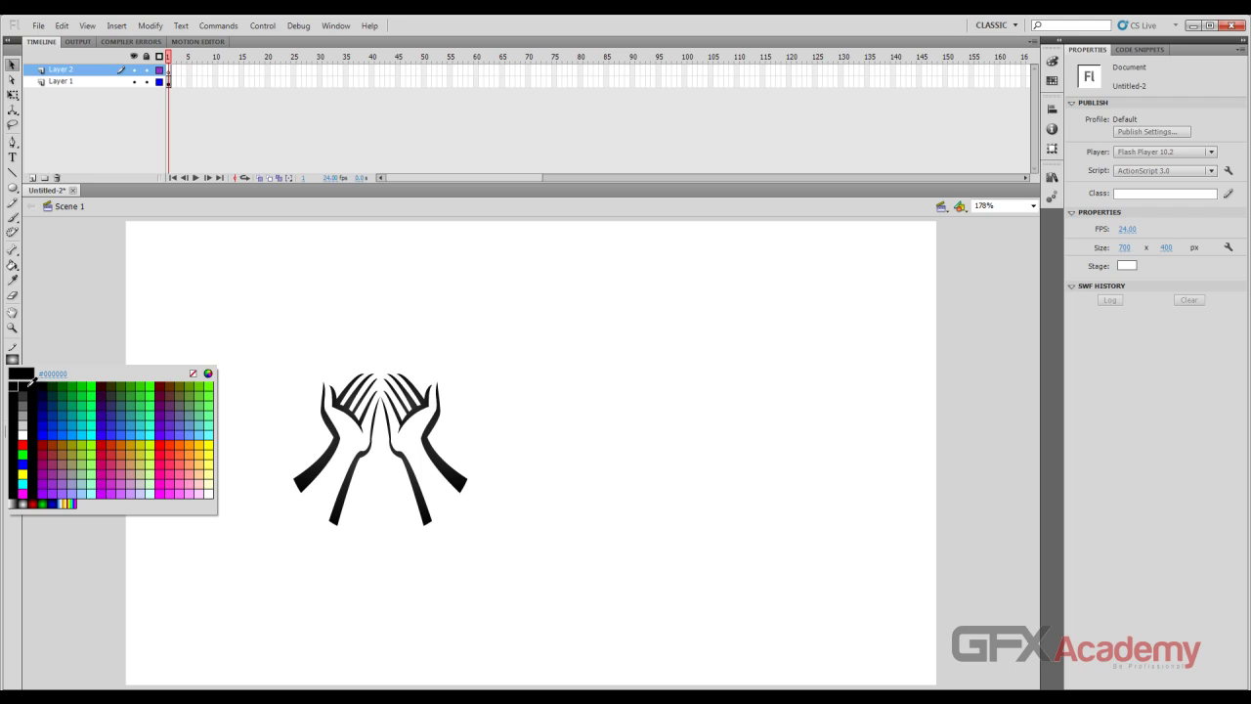
{"action": "left_click", "coordinate": [29, 386]}
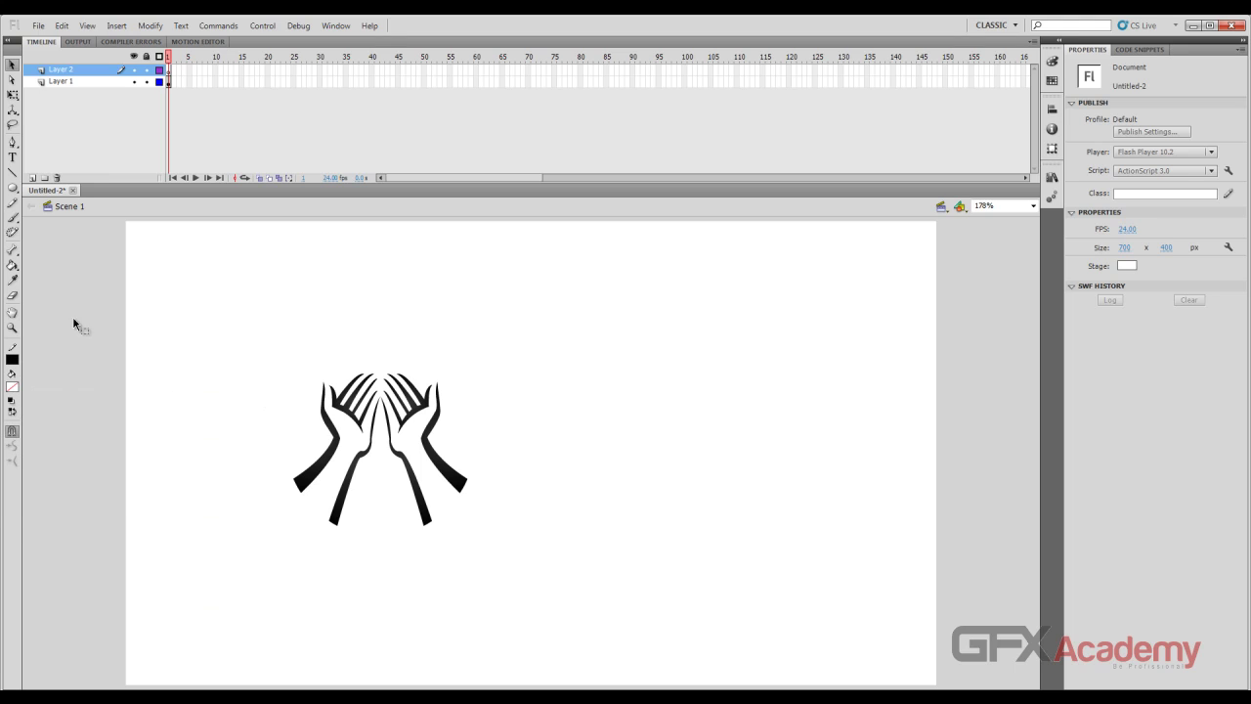
{"action": "left_click", "coordinate": [12, 186]}
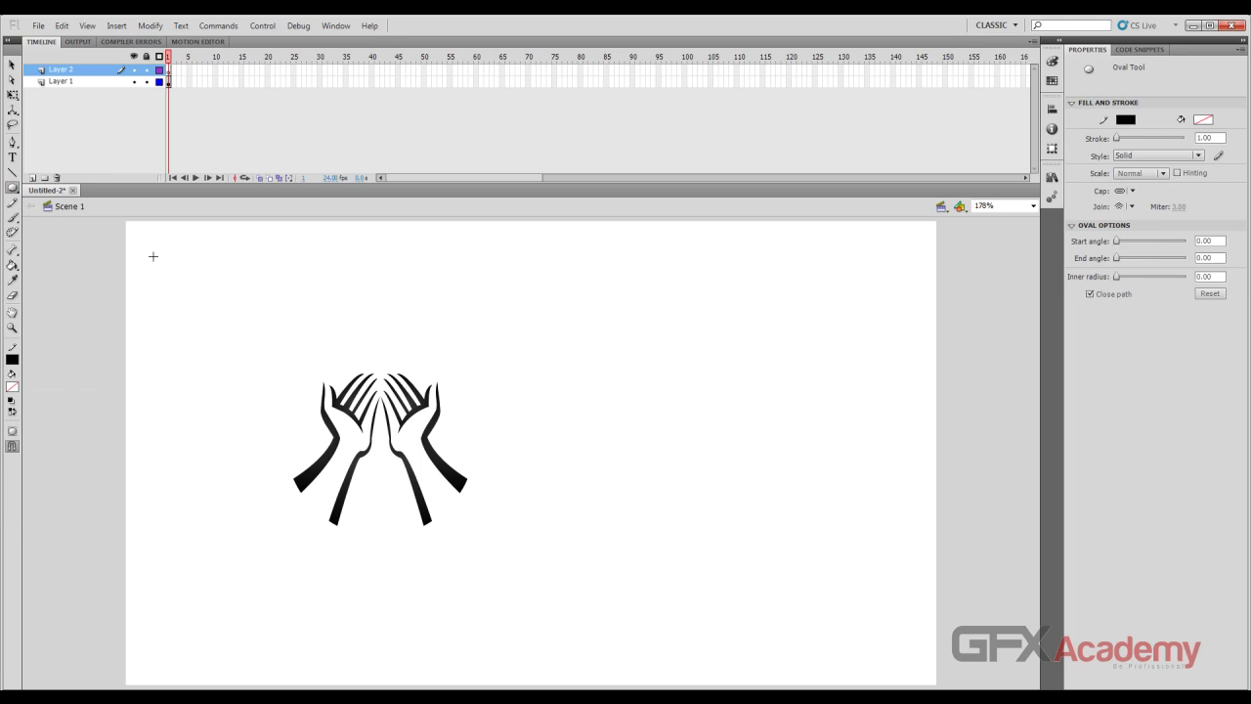
{"action": "mouse_move", "coordinate": [285, 348]}
{"action": "left_mouse_down"}
{"action": "mouse_move", "coordinate": [465, 493]}
{"action": "mouse_move", "coordinate": [476, 487]}
{"action": "left_mouse_up"}
Nudge the circle outline up and slightly right to about X 137, Y 105.
{"action": "left_click", "coordinate": [12, 64]}
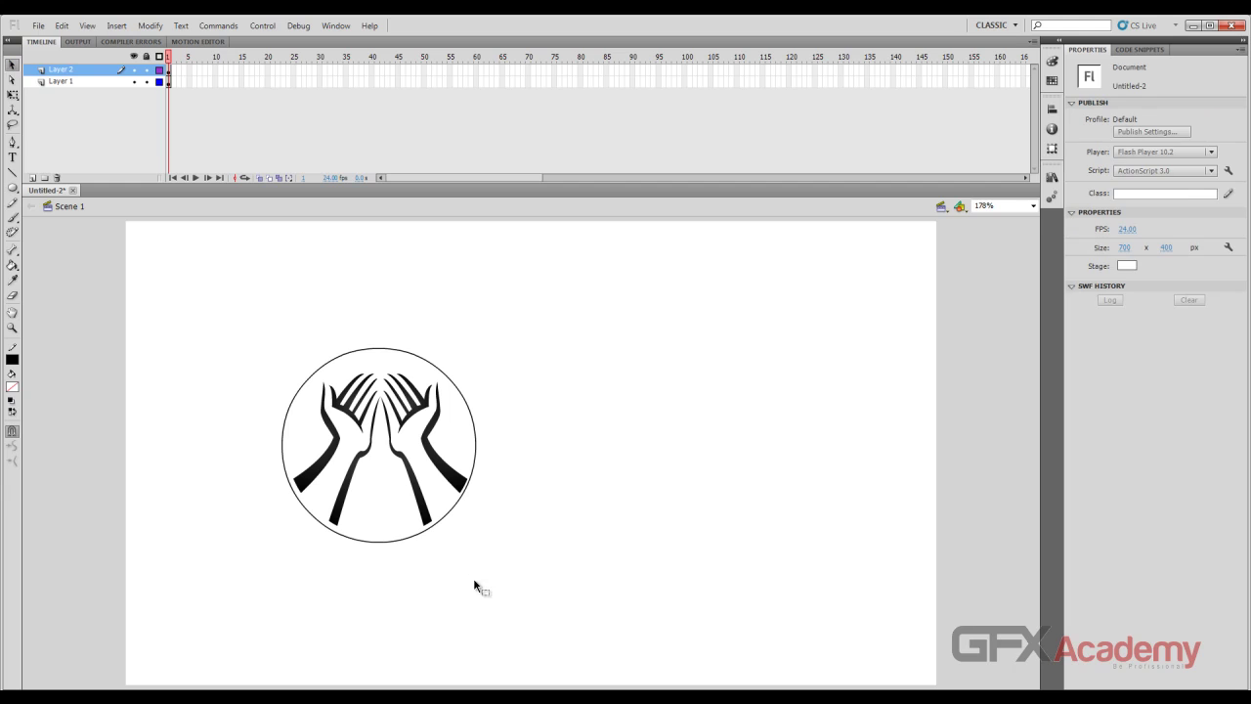
{"action": "left_click", "coordinate": [401, 542]}
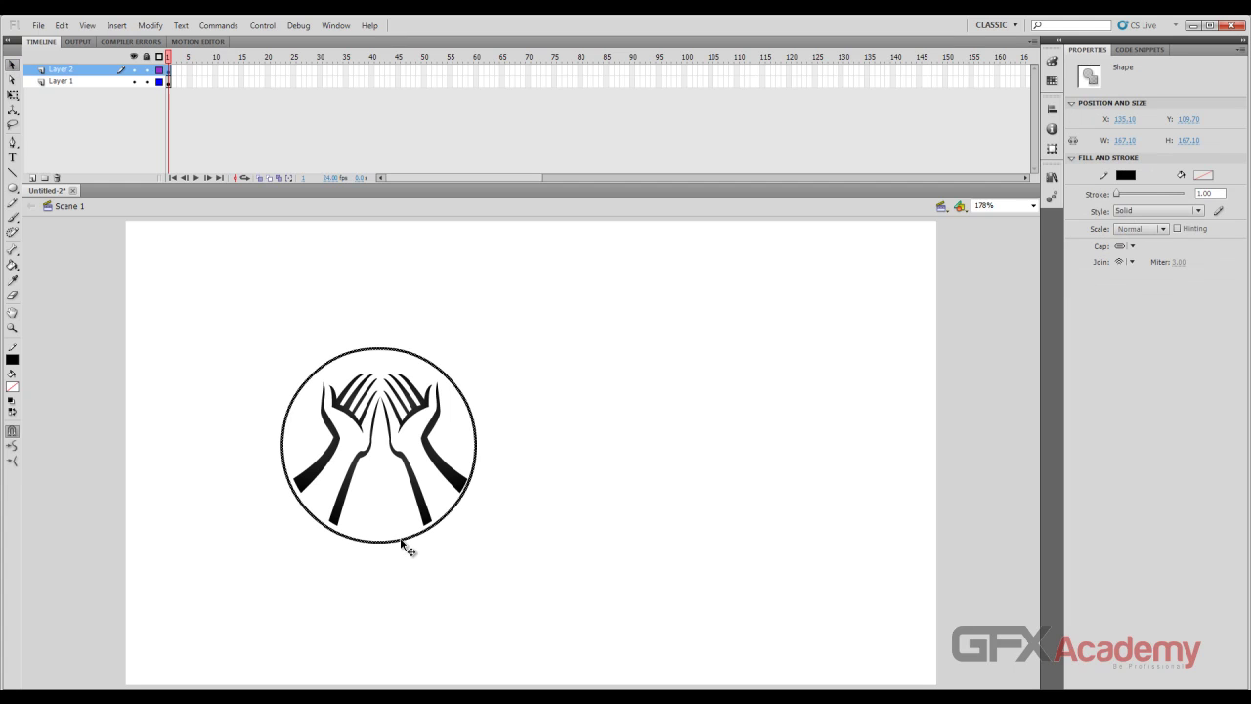
{"action": "key", "text": "Up"}
{"action": "key", "text": "Up"}
{"action": "key", "text": "Up"}
{"action": "key", "text": "Right"}
{"action": "key", "text": "Right"}
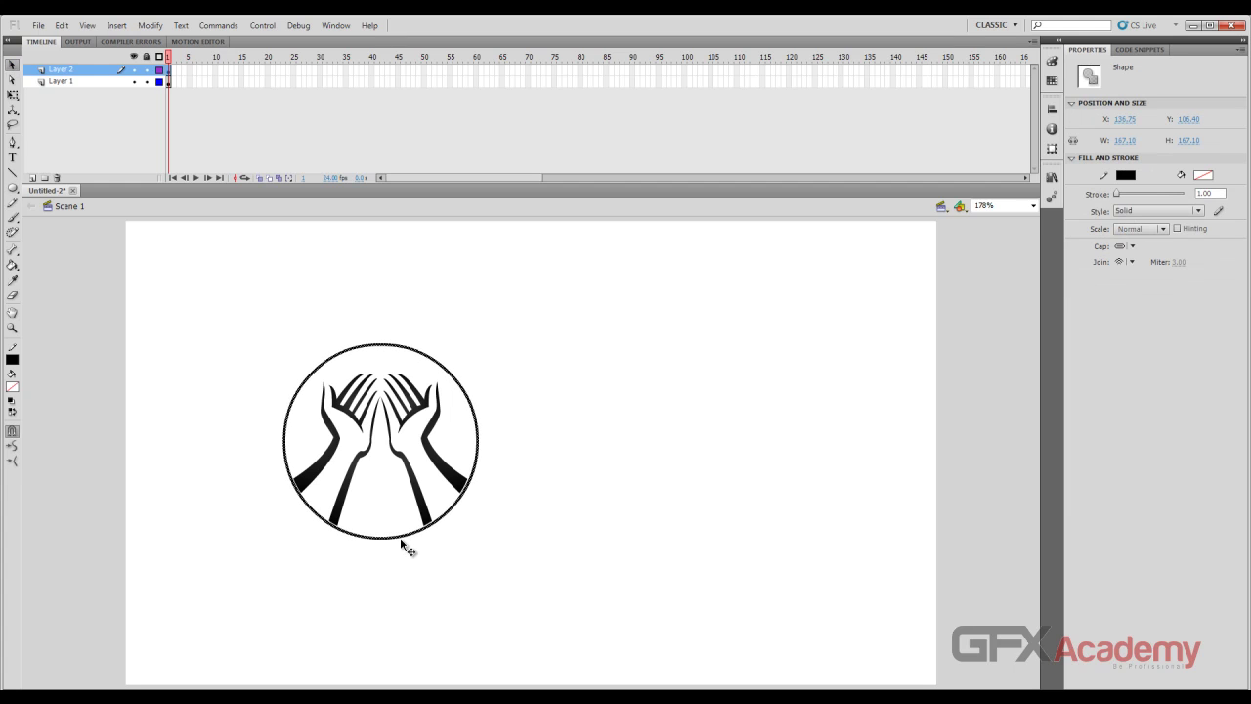
{"action": "key", "text": "Up"}
{"action": "key", "text": "Up"}
{"action": "key", "text": "Up"}
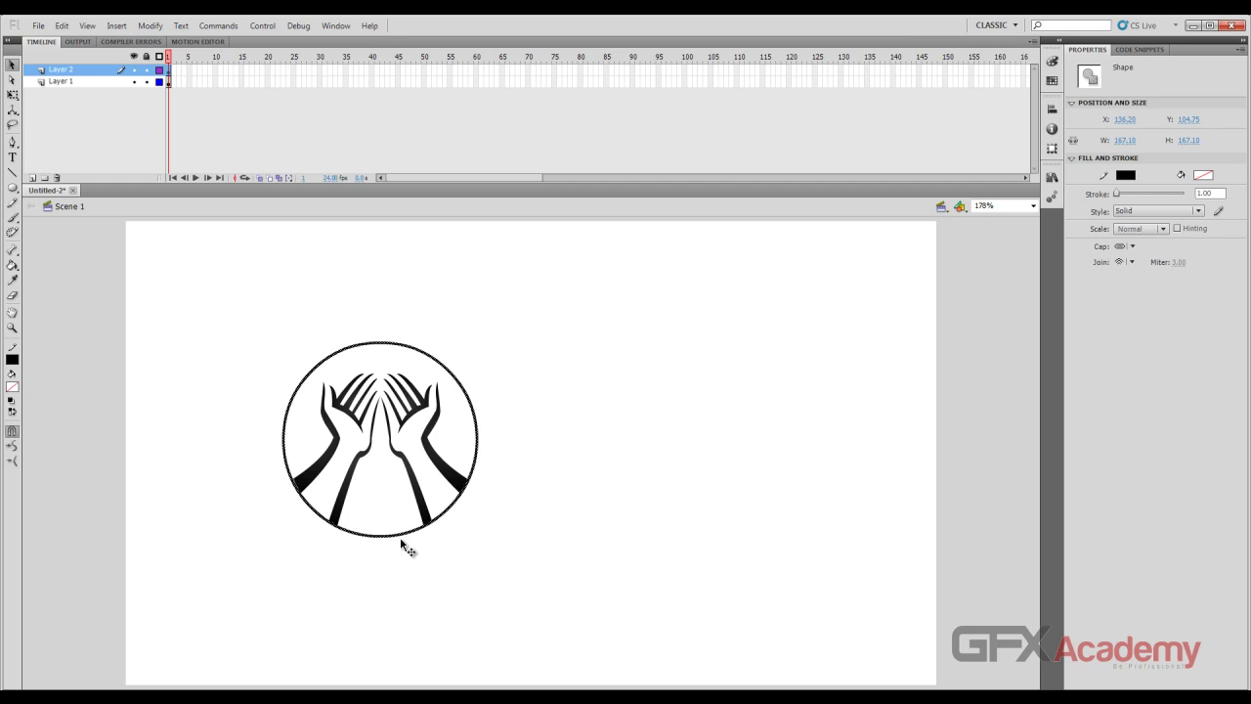
{"action": "key", "text": "Right"}
Select a short segment at the very top of the circle outline above the fingertips and delete it.
{"action": "left_click", "coordinate": [391, 283]}
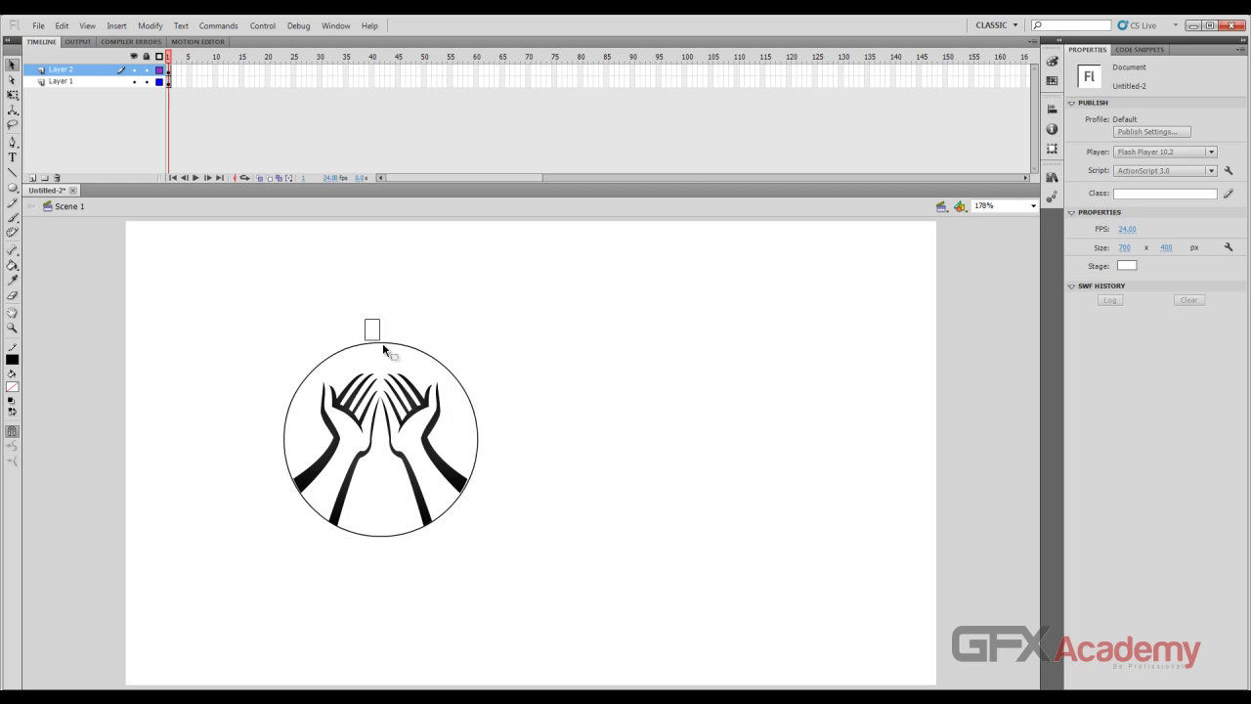
{"action": "left_click_drag", "start_coordinate": [396, 357], "coordinate": [396, 351]}
{"action": "key", "text": "Delete"}
Add a new layer and start a static text object to the right of the circle with the Text tool.
{"action": "left_click", "coordinate": [12, 156]}
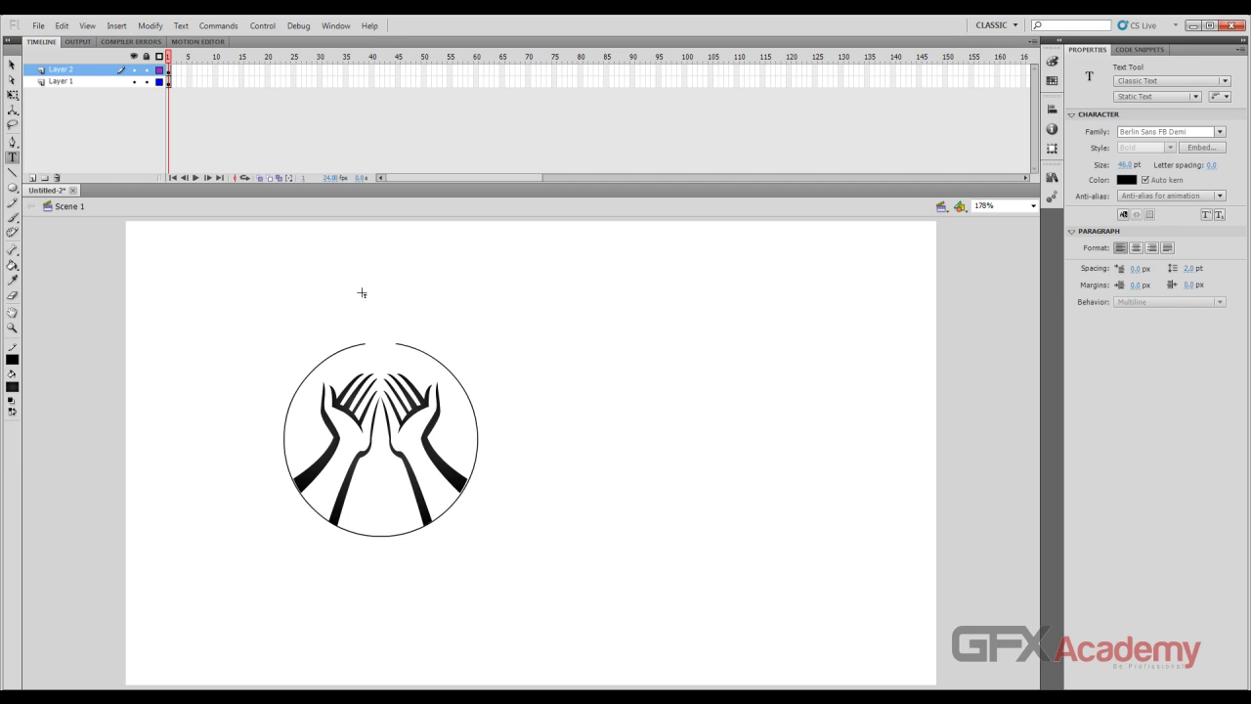
{"action": "left_click", "coordinate": [32, 178]}
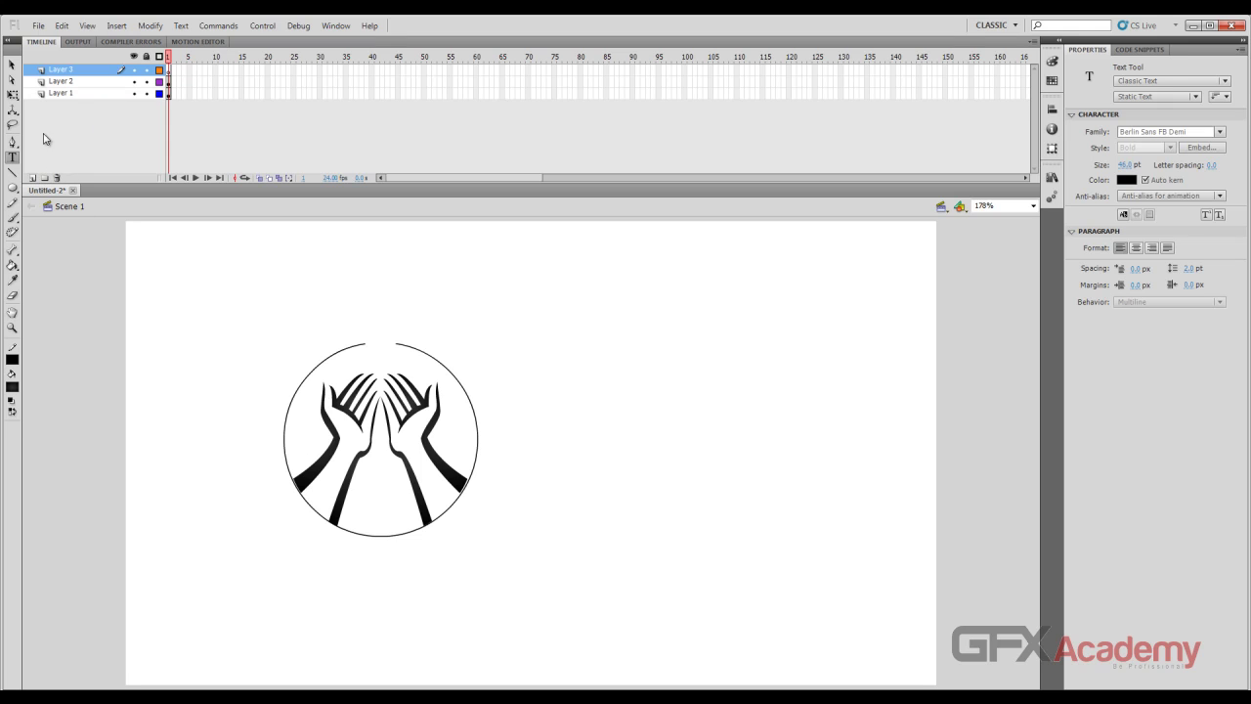
{"action": "left_click", "coordinate": [548, 410]}
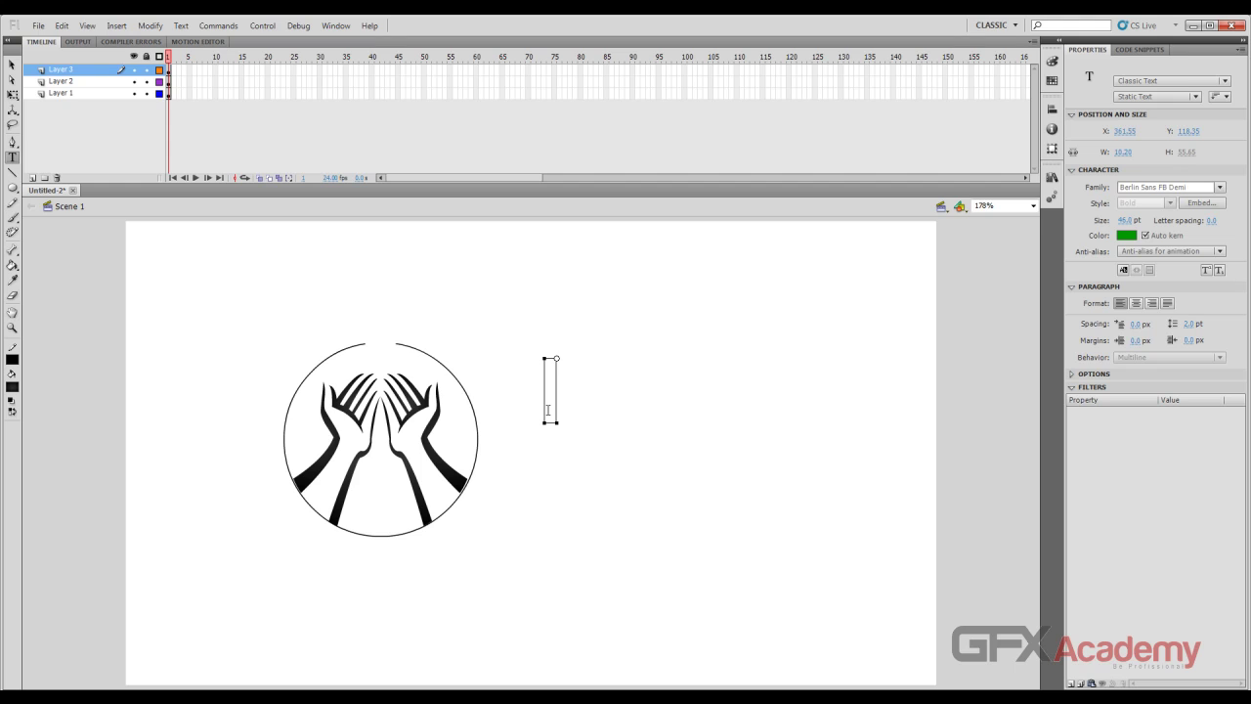
{"action": "type", "text": "TOUR"}
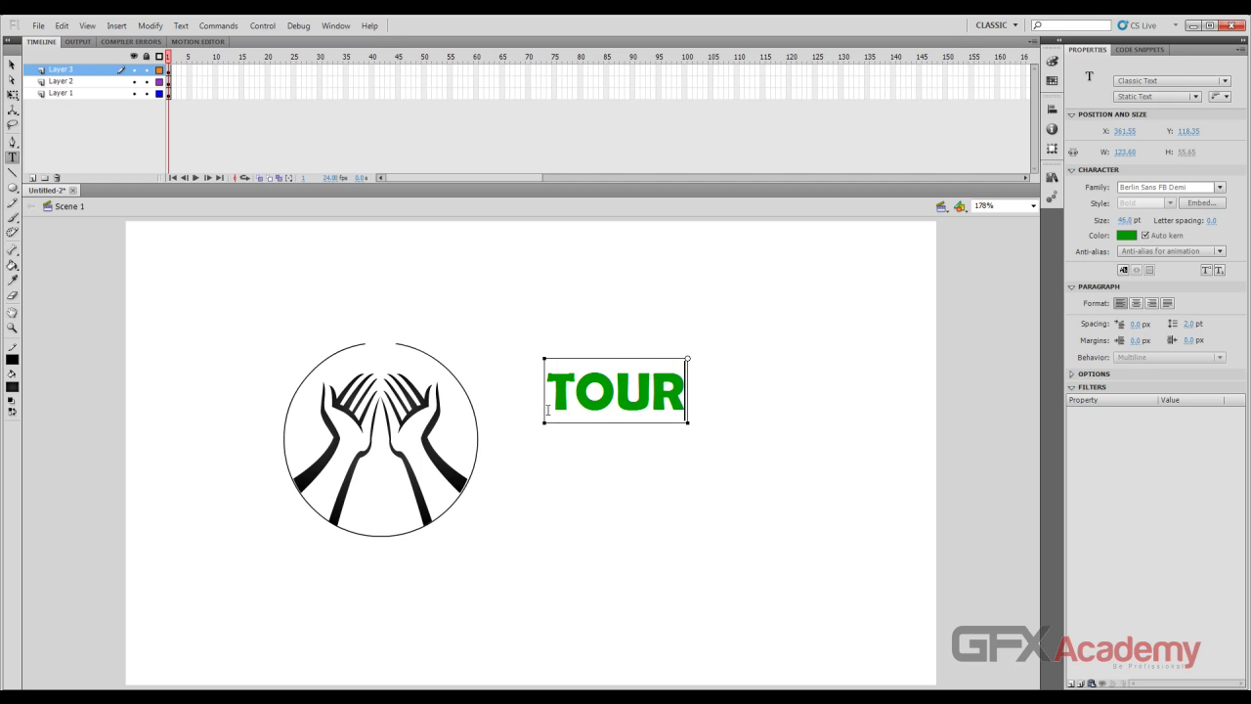
{"action": "key", "text": "BackSpace"}
{"action": "key", "text": "BackSpace"}
{"action": "key", "text": "BackSpace"}
{"action": "key", "text": "BackSpace"}
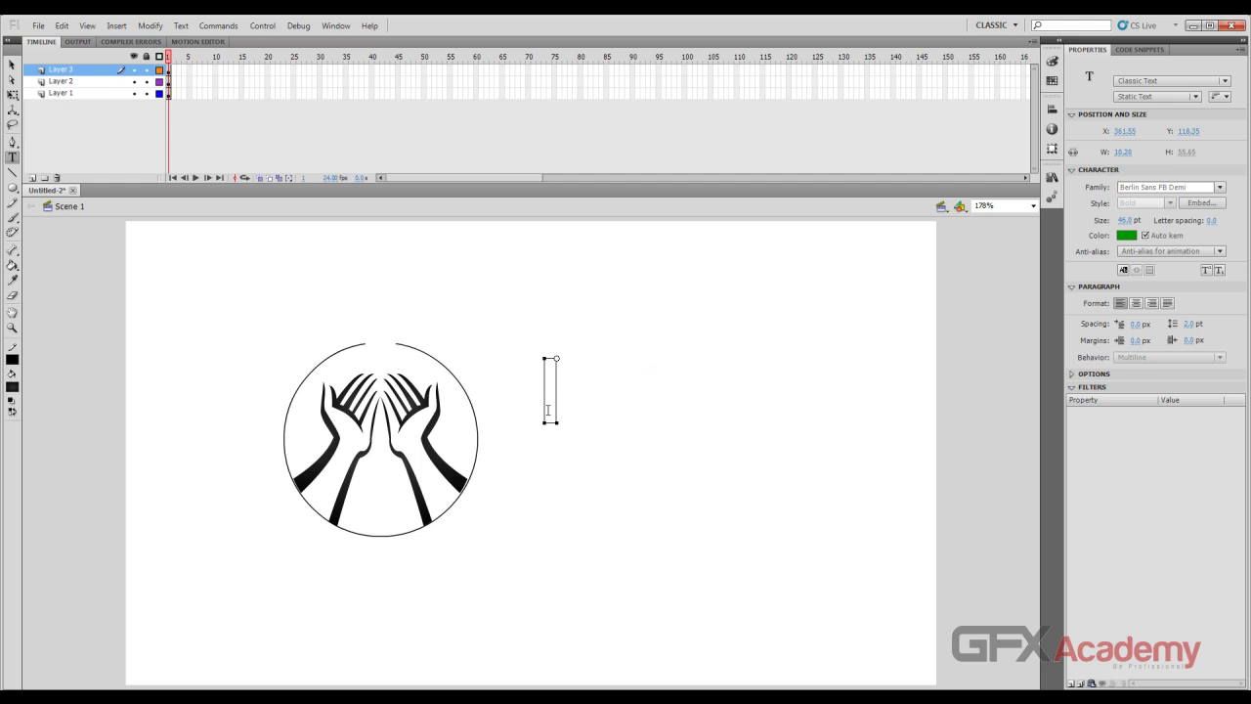
Enter YOUR NAME in the text object and finish editing it.
{"action": "type", "text": "YO"}
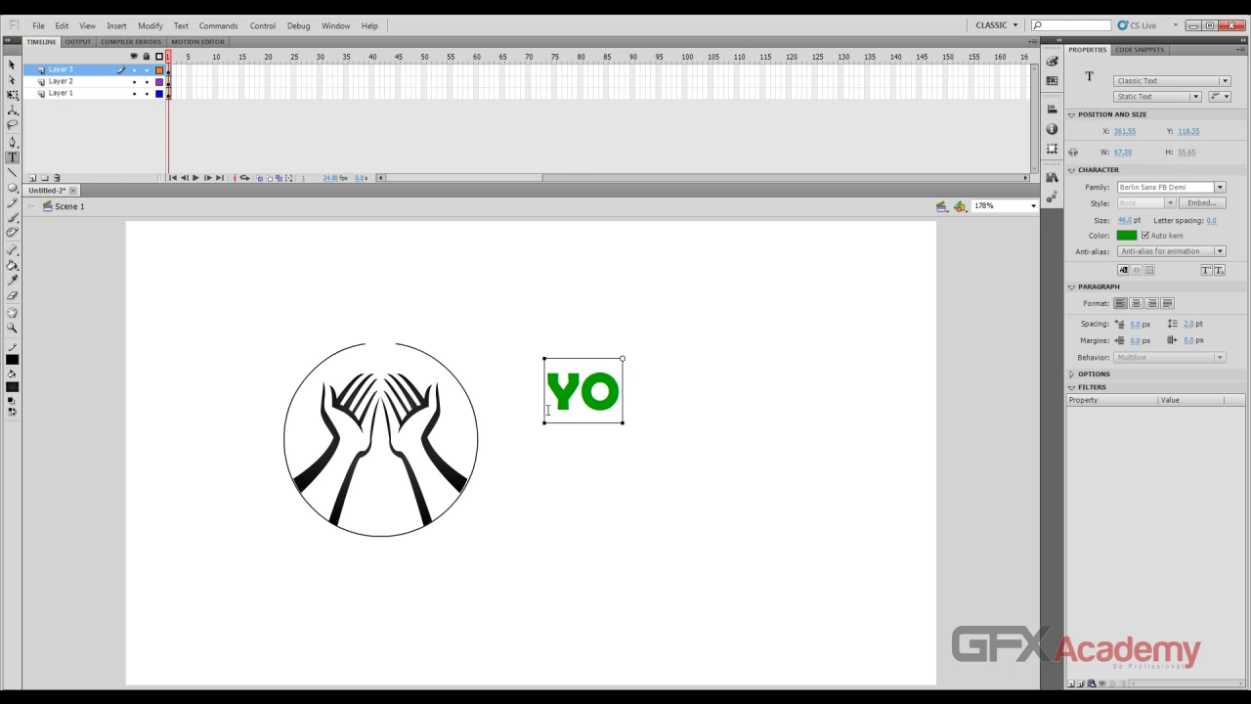
{"action": "type", "text": "UR N"}
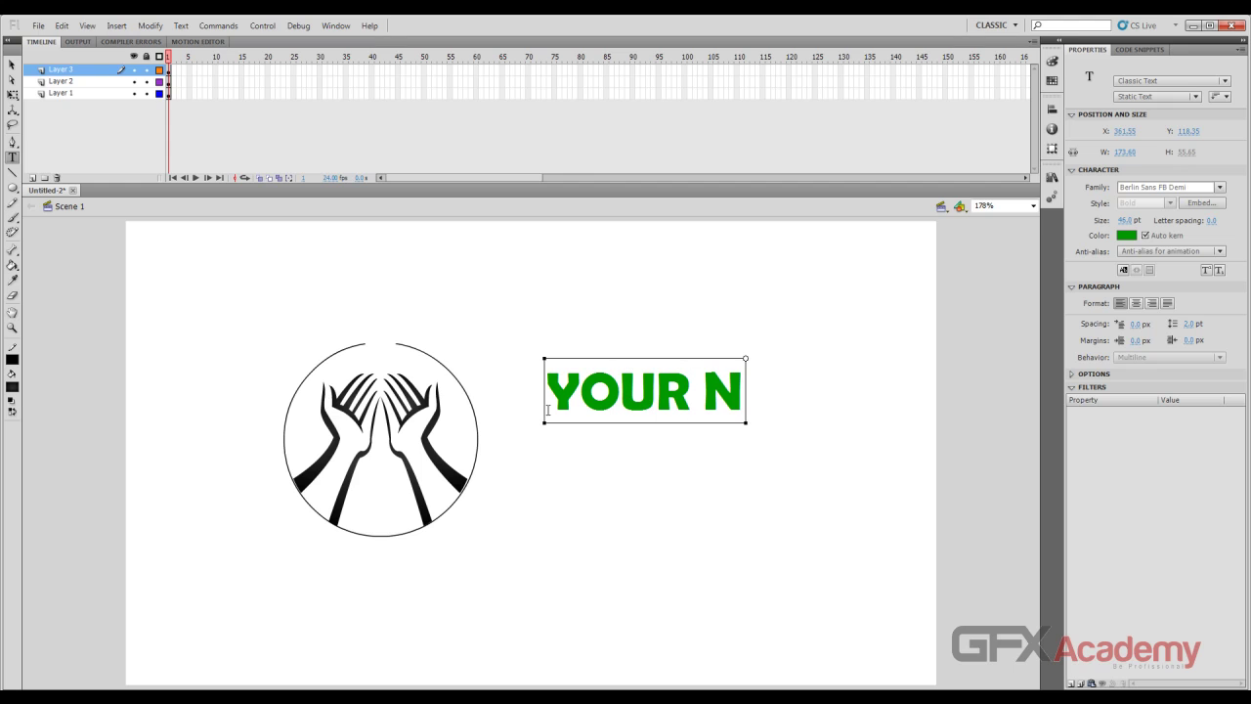
{"action": "type", "text": "AM"}
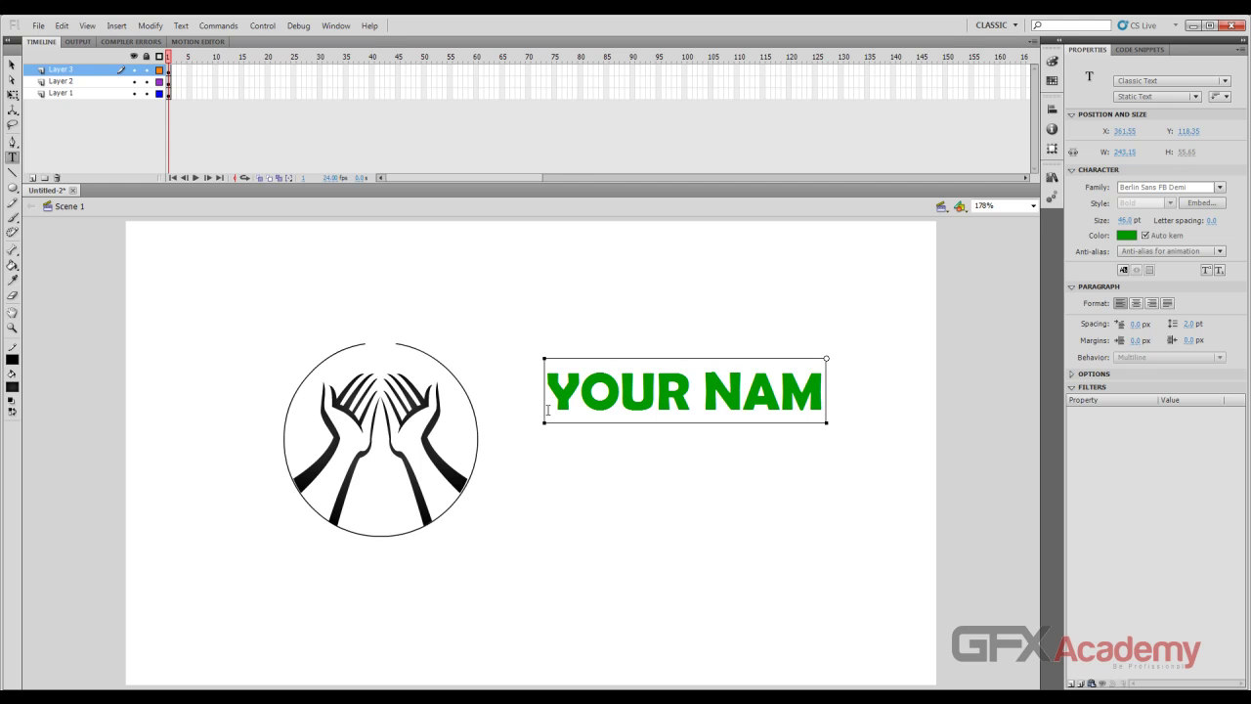
{"action": "type", "text": "E"}
{"action": "left_click", "coordinate": [12, 64]}
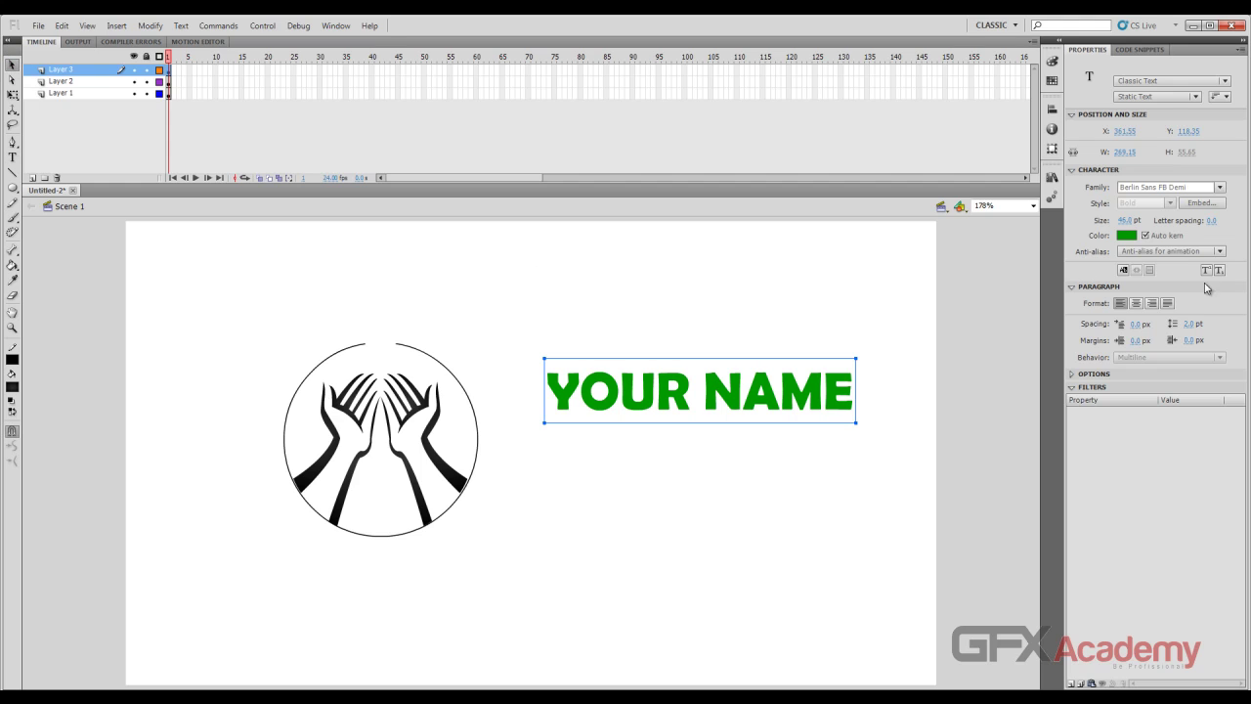
Try the Arial, Courier New and _sans fonts on the YOUR NAME text.
{"action": "left_click", "coordinate": [1209, 187]}
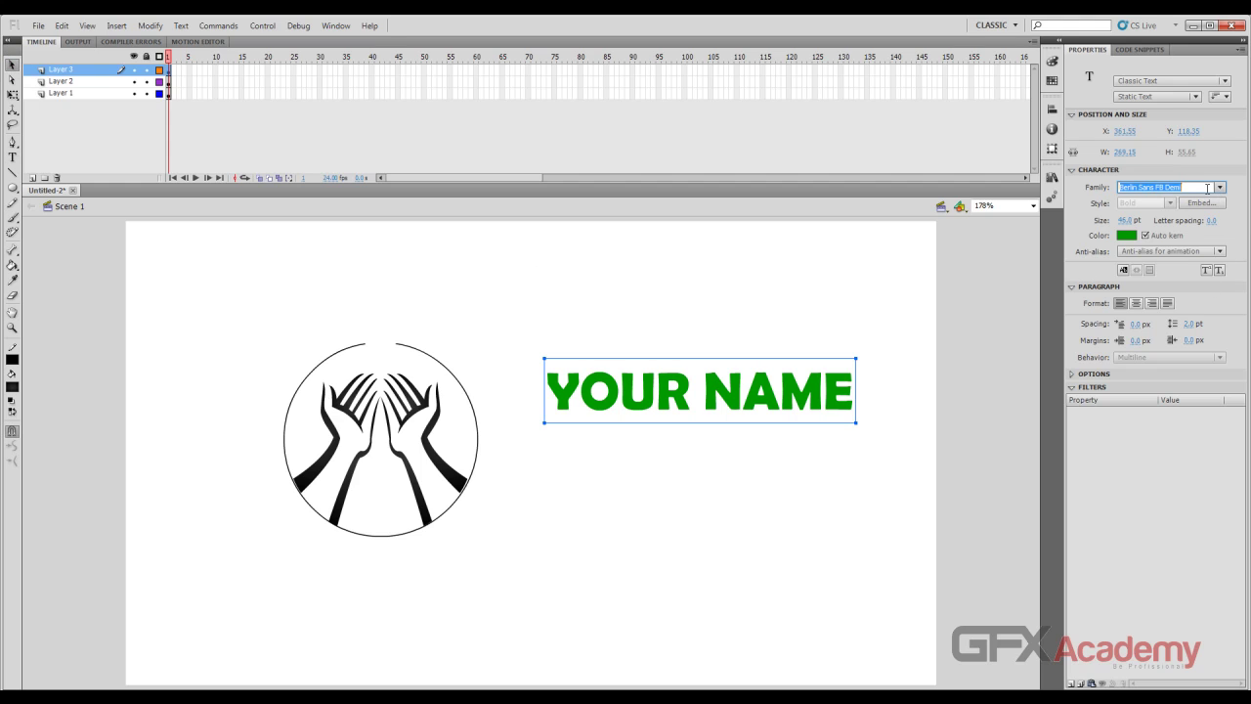
{"action": "type", "text": "Arial"}
{"action": "key", "text": "Return"}
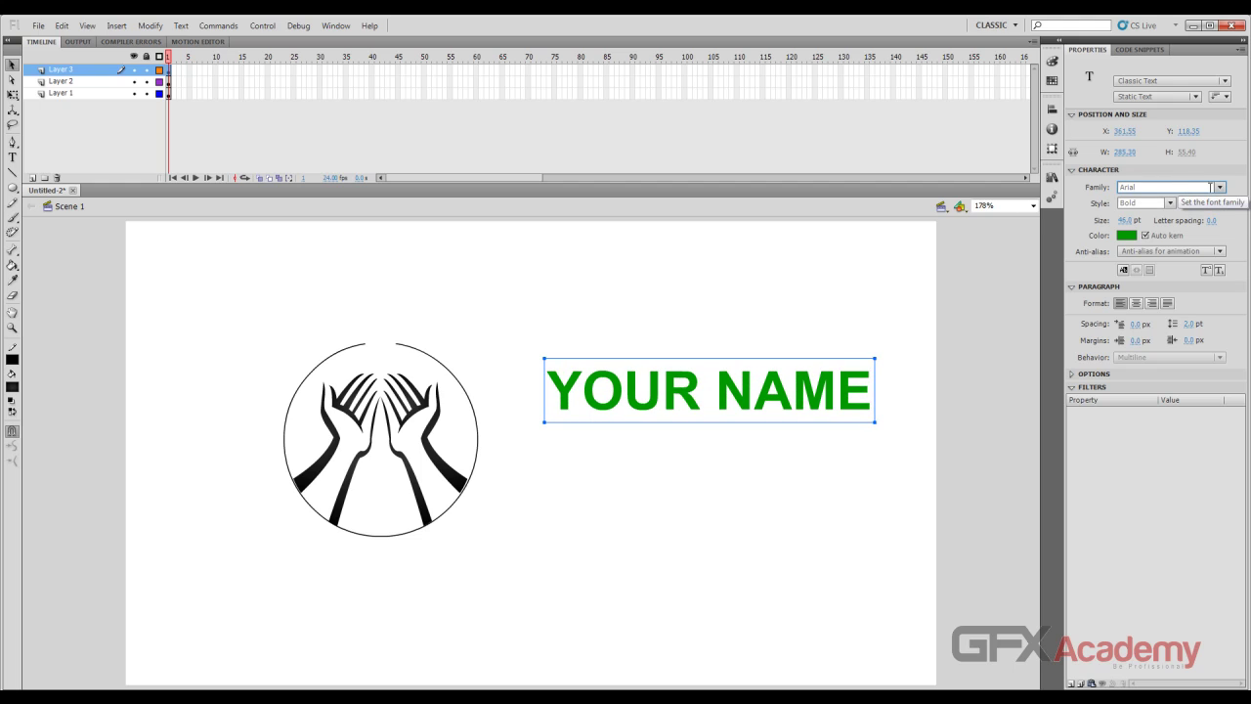
{"action": "left_click", "coordinate": [1128, 186]}
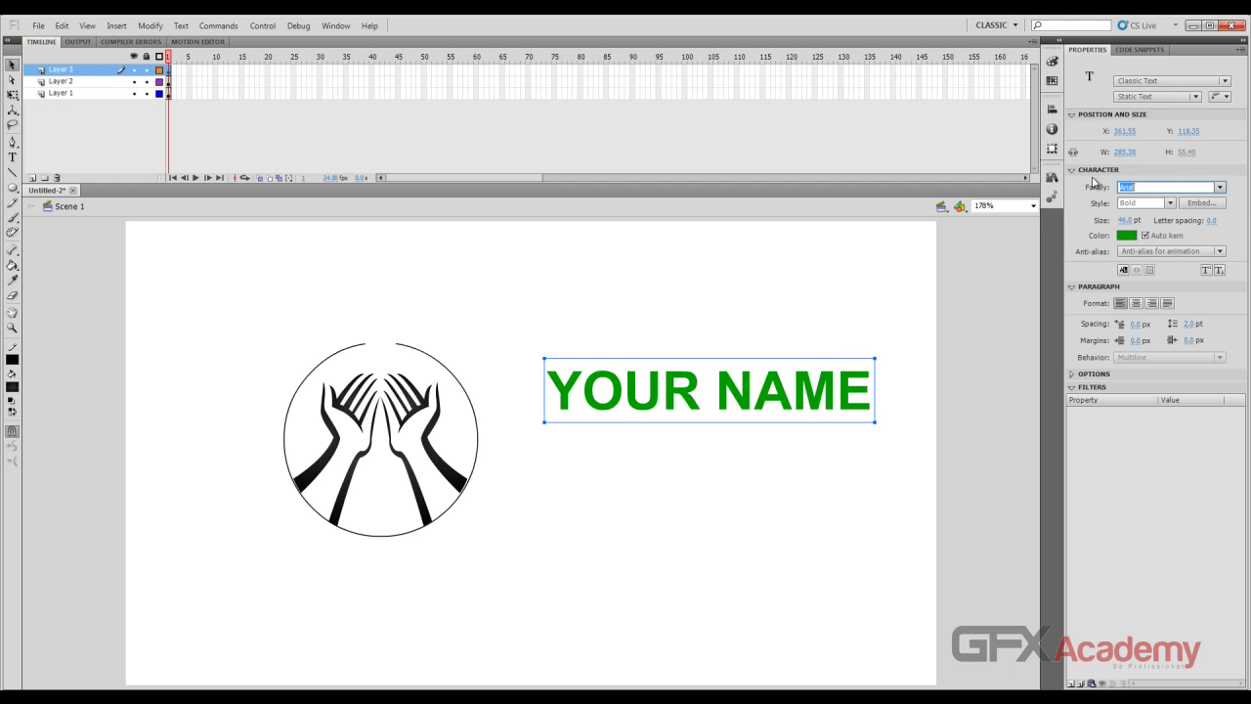
{"action": "type", "text": "Courier New"}
{"action": "key", "text": "Return"}
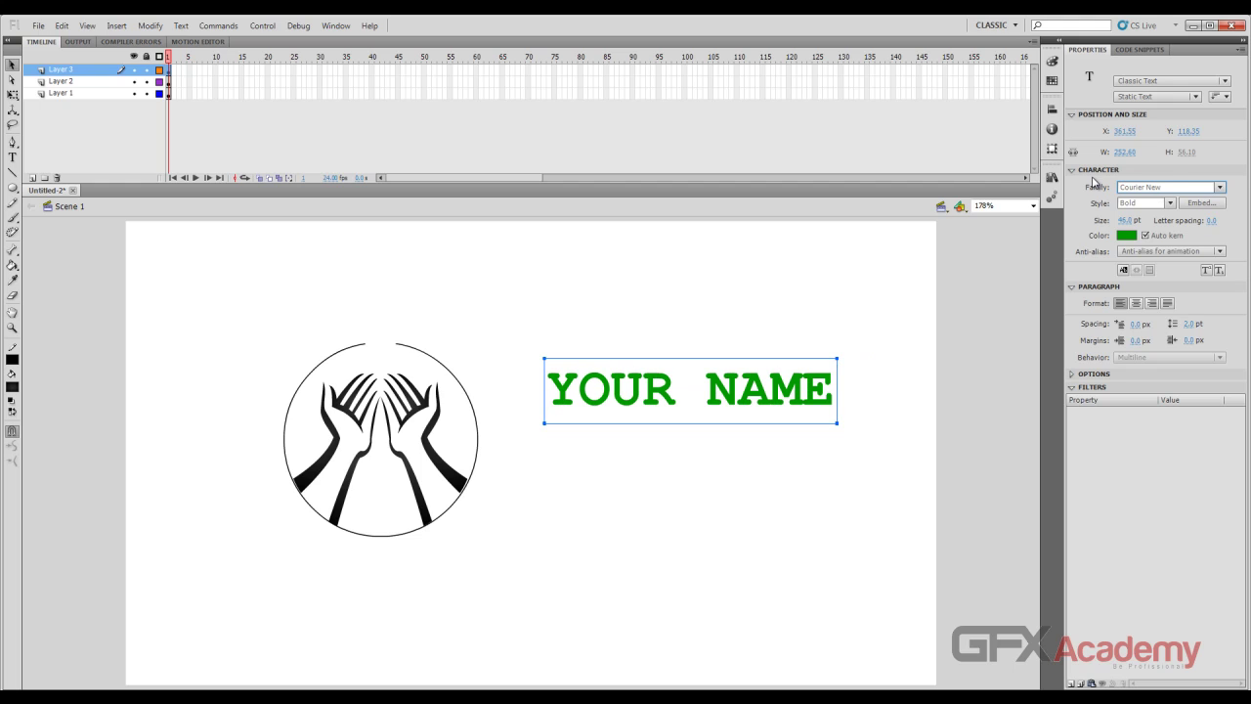
{"action": "left_click", "coordinate": [1219, 188]}
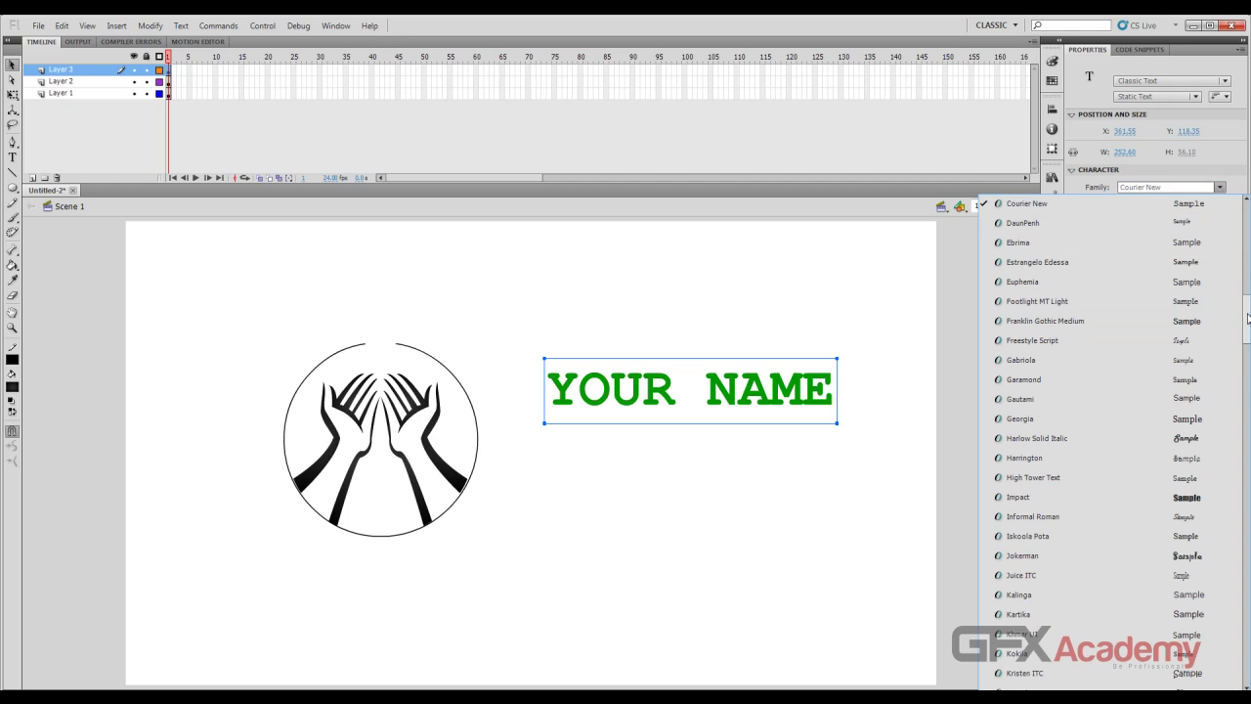
{"action": "left_click_drag", "start_coordinate": [1247, 317], "coordinate": [1248, 303]}
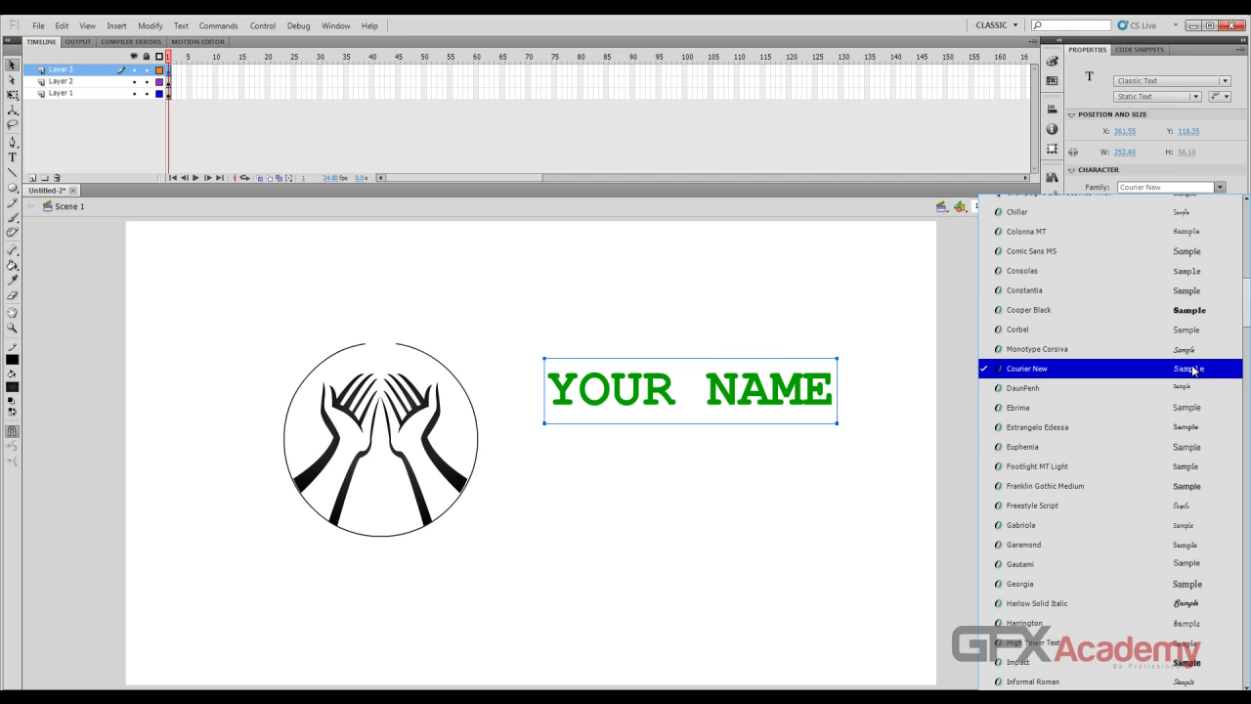
{"action": "type", "text": "al"}
{"action": "left_click", "coordinate": [1237, 209]}
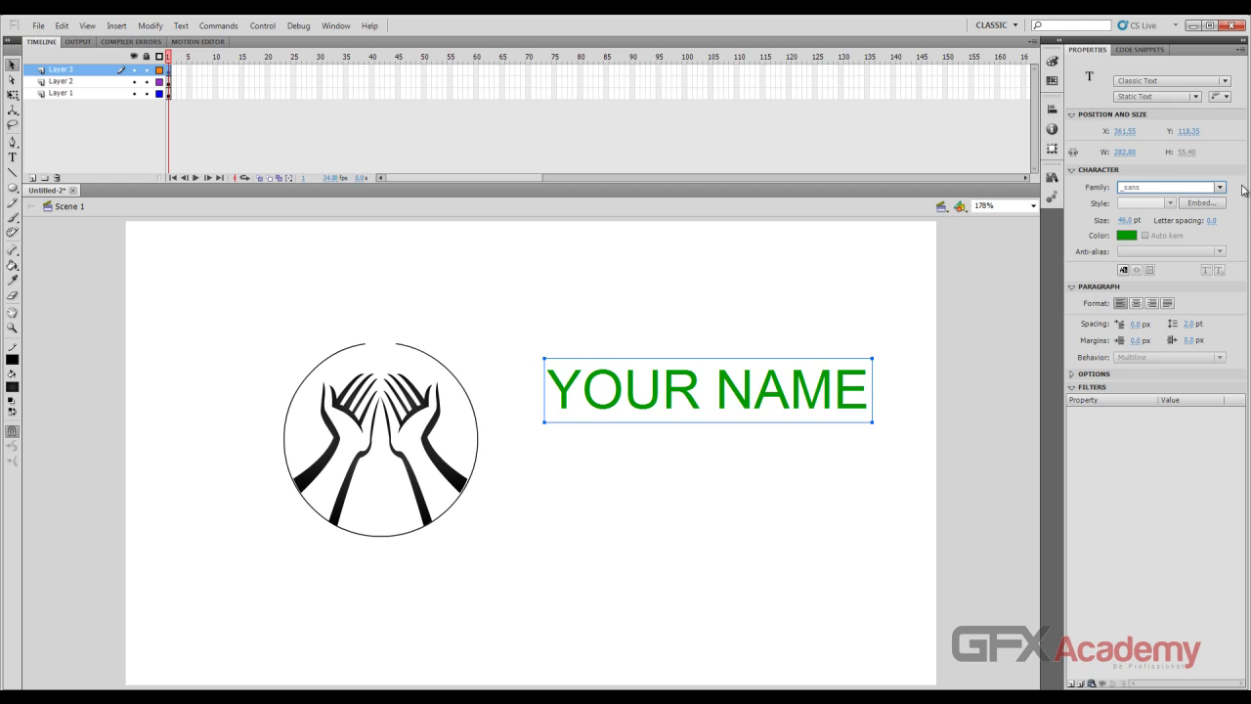
Set the YOUR NAME text's font to _serif and move it beside the circle to about X 320, Y 140.
{"action": "left_click", "coordinate": [1219, 188]}
{"action": "left_click", "coordinate": [1207, 223]}
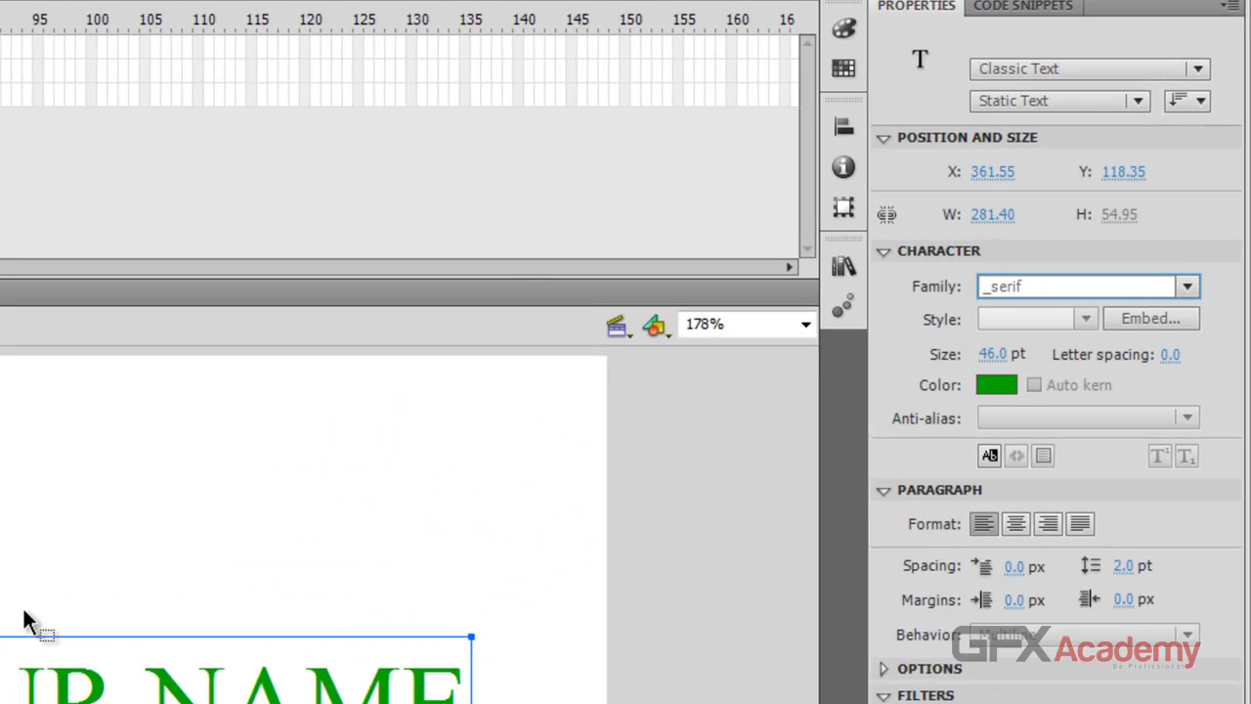
{"action": "key", "text": "Escape"}
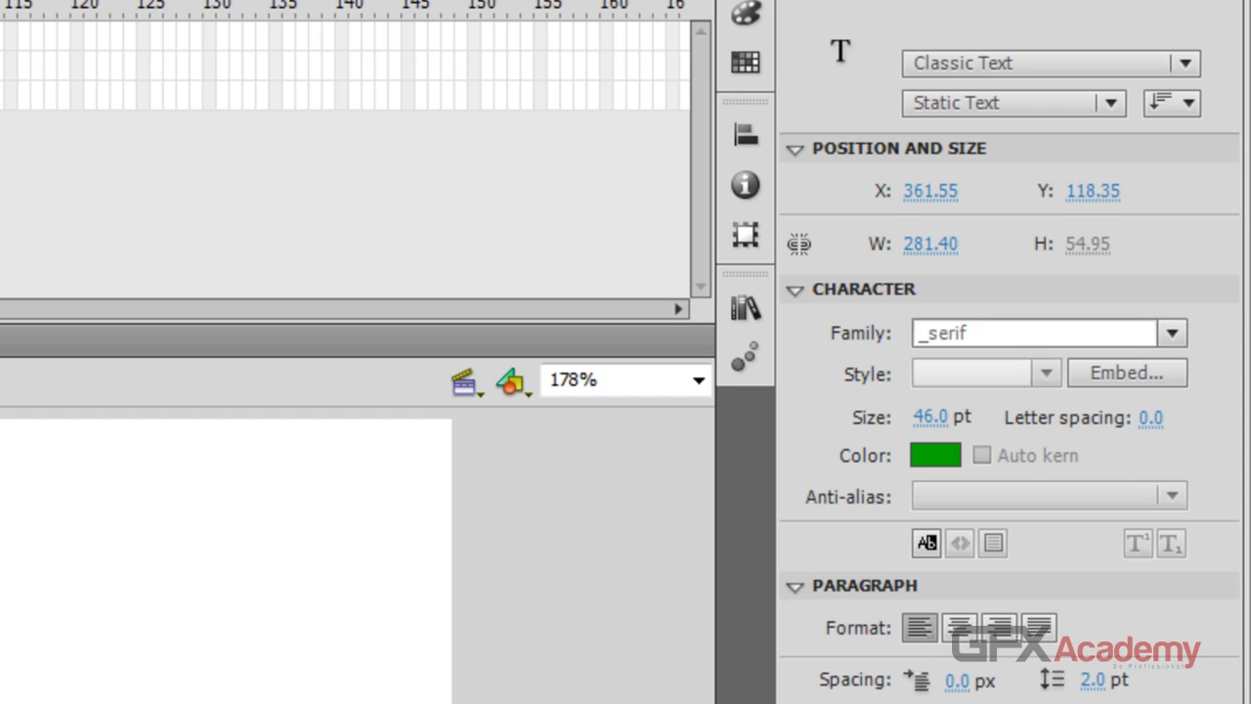
{"action": "key", "text": "ctrl+a"}
{"action": "left_click_drag", "start_coordinate": [741, 383], "coordinate": [671, 419]}
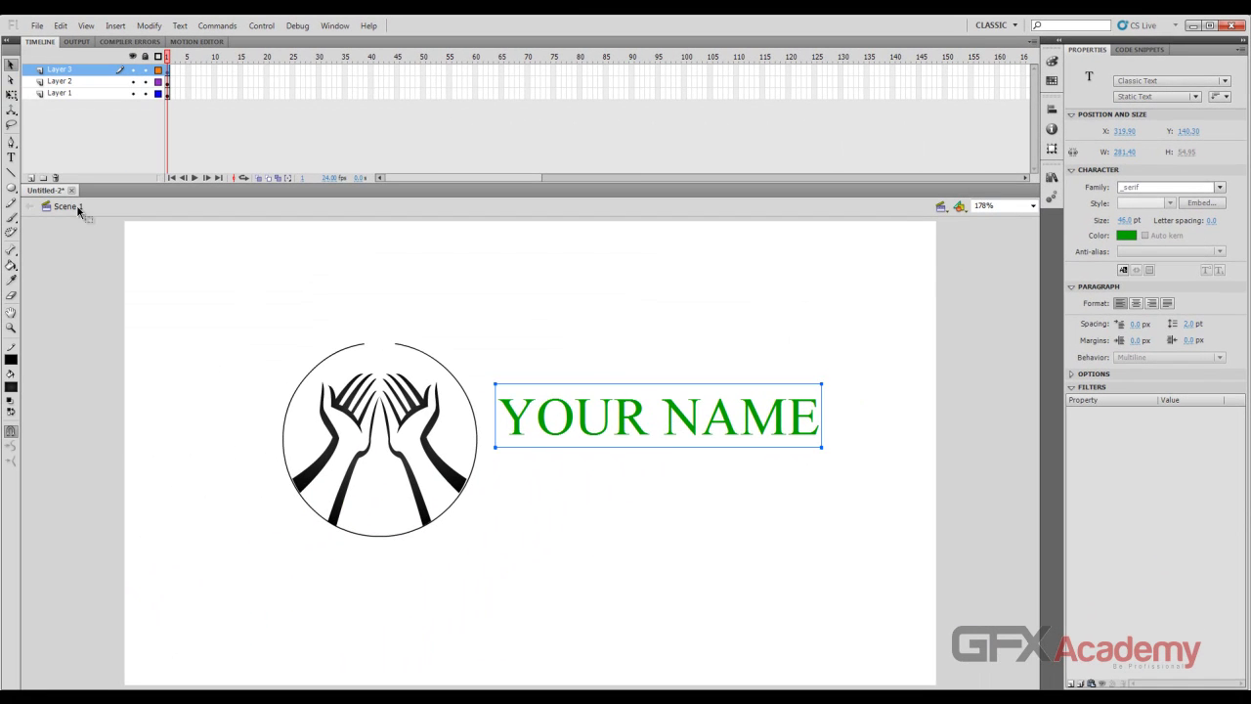
Add a new layer and draw a vertical line with a black-and-white gradient stroke to the left of the circle.
{"action": "left_click", "coordinate": [31, 179]}
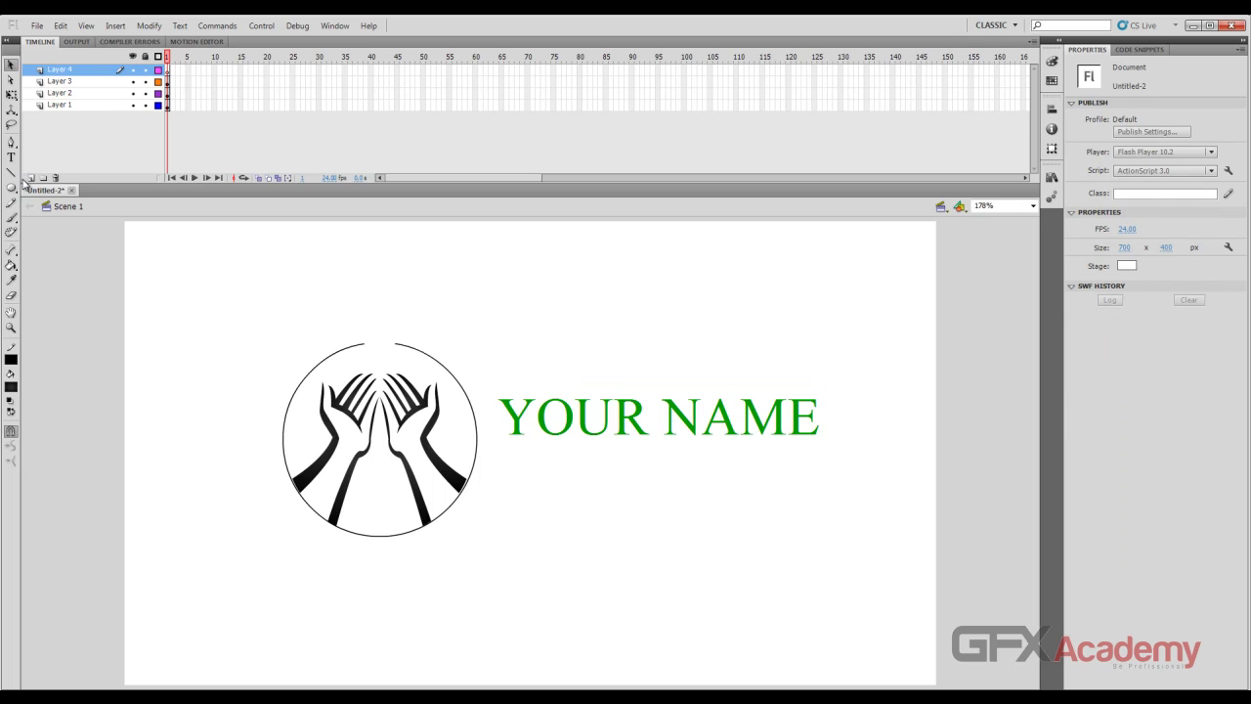
{"action": "left_click", "coordinate": [11, 172]}
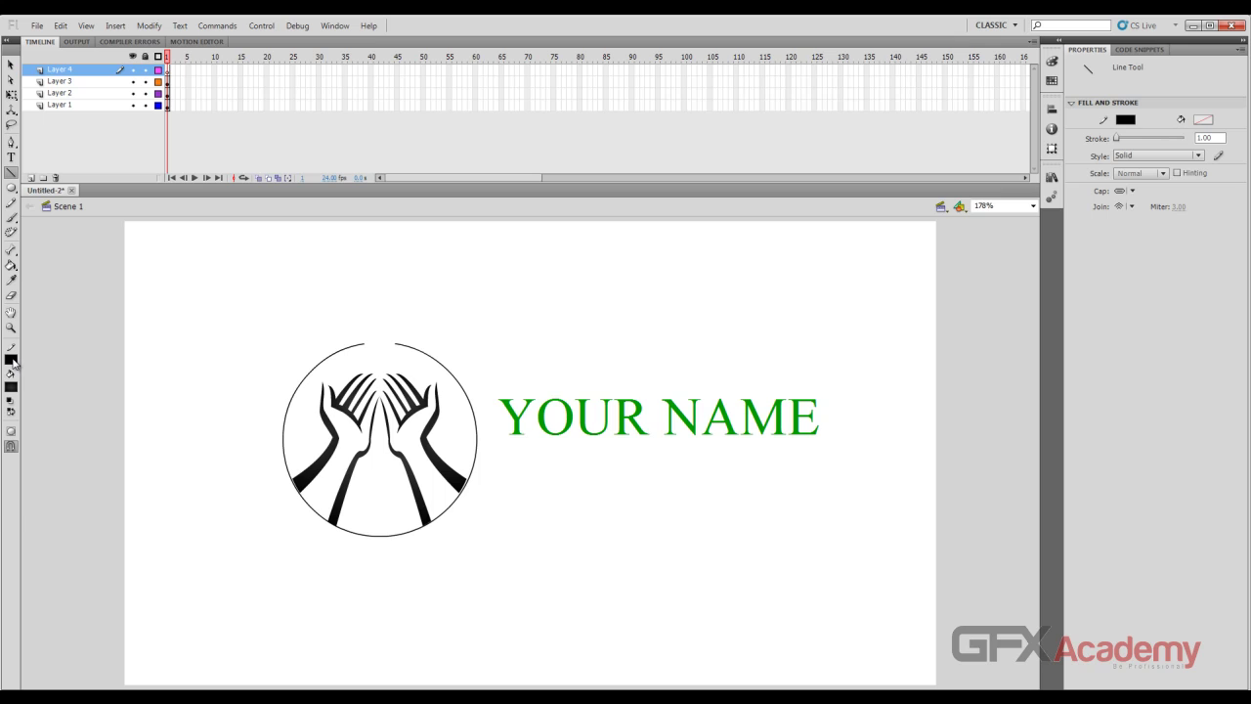
{"action": "left_click", "coordinate": [13, 357]}
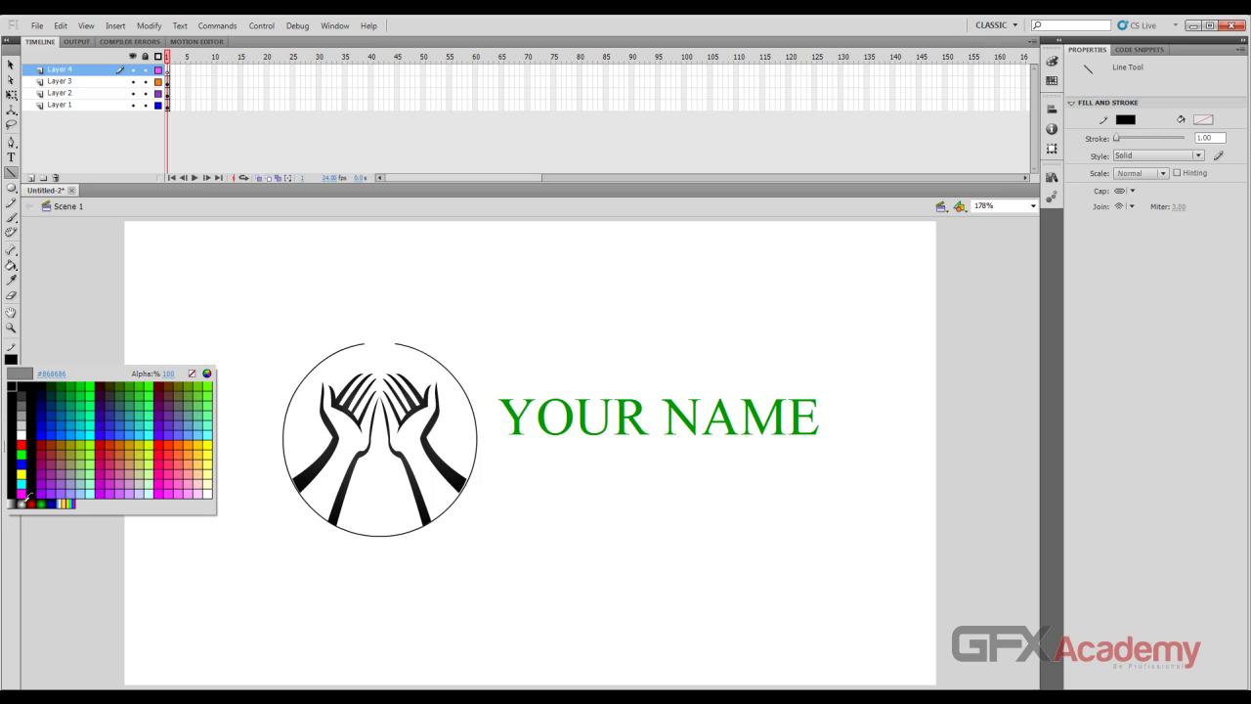
{"action": "left_click", "coordinate": [20, 503]}
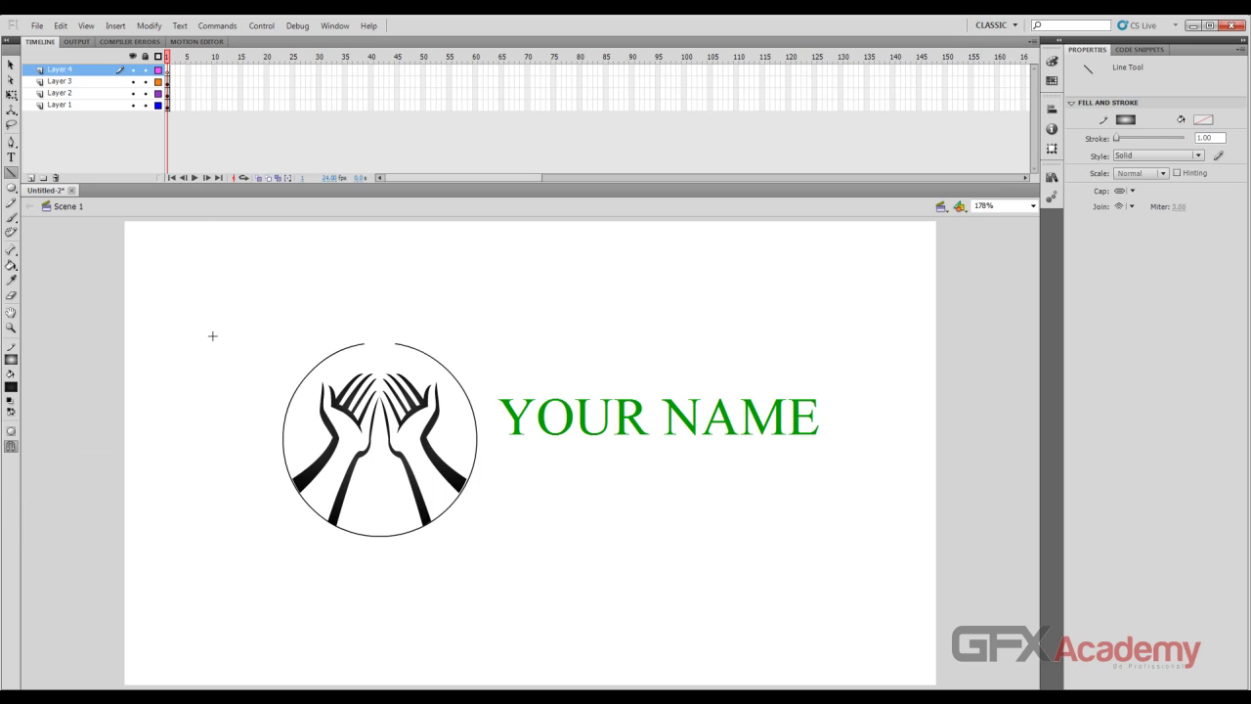
{"action": "left_click_drag", "start_coordinate": [205, 313], "coordinate": [205, 560]}
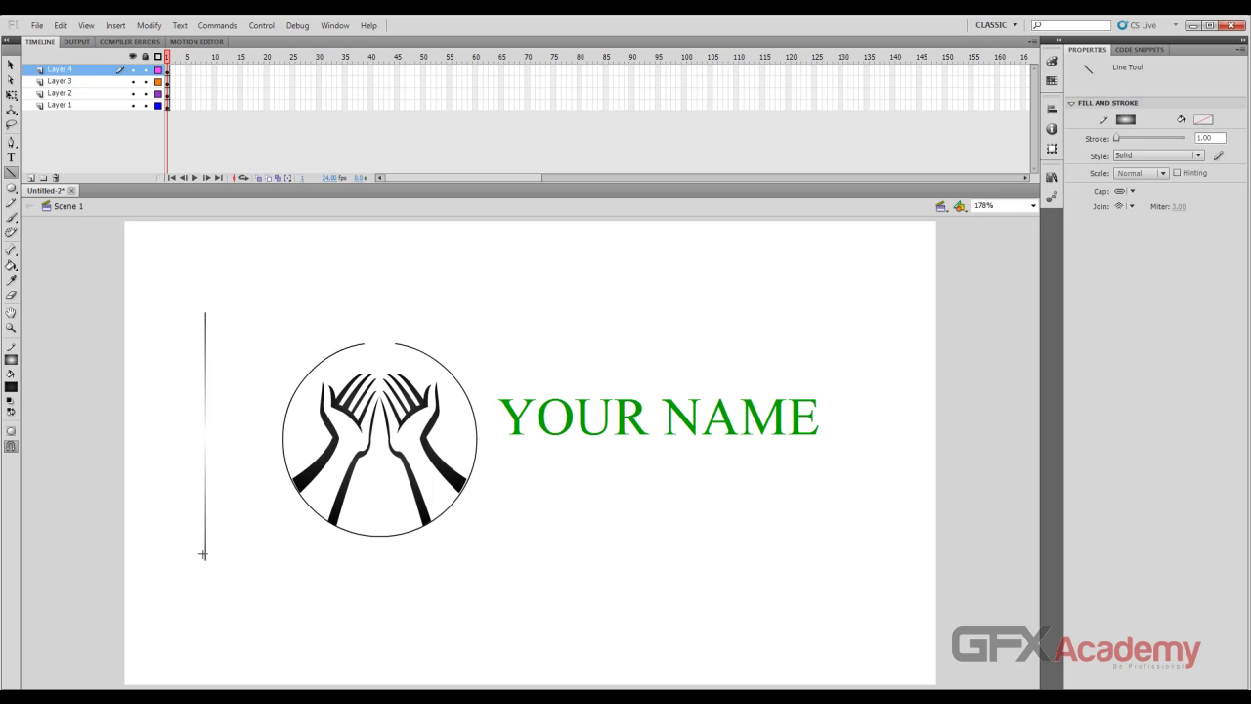
{"action": "left_click", "coordinate": [11, 64]}
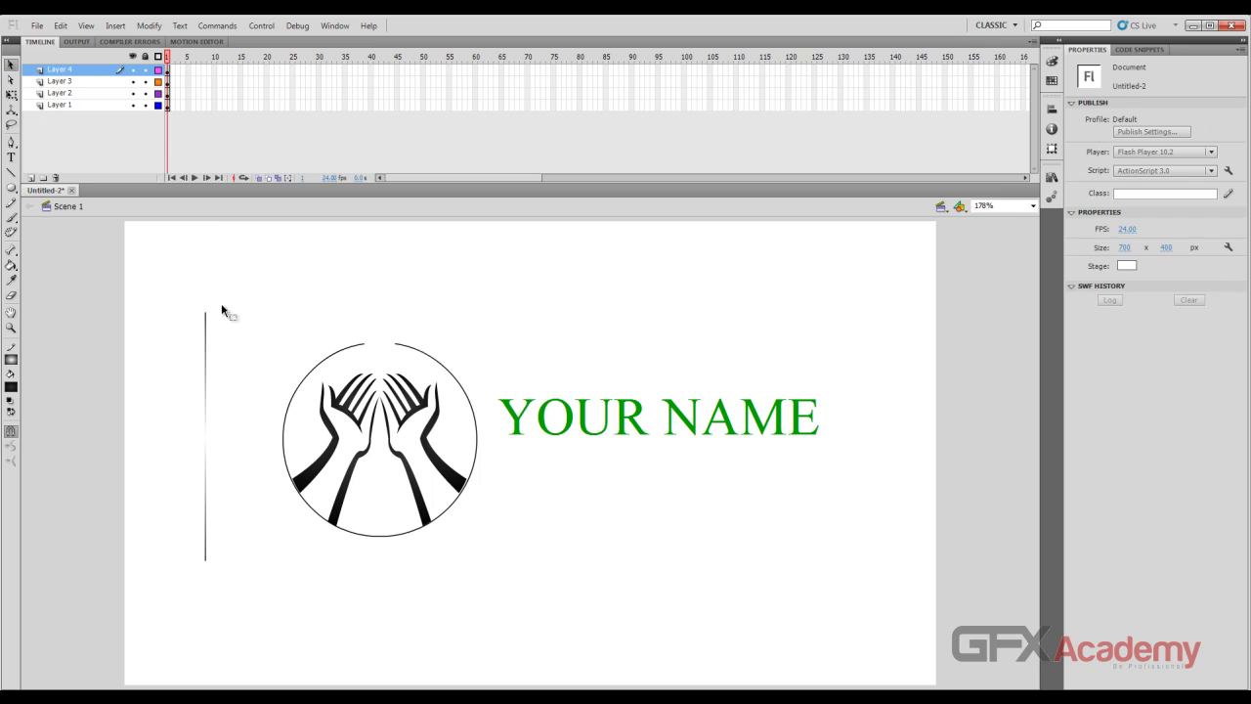
Move the vertical gradient line onto the YOUR NAME text and set its position to X 460.95, Y 66.75.
{"action": "left_click", "coordinate": [206, 323]}
{"action": "left_click_drag", "start_coordinate": [208, 322], "coordinate": [646, 323]}
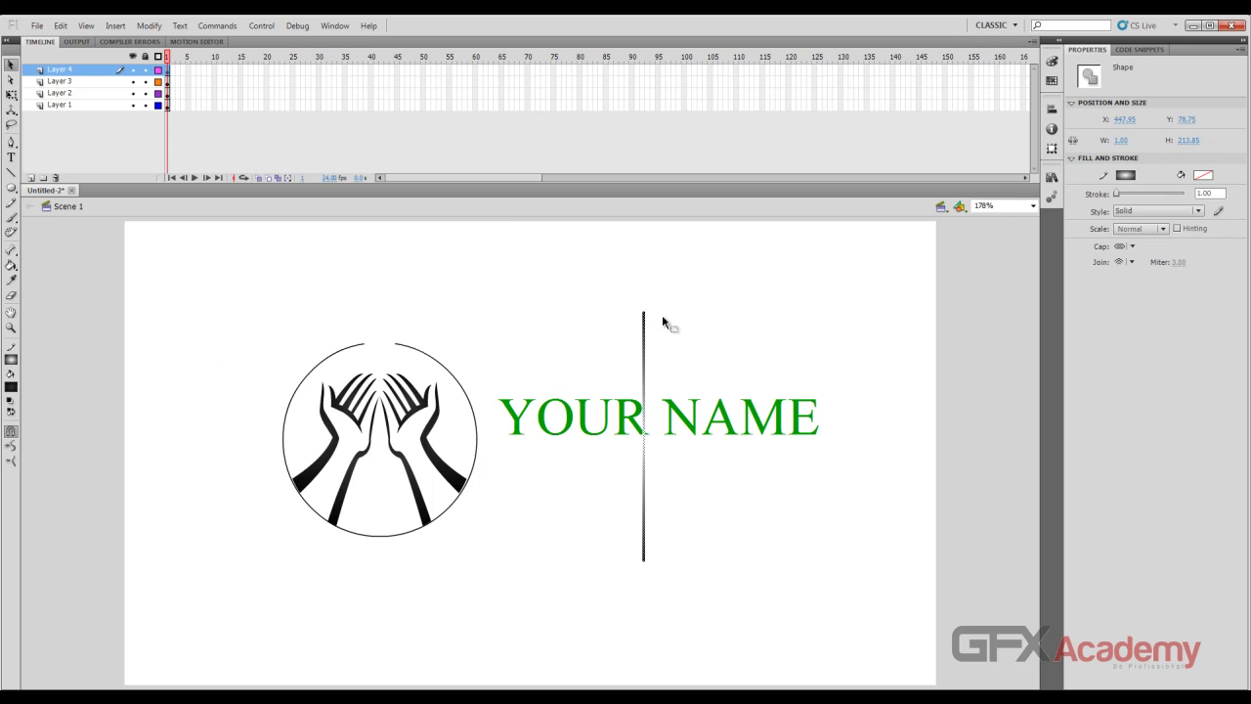
{"action": "key", "text": "q"}
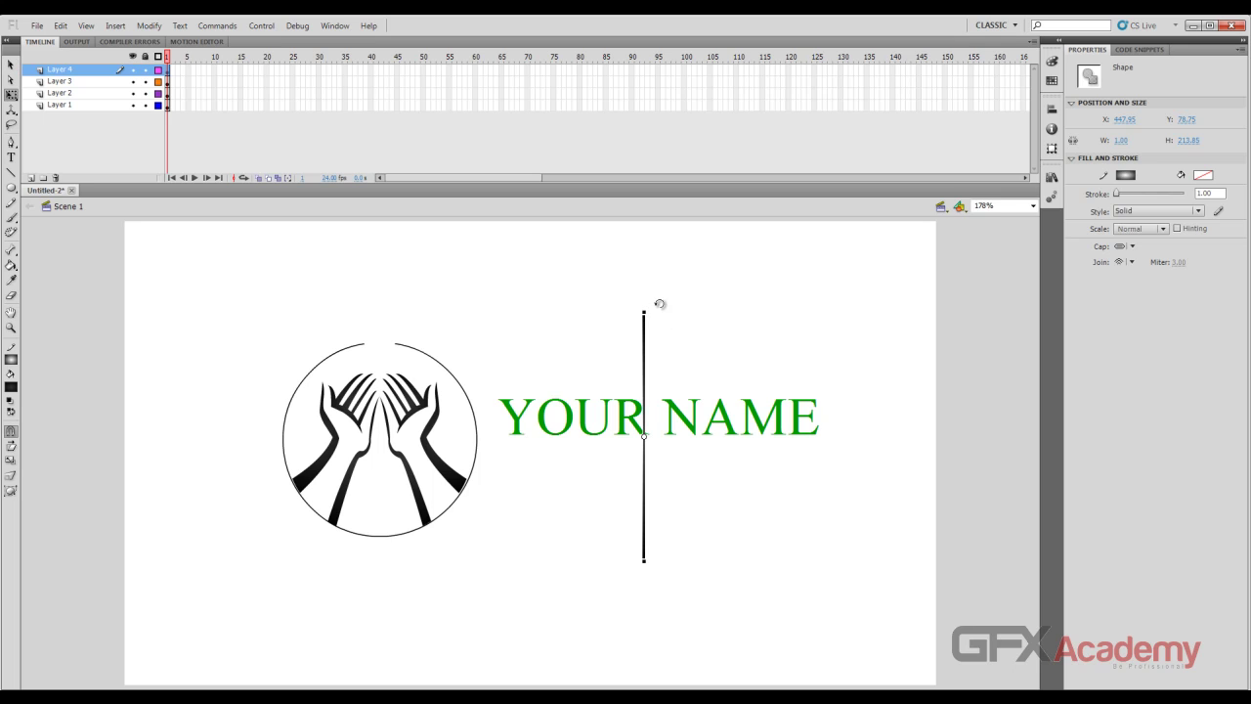
{"action": "key", "text": "ctrl+="}
{"action": "scroll", "coordinate": [619, 363], "scroll_direction": "up", "scroll_amount": 5}
{"action": "key", "text": "ctrl+="}
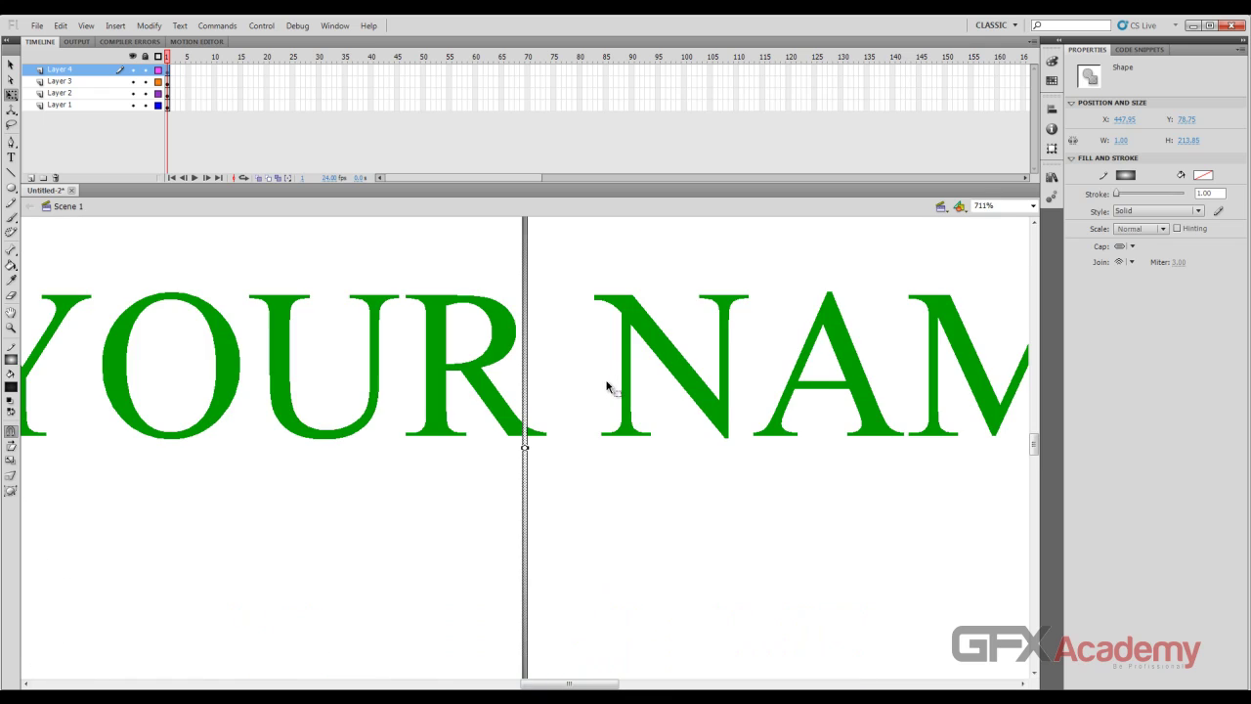
{"action": "scroll", "coordinate": [605, 389], "scroll_direction": "up", "scroll_amount": 5}
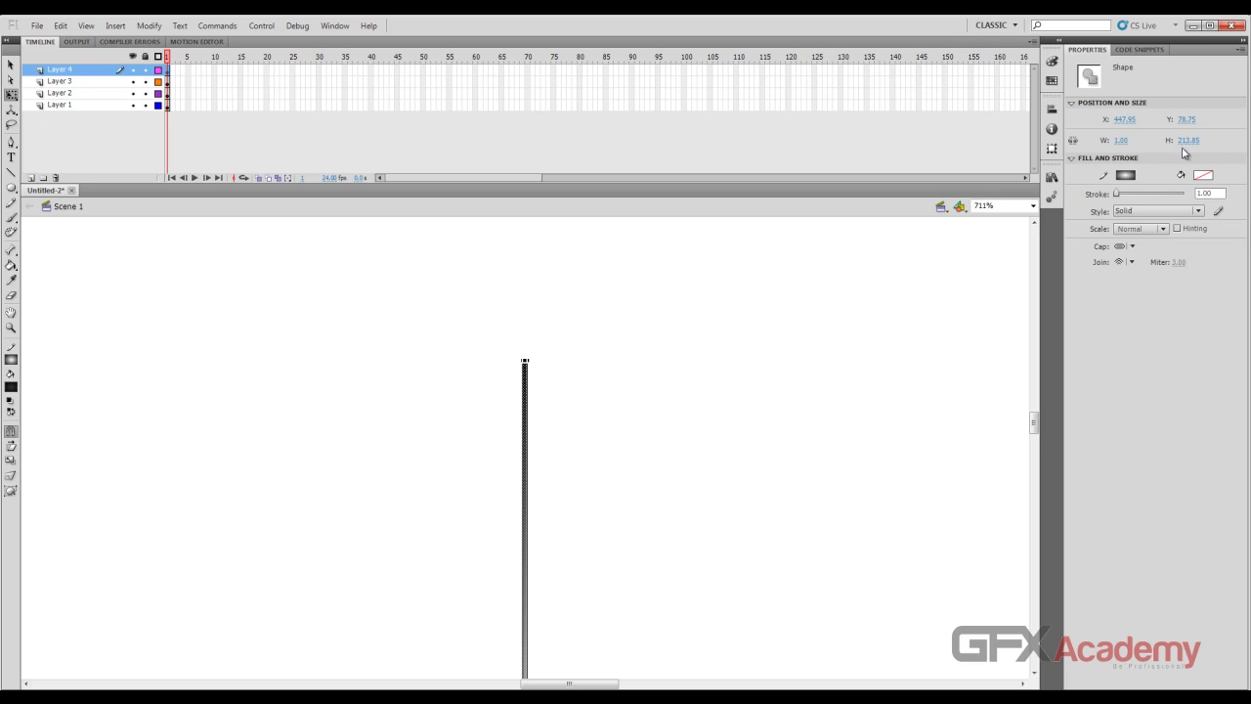
{"action": "left_click", "coordinate": [1121, 119]}
{"action": "type", "text": "513.95"}
{"action": "key", "text": "Return"}
{"action": "left_click_drag", "start_coordinate": [1145, 120], "coordinate": [1180, 127]}
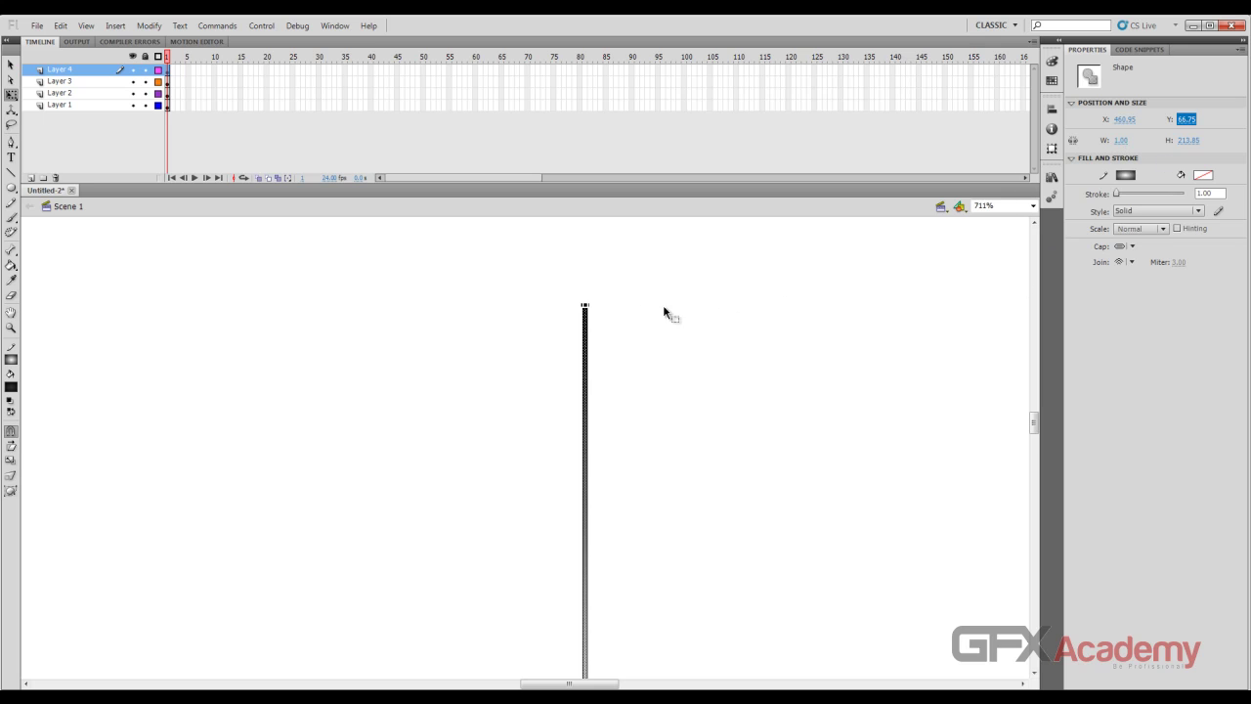
Rotate the gradient line with Free Transform until it lies horizontally across the YOUR NAME text.
{"action": "left_click_drag", "start_coordinate": [602, 298], "coordinate": [826, 483]}
{"action": "key", "text": "ctrl+minus"}
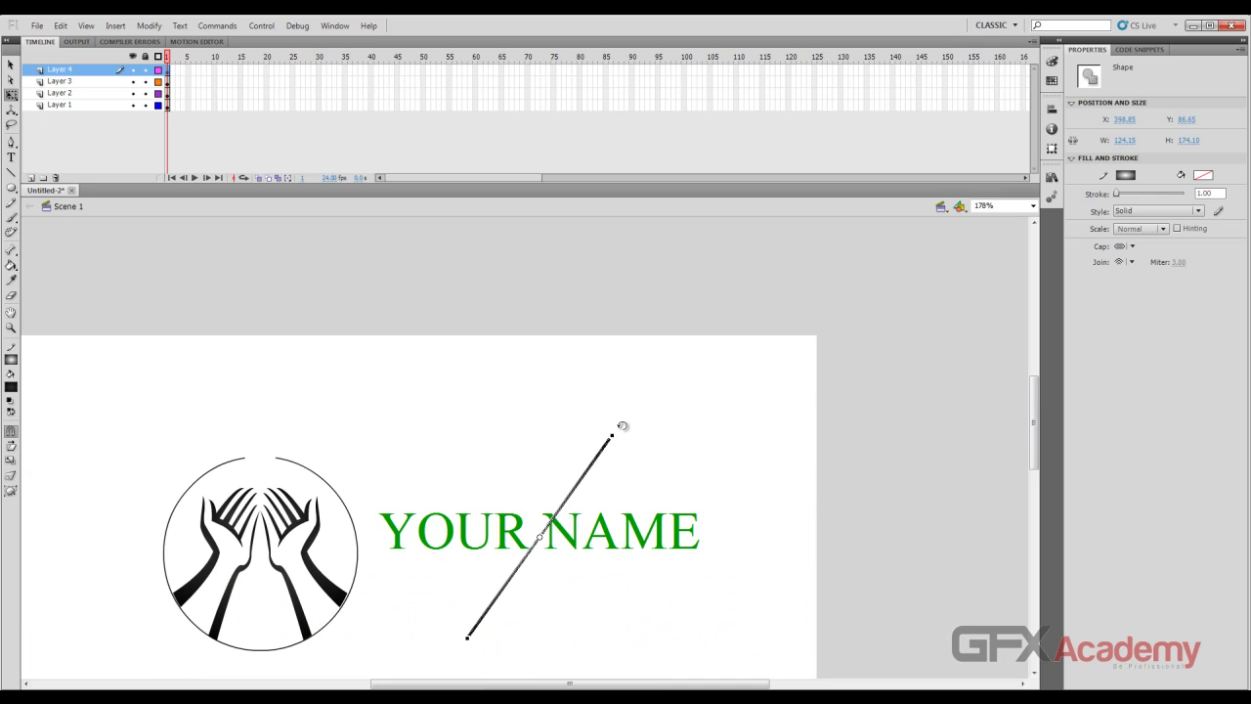
{"action": "left_click_drag", "start_coordinate": [622, 426], "coordinate": [671, 424]}
{"action": "left_click", "coordinate": [12, 432]}
{"action": "left_click_drag", "start_coordinate": [629, 428], "coordinate": [696, 537]}
{"action": "key", "text": "v"}
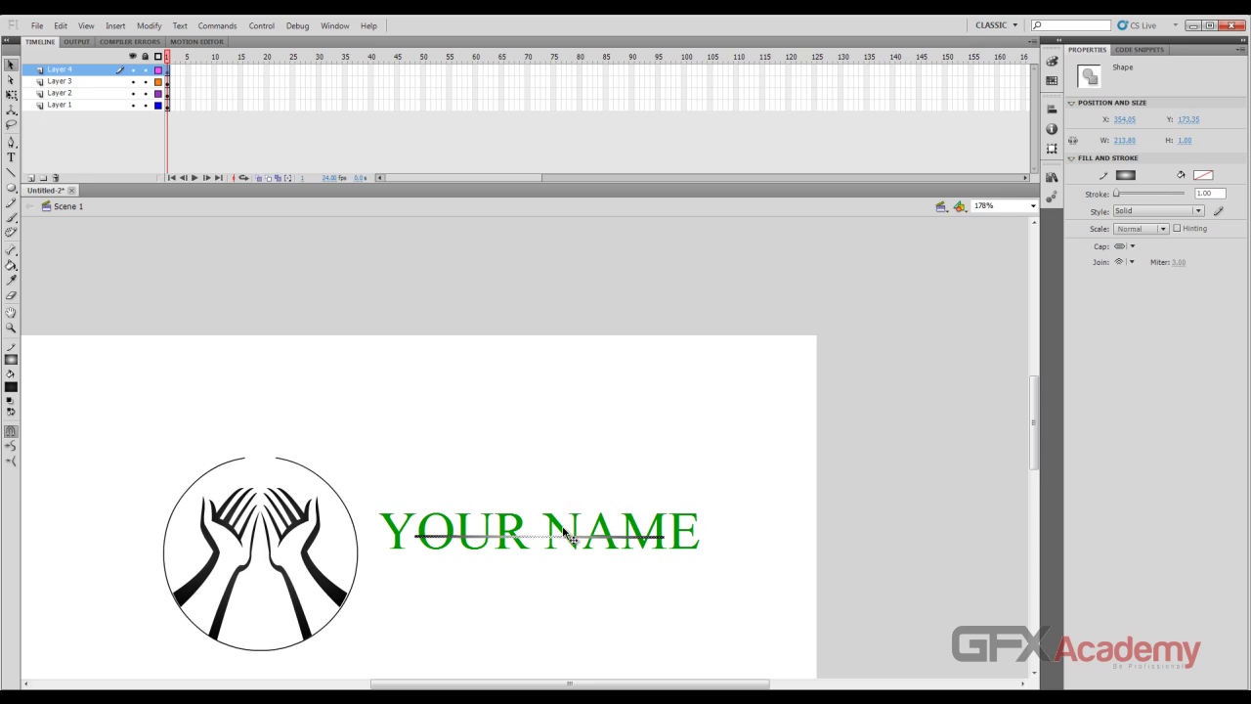
Move the line just below the YOUR NAME text and stretch both ends to a width of about 271 px.
{"action": "left_click_drag", "start_coordinate": [554, 536], "coordinate": [562, 563]}
{"action": "key", "text": "ctrl+="}
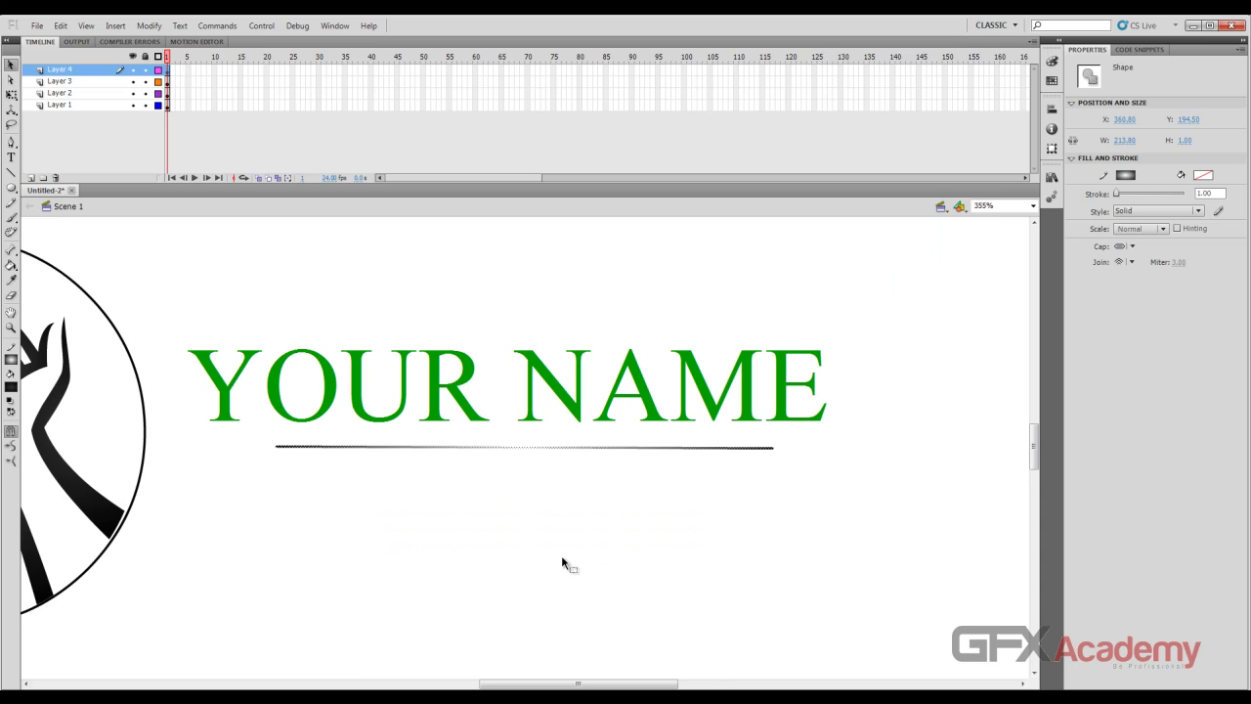
{"action": "key", "text": "q"}
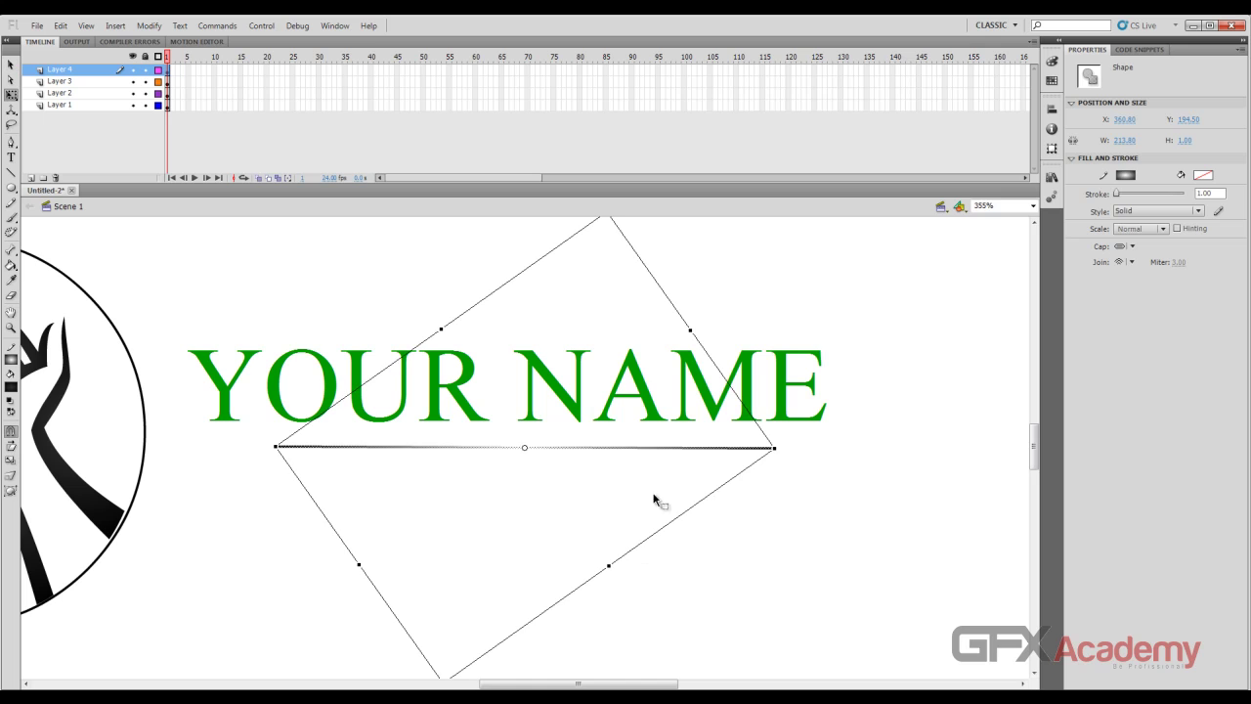
{"action": "left_click_drag", "start_coordinate": [778, 448], "coordinate": [833, 447]}
{"action": "left_click_drag", "start_coordinate": [276, 446], "coordinate": [201, 446]}
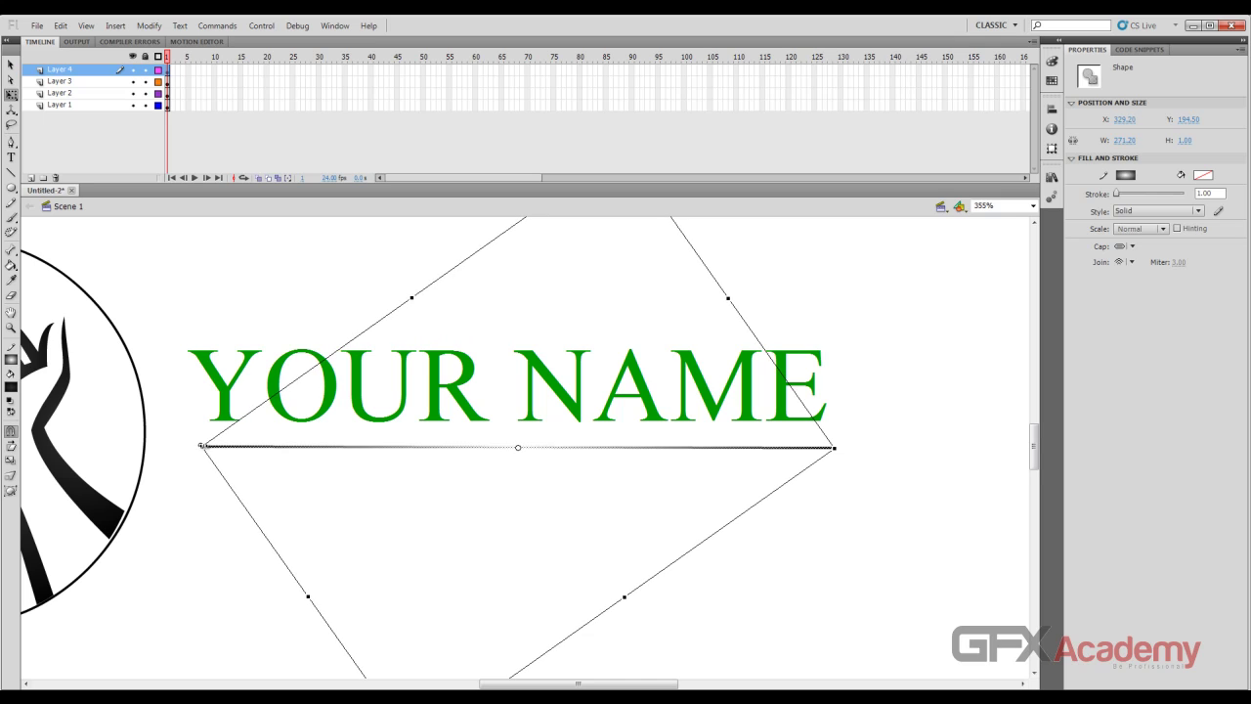
{"action": "key", "text": "v"}
{"action": "left_click", "coordinate": [528, 479]}
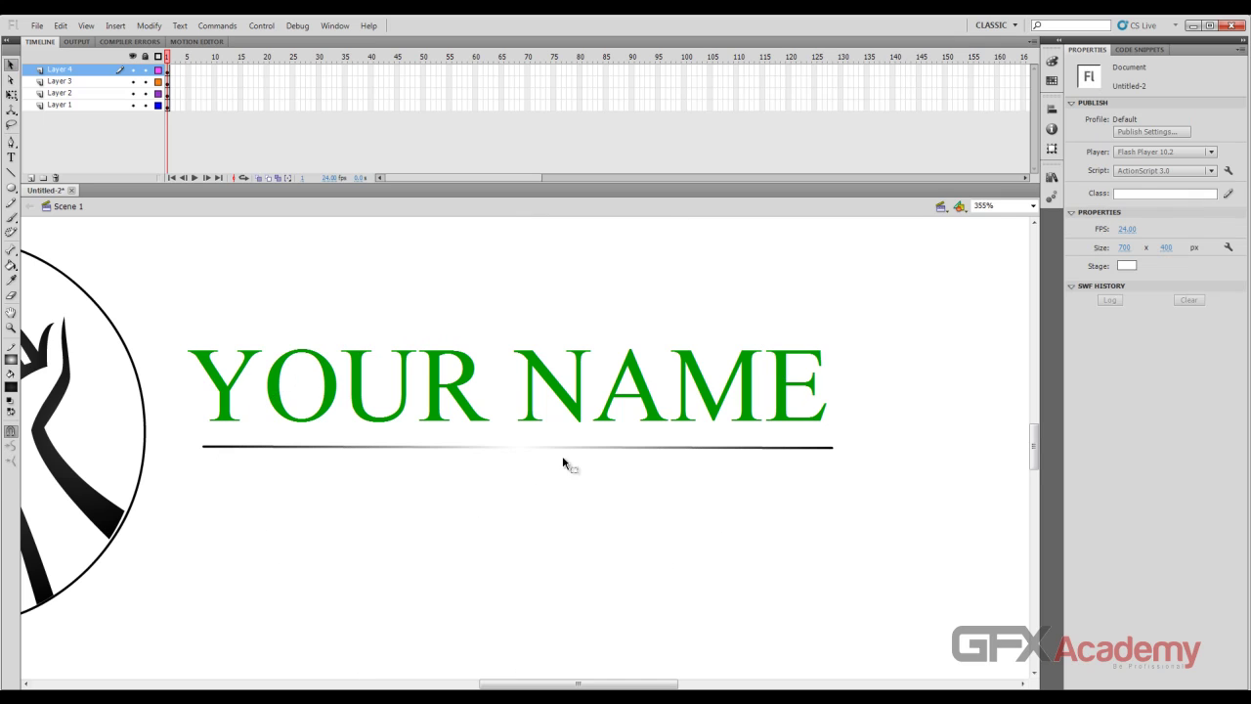
Reverse the underline's radial stroke gradient so it runs from black (000000) in the middle to white (FFFFFF) at the ends.
{"action": "left_click", "coordinate": [672, 447]}
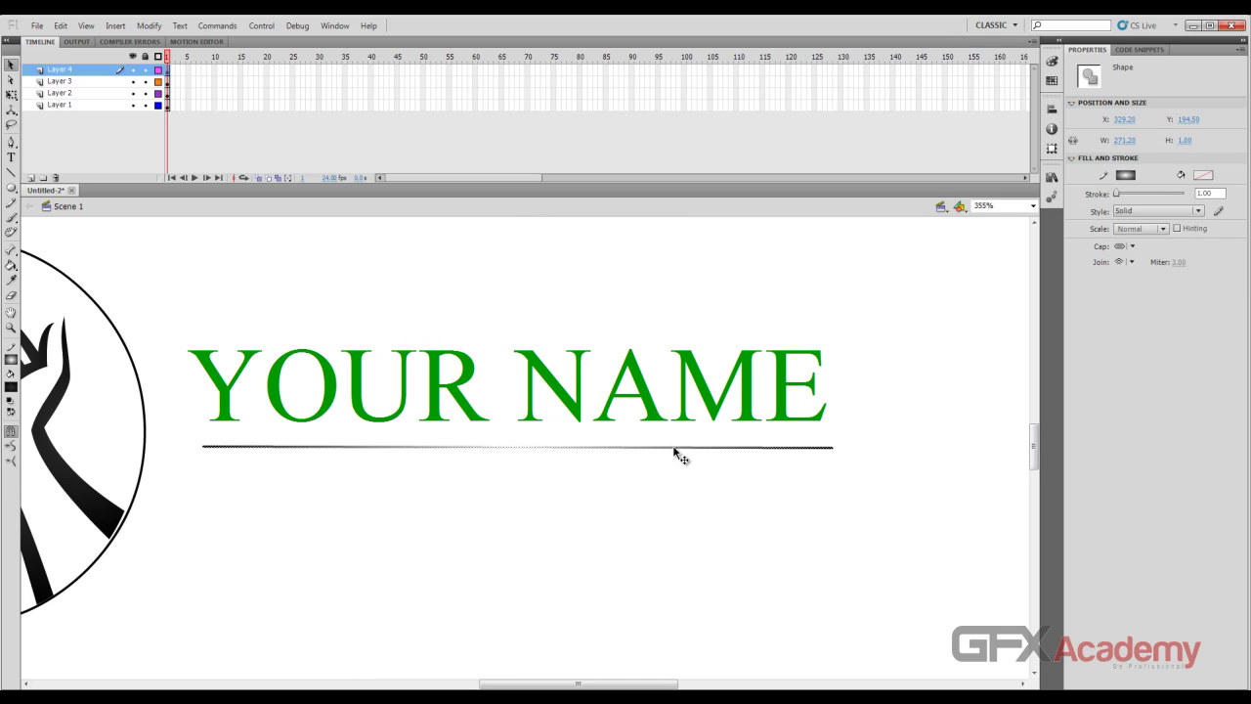
{"action": "left_click", "coordinate": [1052, 63]}
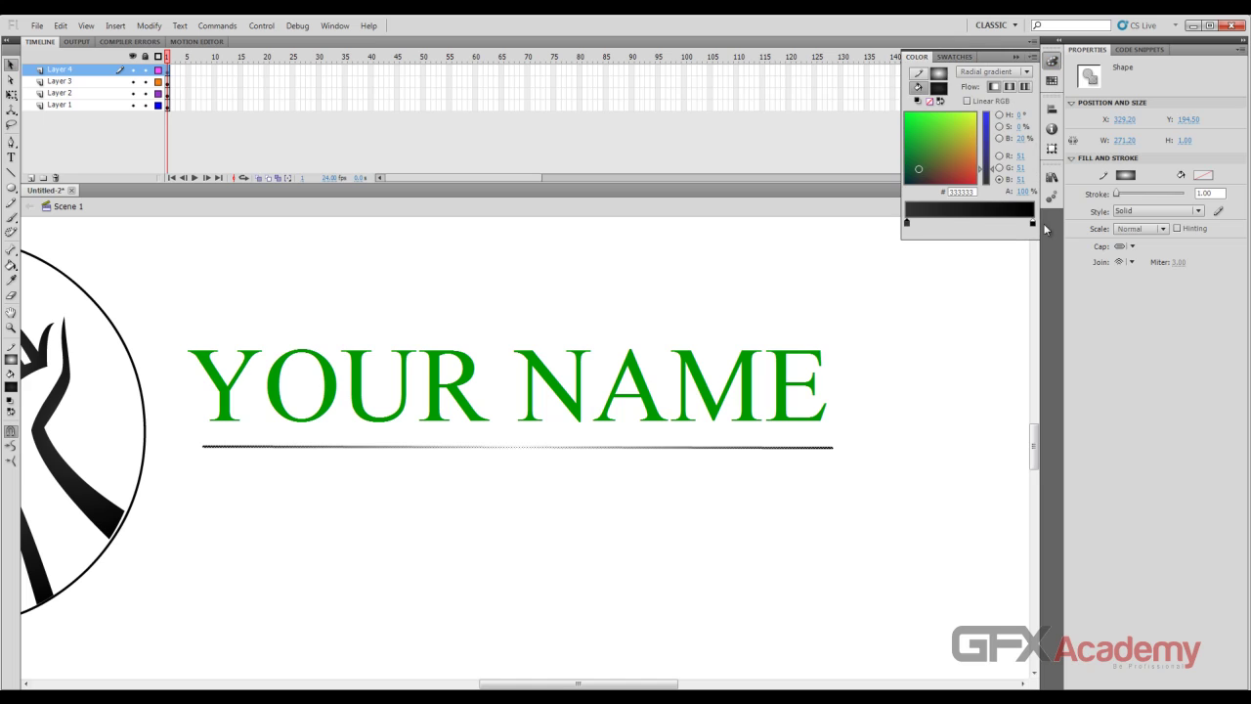
{"action": "left_click", "coordinate": [919, 75]}
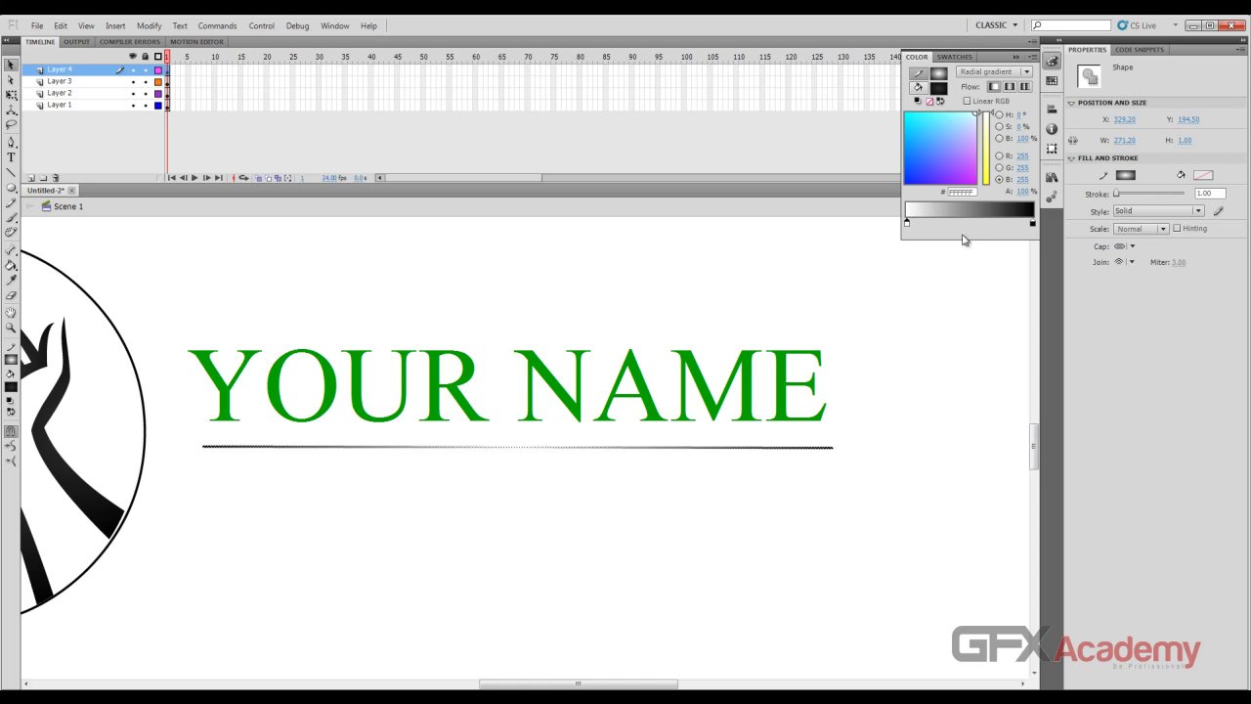
{"action": "double_click", "coordinate": [906, 225]}
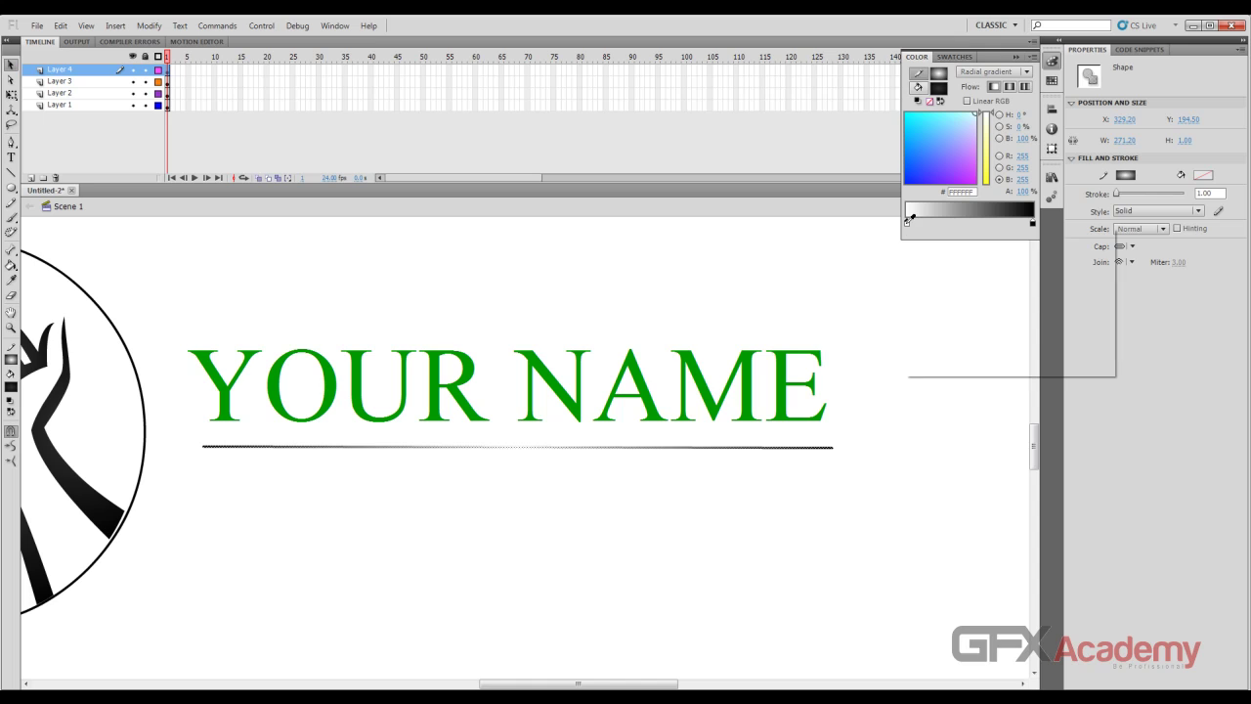
{"action": "left_click", "coordinate": [924, 246]}
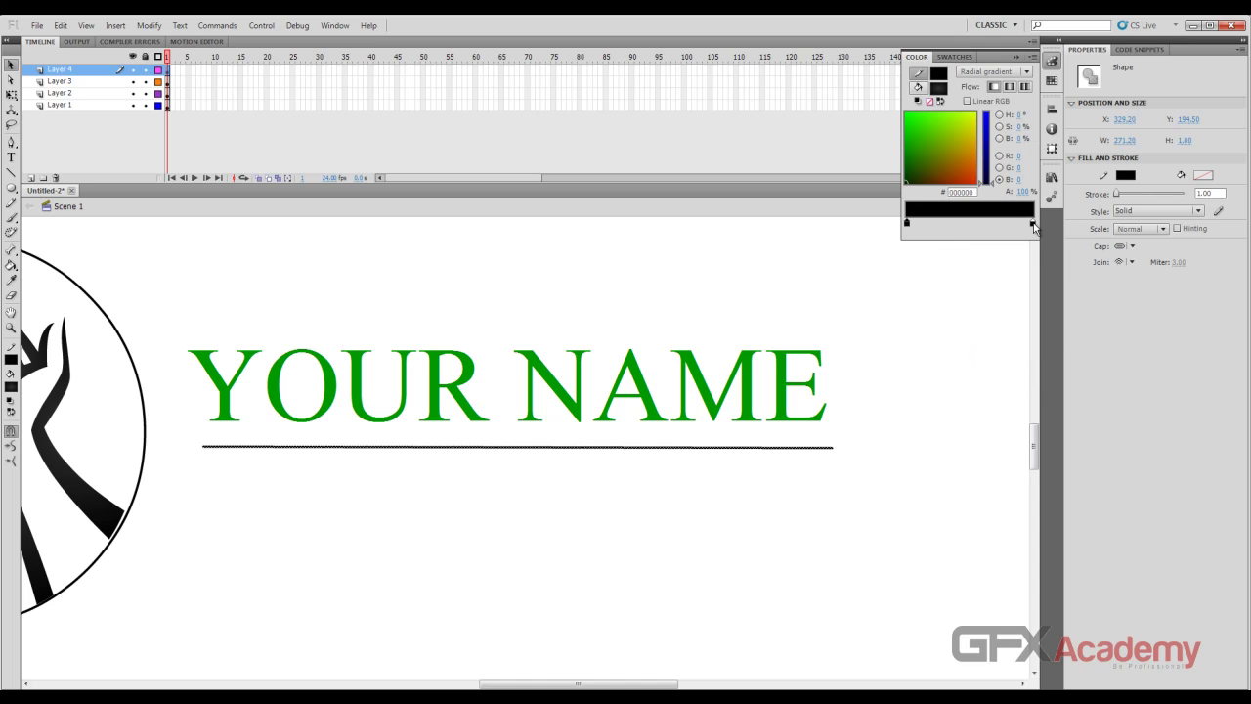
{"action": "double_click", "coordinate": [1033, 222]}
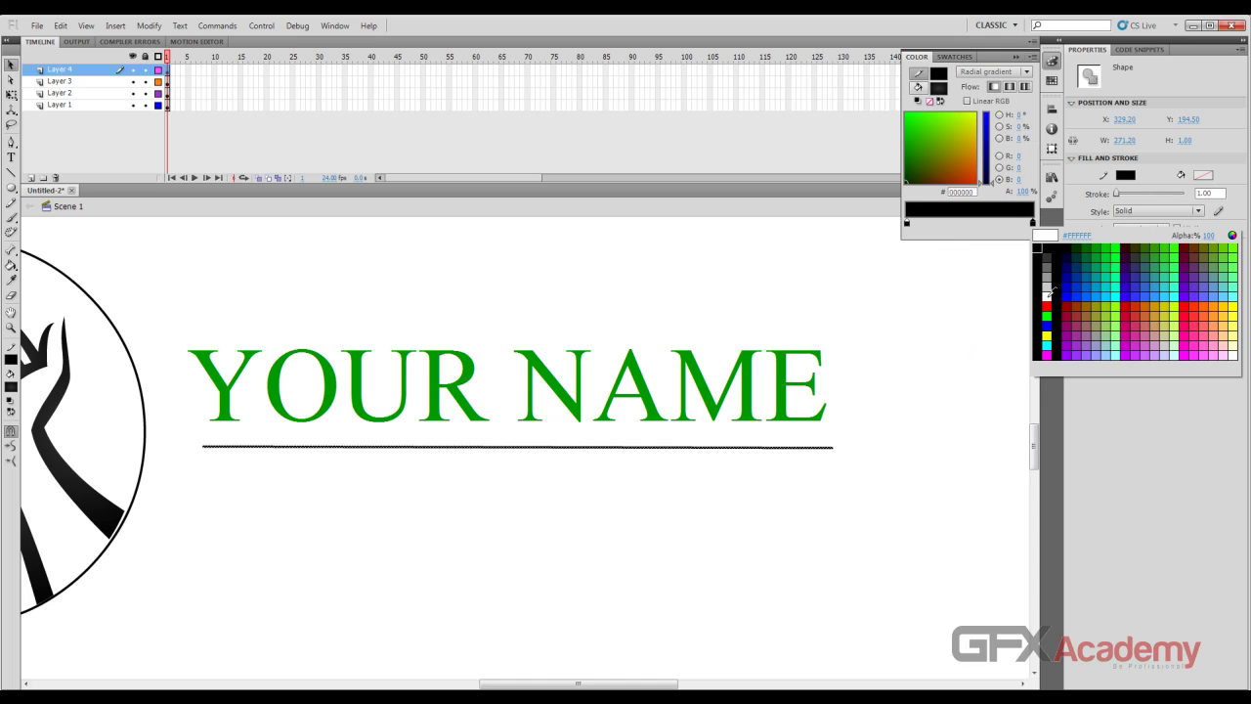
{"action": "left_click", "coordinate": [1047, 295]}
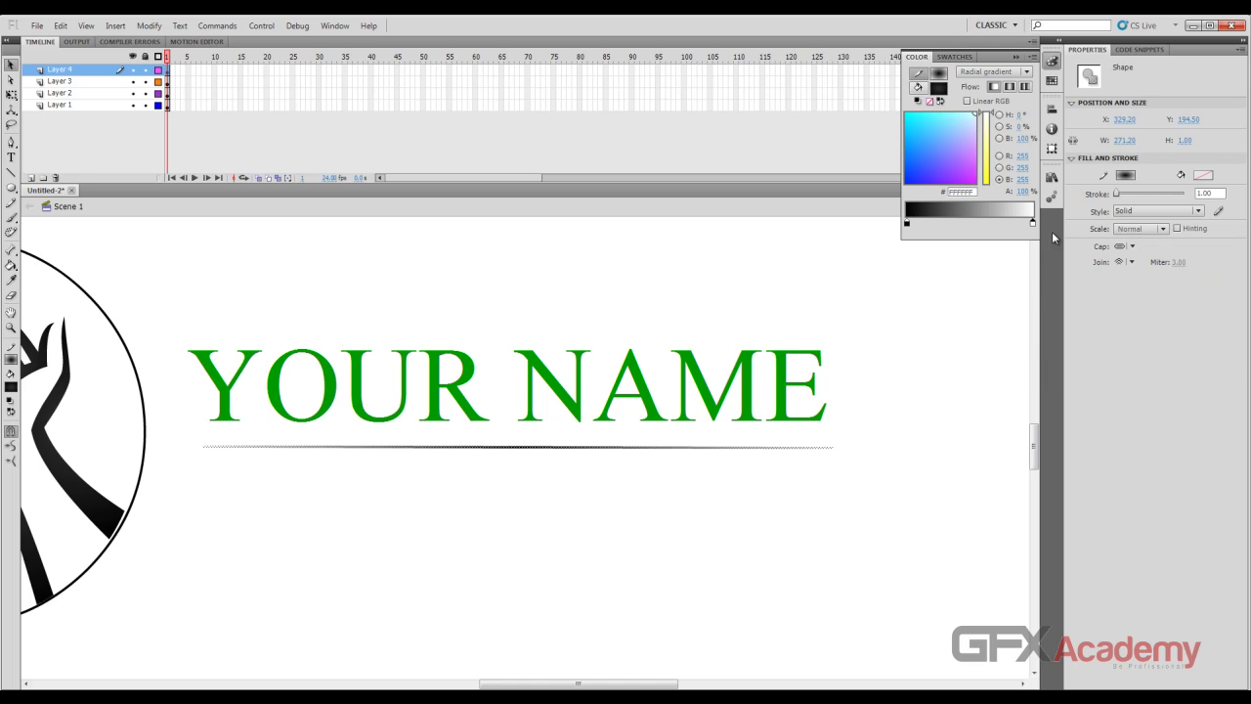
{"action": "left_click", "coordinate": [838, 486]}
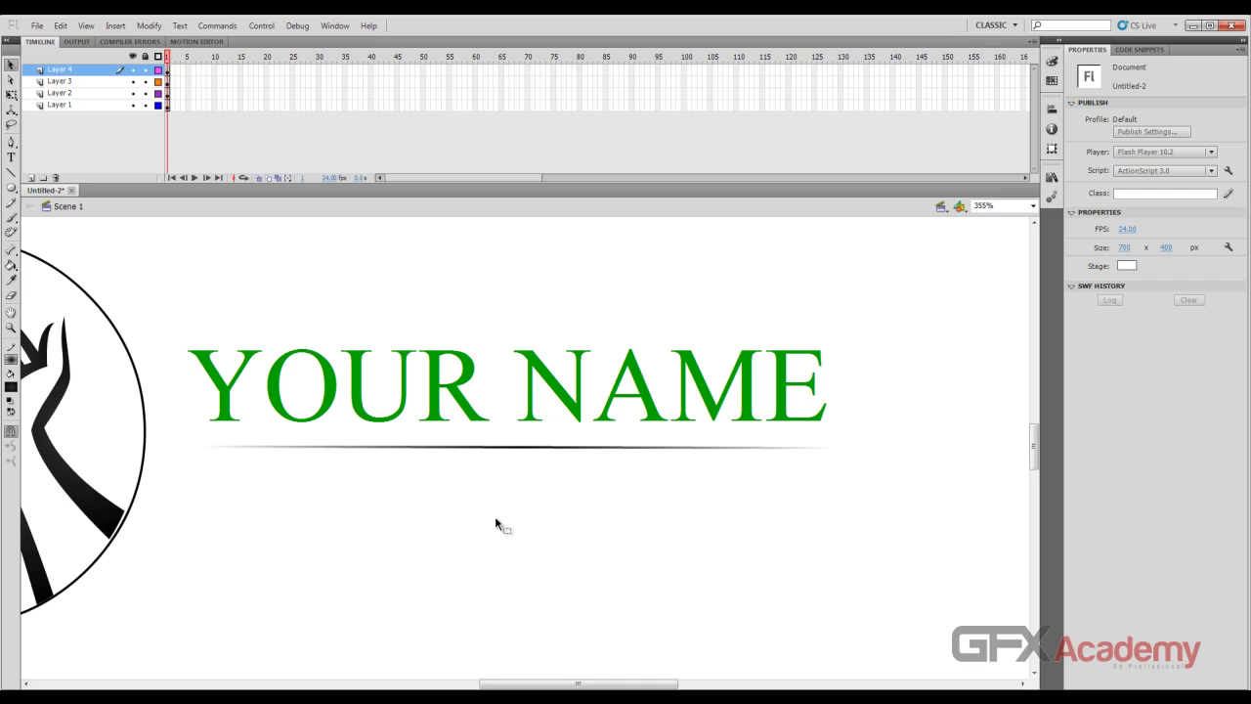
Try a black and a dark gray stage color behind the logo.
{"action": "key", "text": "ctrl+minus"}
{"action": "key", "text": "ctrl+minus"}
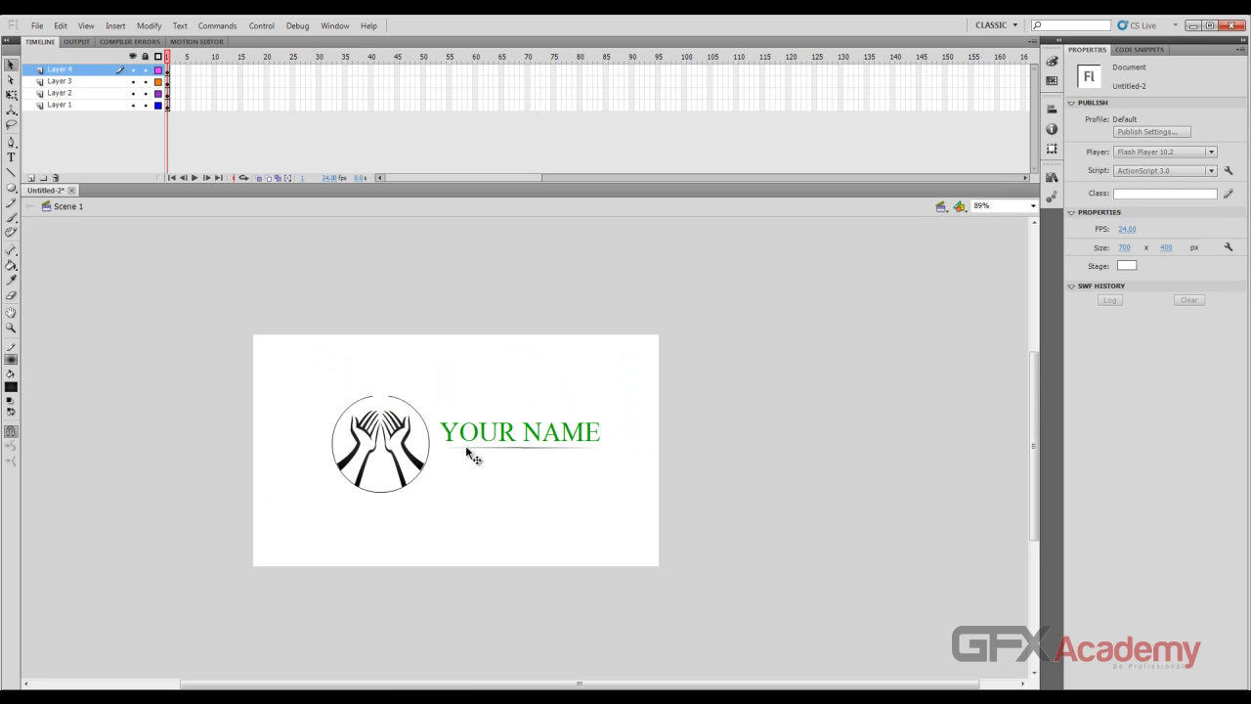
{"action": "left_click", "coordinate": [1129, 266]}
{"action": "left_click", "coordinate": [1062, 290]}
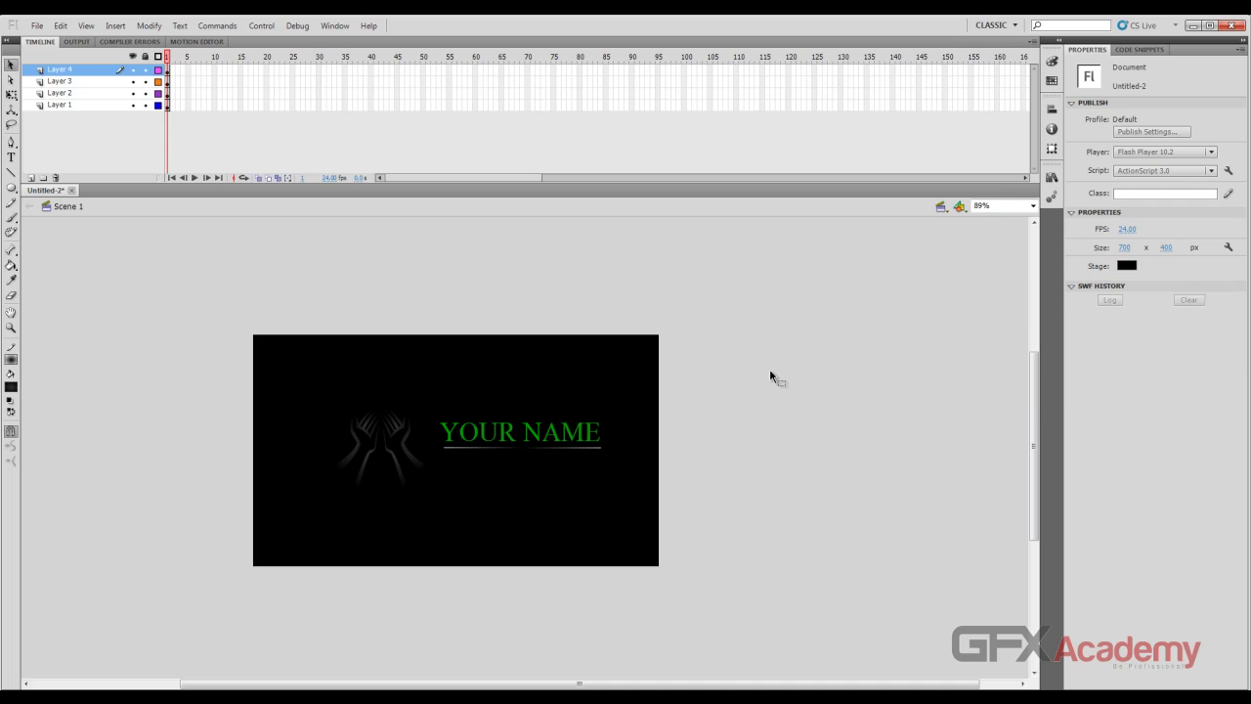
{"action": "left_click", "coordinate": [1124, 266]}
{"action": "left_click", "coordinate": [1063, 296]}
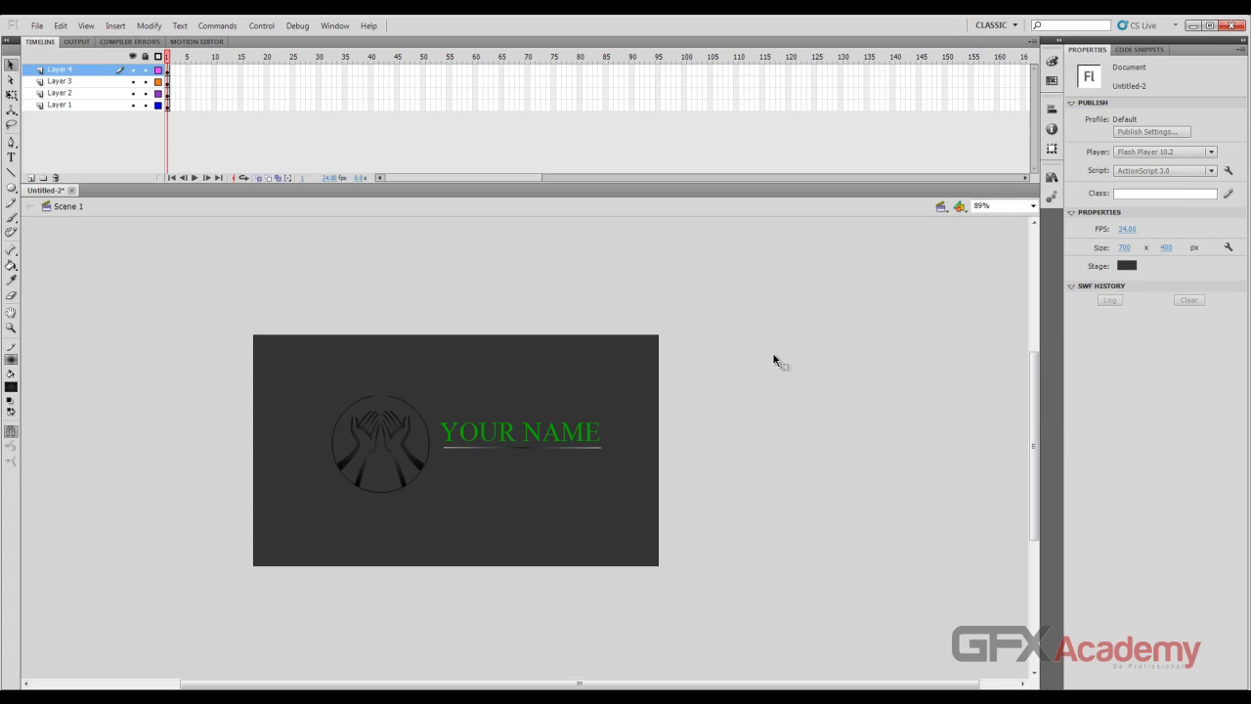
Set the alpha of the white color stop in the underline's stroke gradient to 0%.
{"action": "key", "text": "ctrl+equal"}
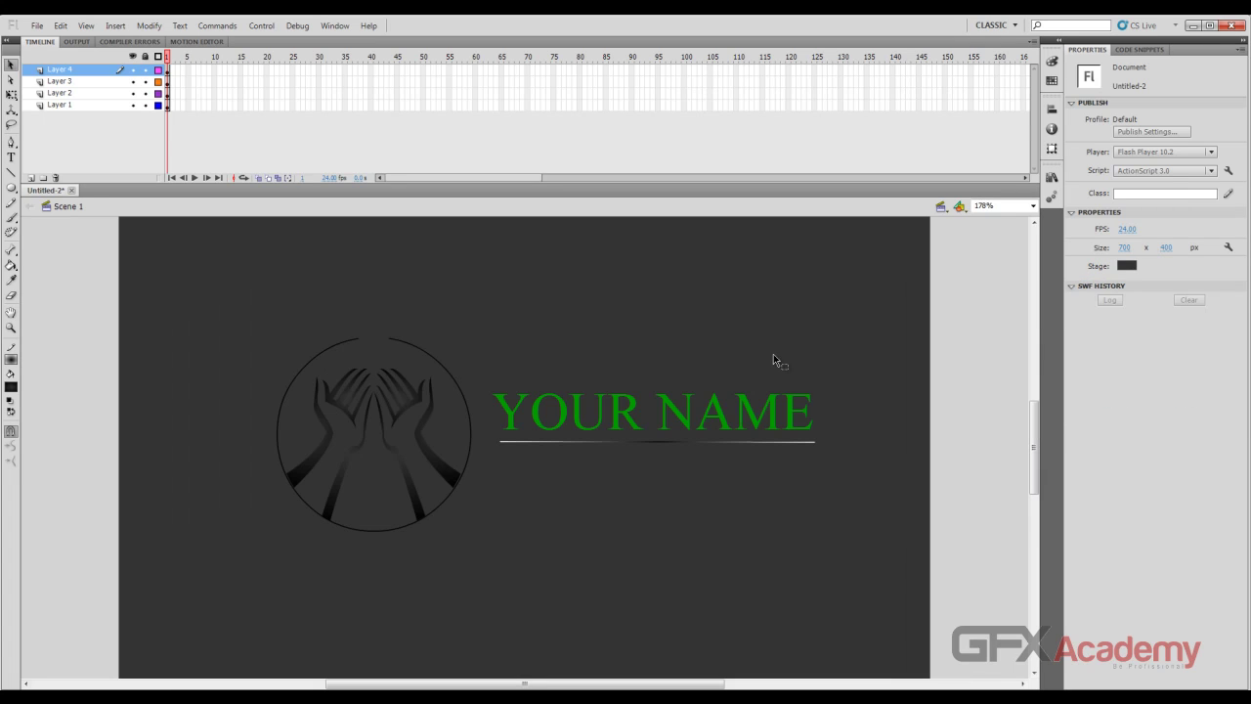
{"action": "left_click", "coordinate": [750, 442]}
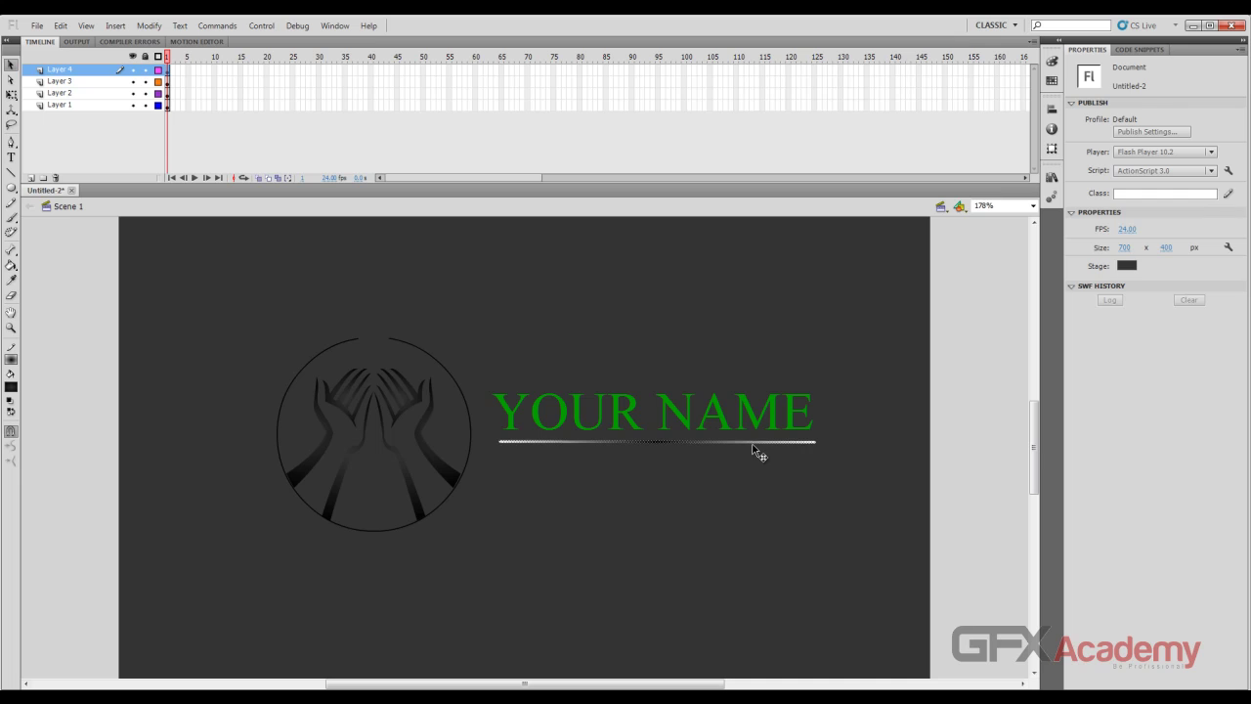
{"action": "left_click", "coordinate": [1052, 60]}
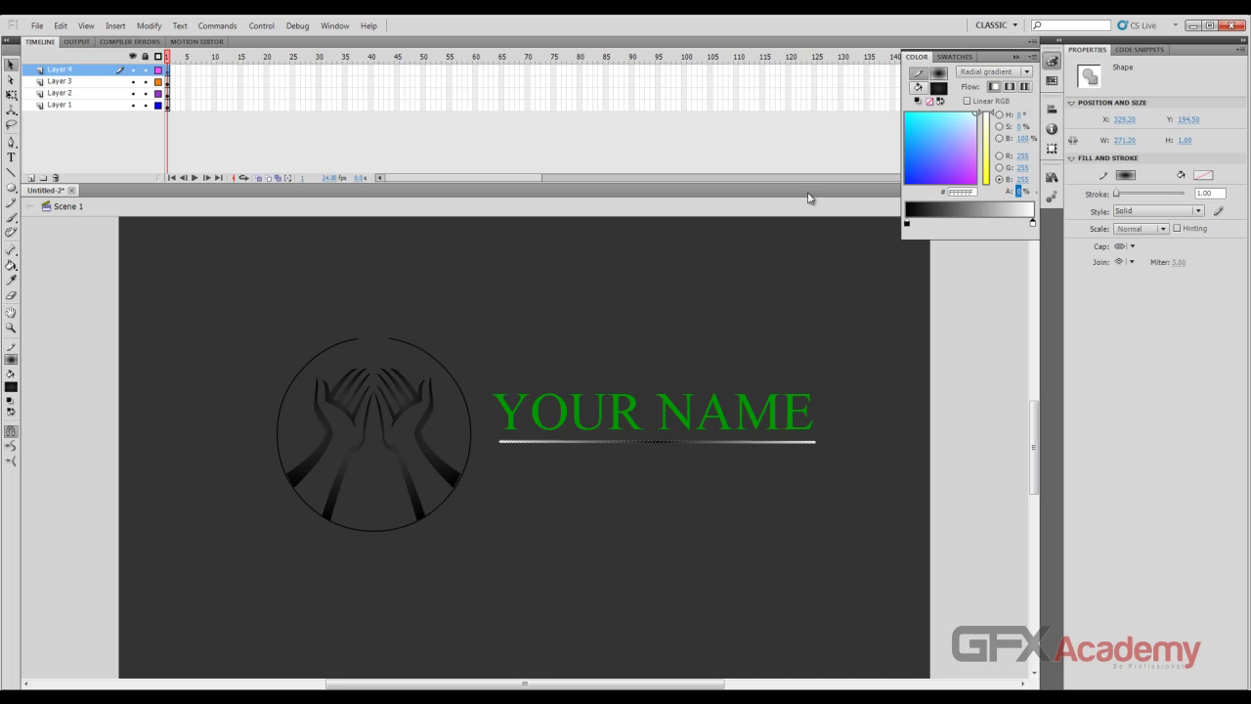
{"action": "left_click", "coordinate": [787, 293]}
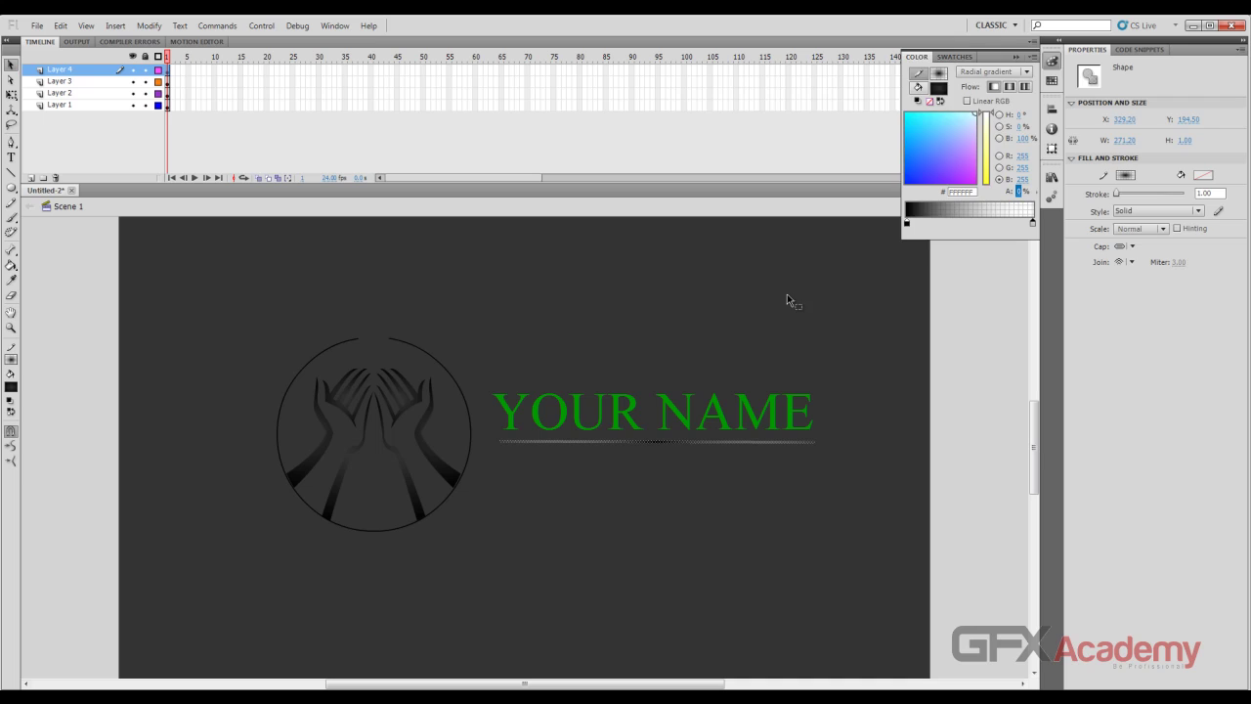
{"action": "left_click", "coordinate": [703, 441]}
{"action": "left_click", "coordinate": [926, 345]}
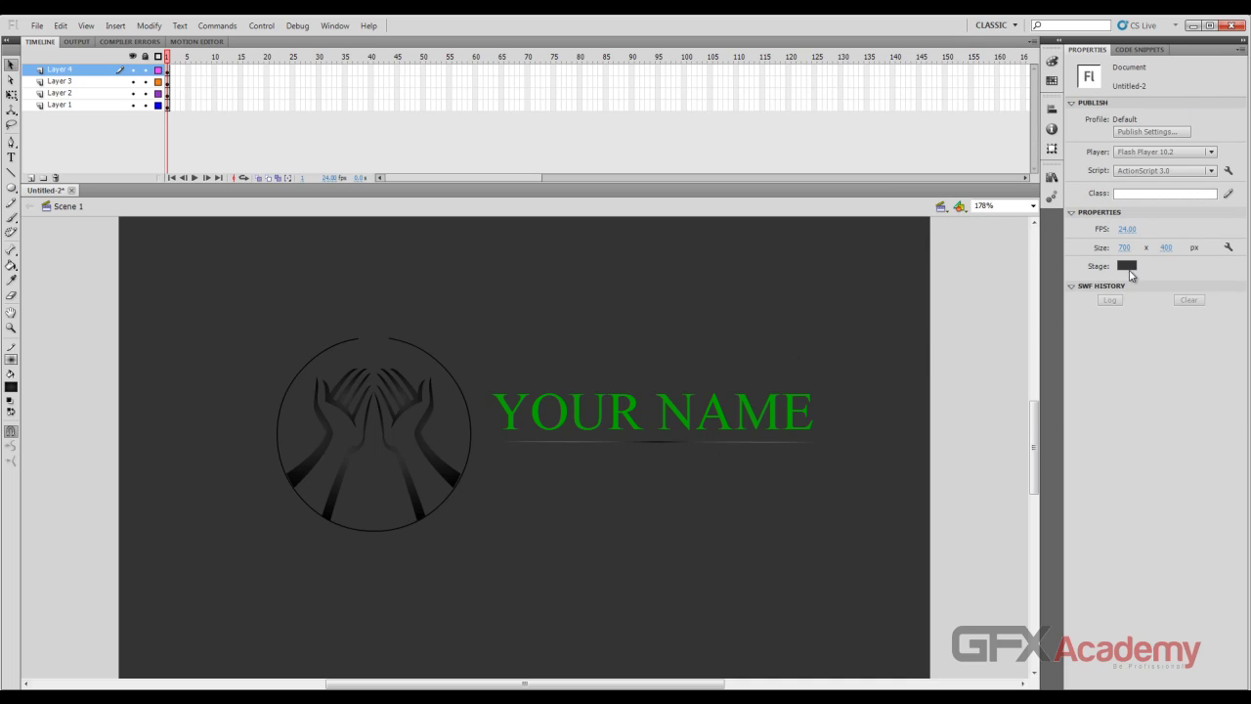
Set the stage color to white and check the underline's faded ends.
{"action": "left_click", "coordinate": [1127, 265]}
{"action": "left_click", "coordinate": [1059, 338]}
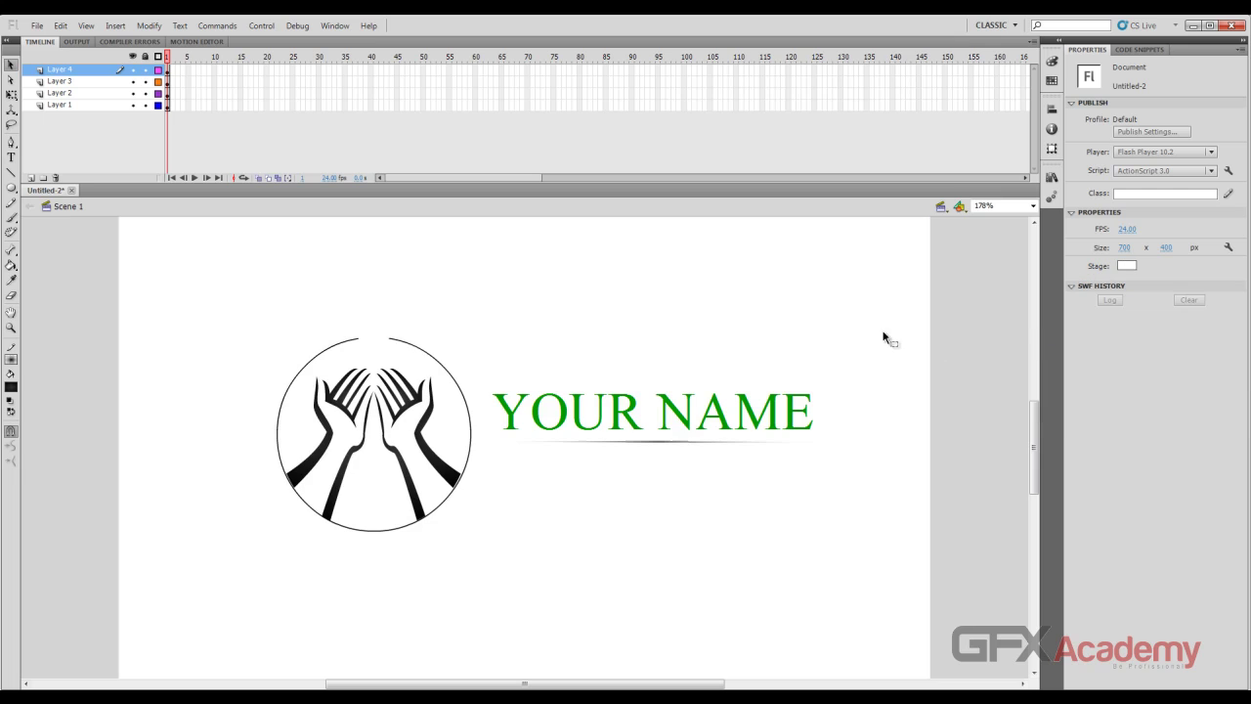
{"action": "left_click", "coordinate": [681, 445]}
{"action": "left_click", "coordinate": [759, 488]}
{"action": "left_click", "coordinate": [656, 448]}
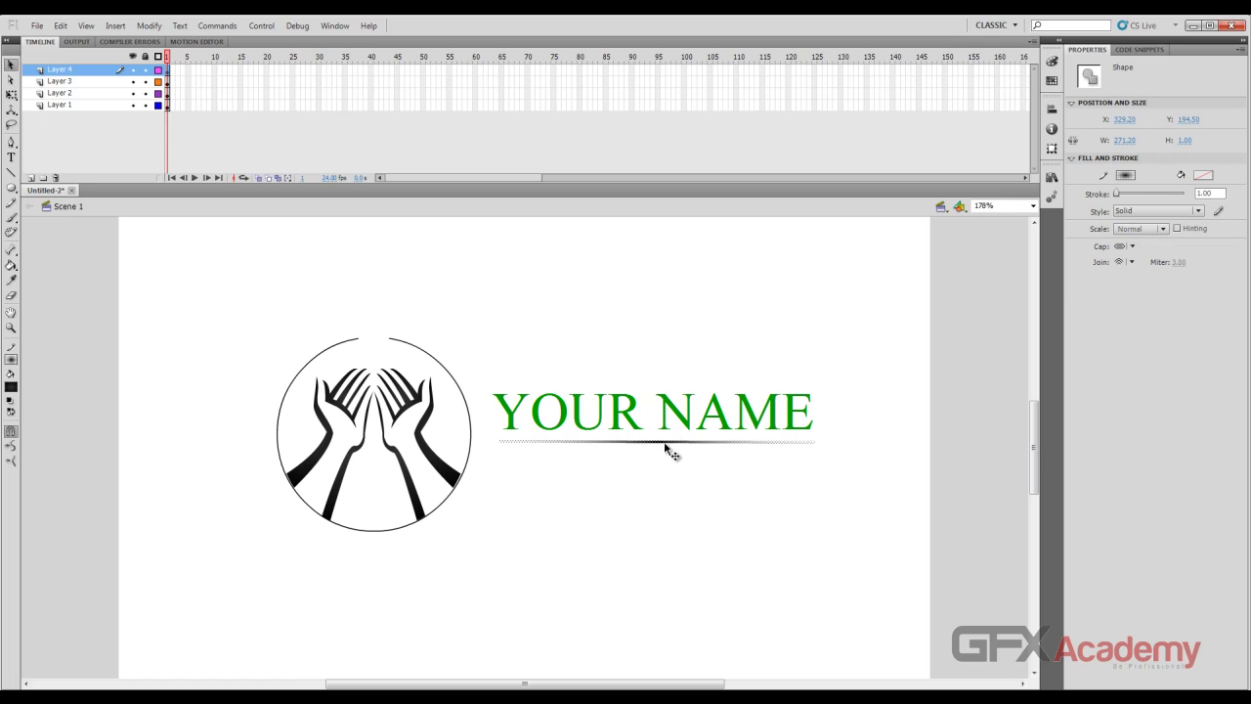
{"action": "left_click", "coordinate": [532, 456]}
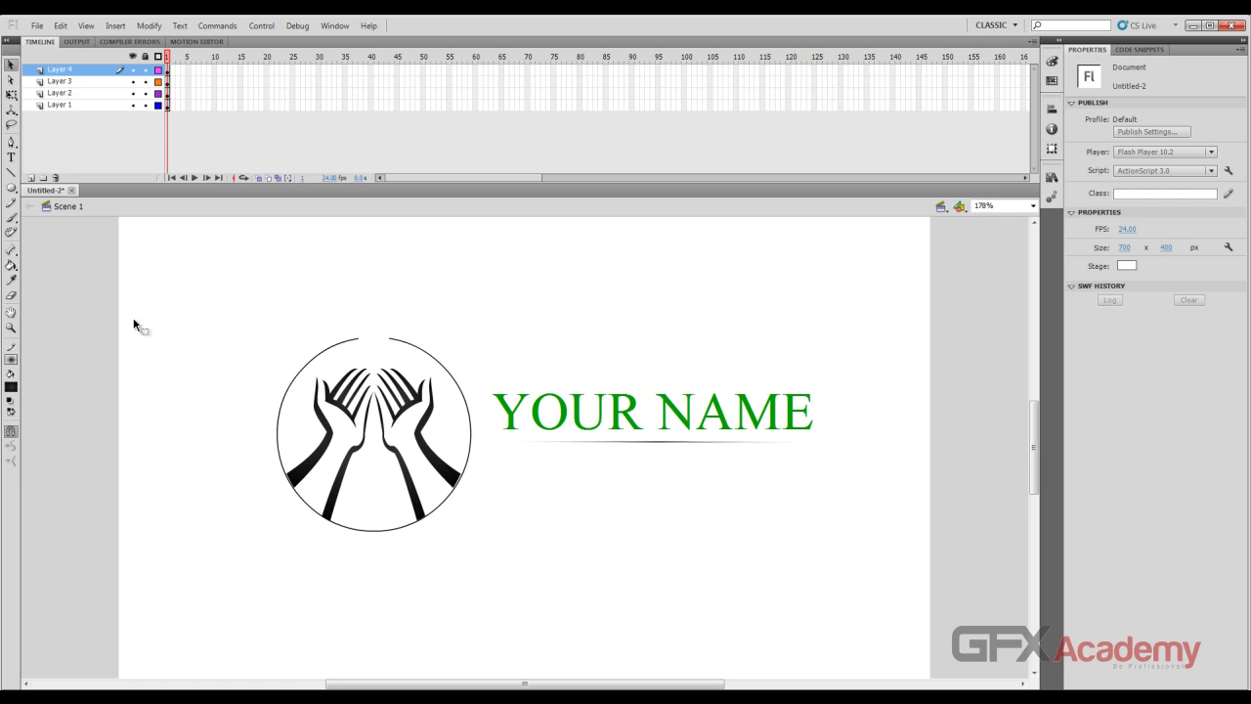
Add a new layer above the others and set the Text tool's font size to 20 pt.
{"action": "left_click", "coordinate": [12, 158]}
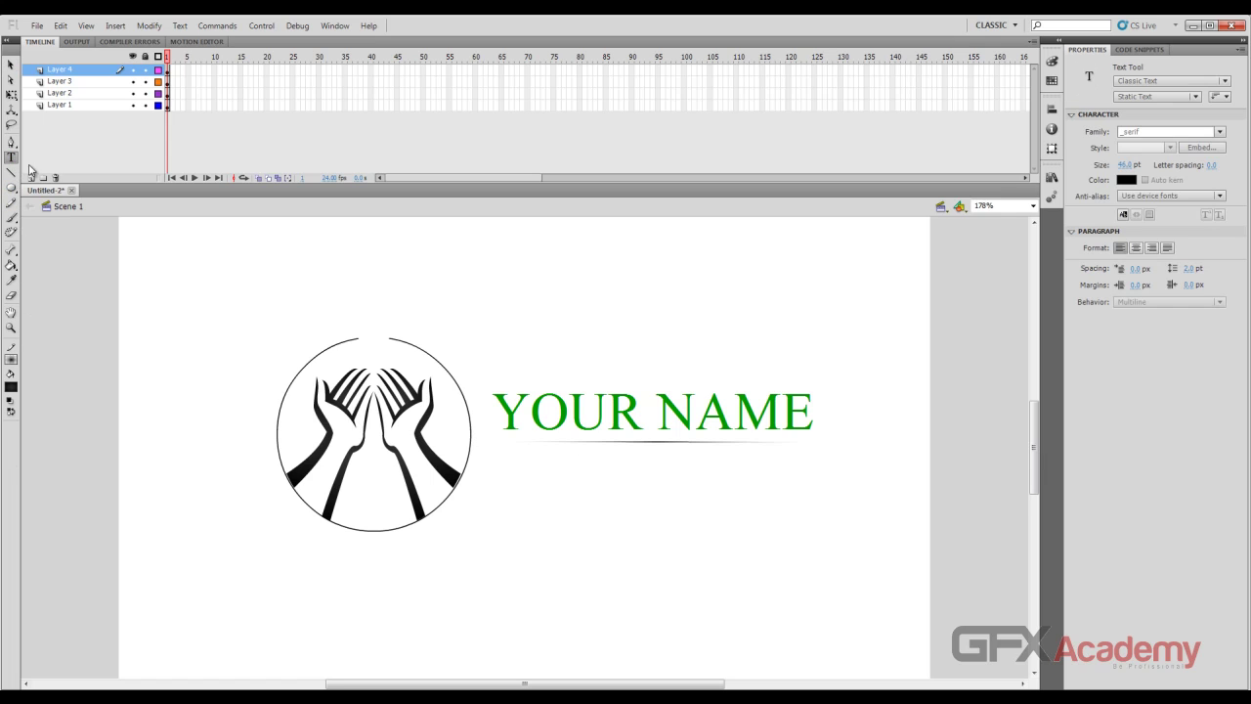
{"action": "left_click", "coordinate": [30, 178]}
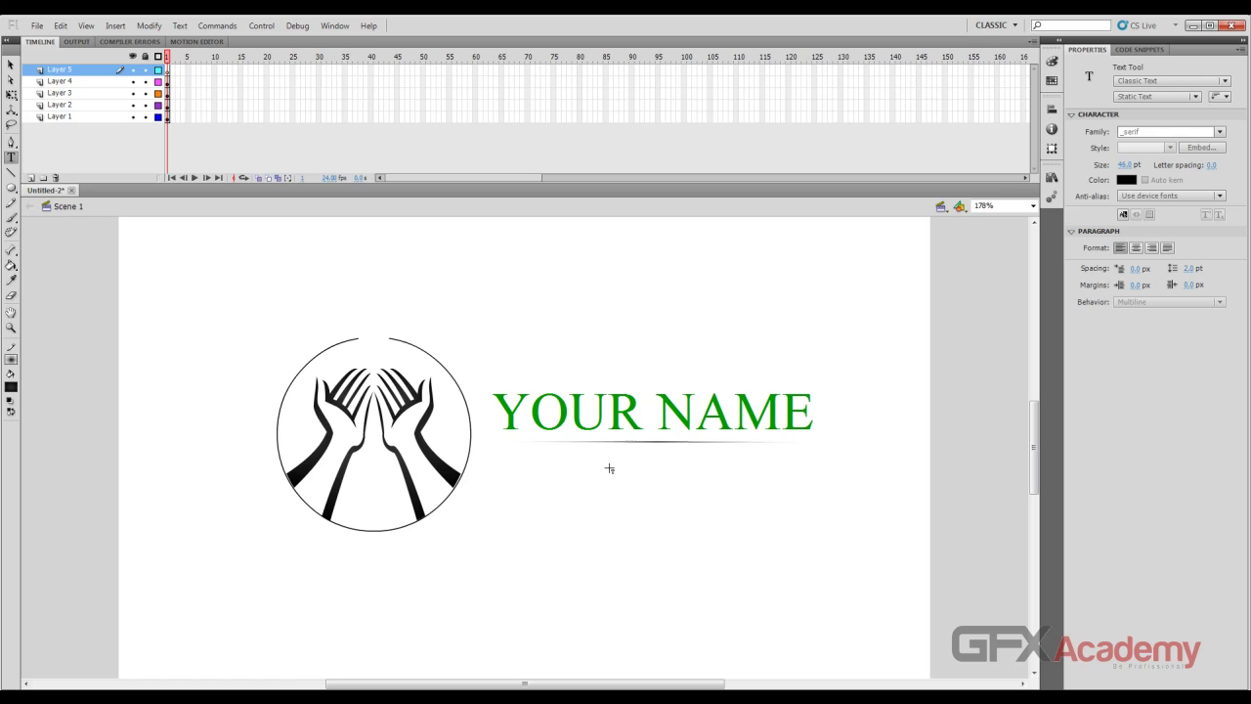
{"action": "left_click", "coordinate": [1127, 165]}
{"action": "type", "text": "20"}
{"action": "key", "text": "Return"}
Create the text SLOGAN centered below the underline and move it to about X 425, Y 199.
{"action": "left_click", "coordinate": [611, 467]}
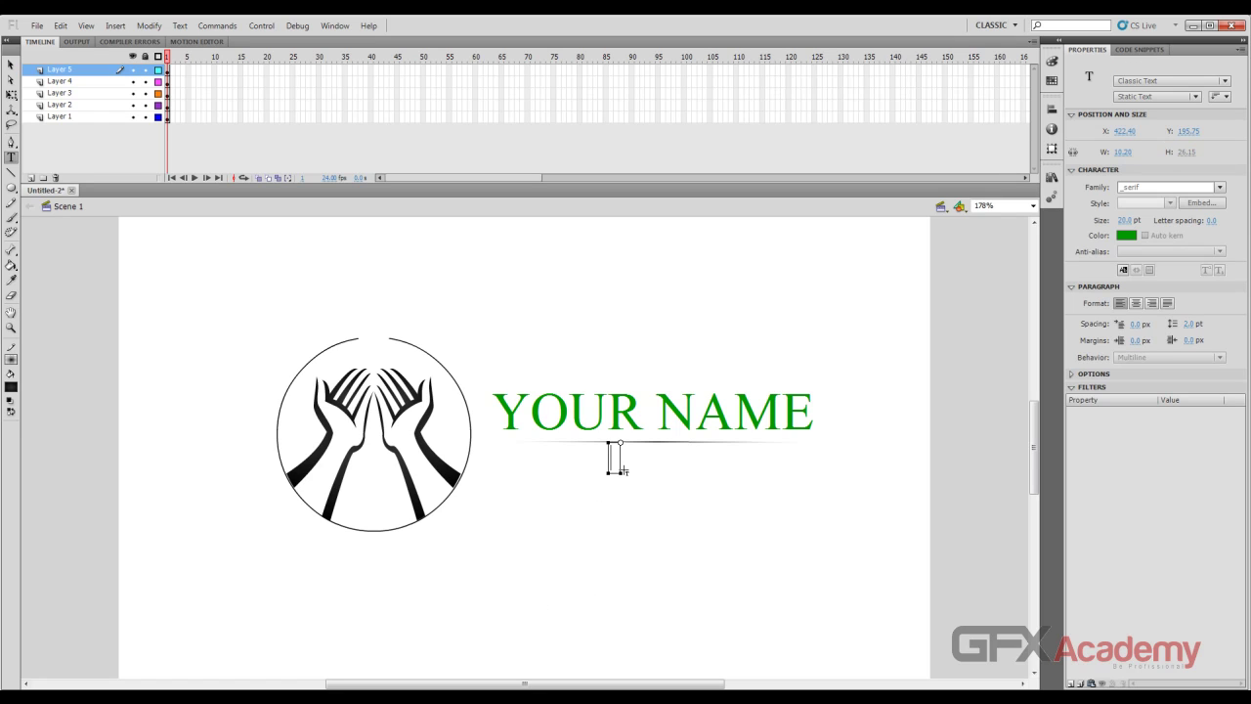
{"action": "type", "text": "SLOGAN"}
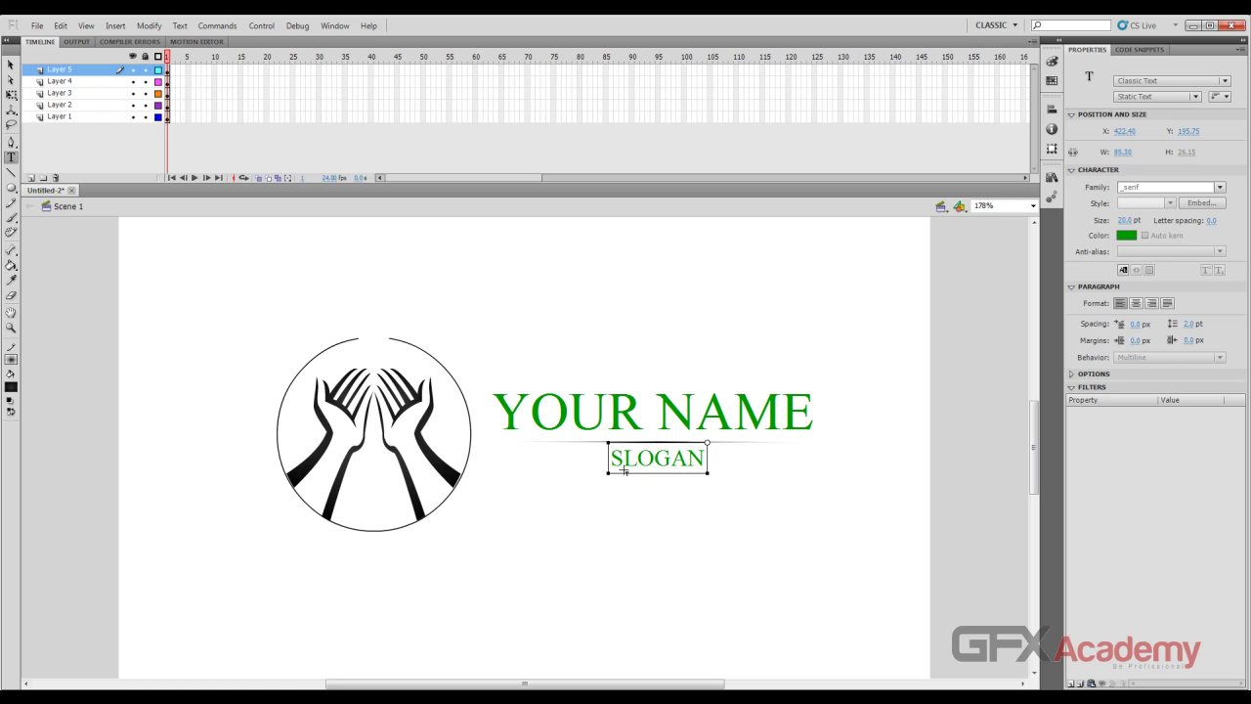
{"action": "left_click", "coordinate": [12, 62]}
{"action": "left_click_drag", "start_coordinate": [664, 462], "coordinate": [677, 469]}
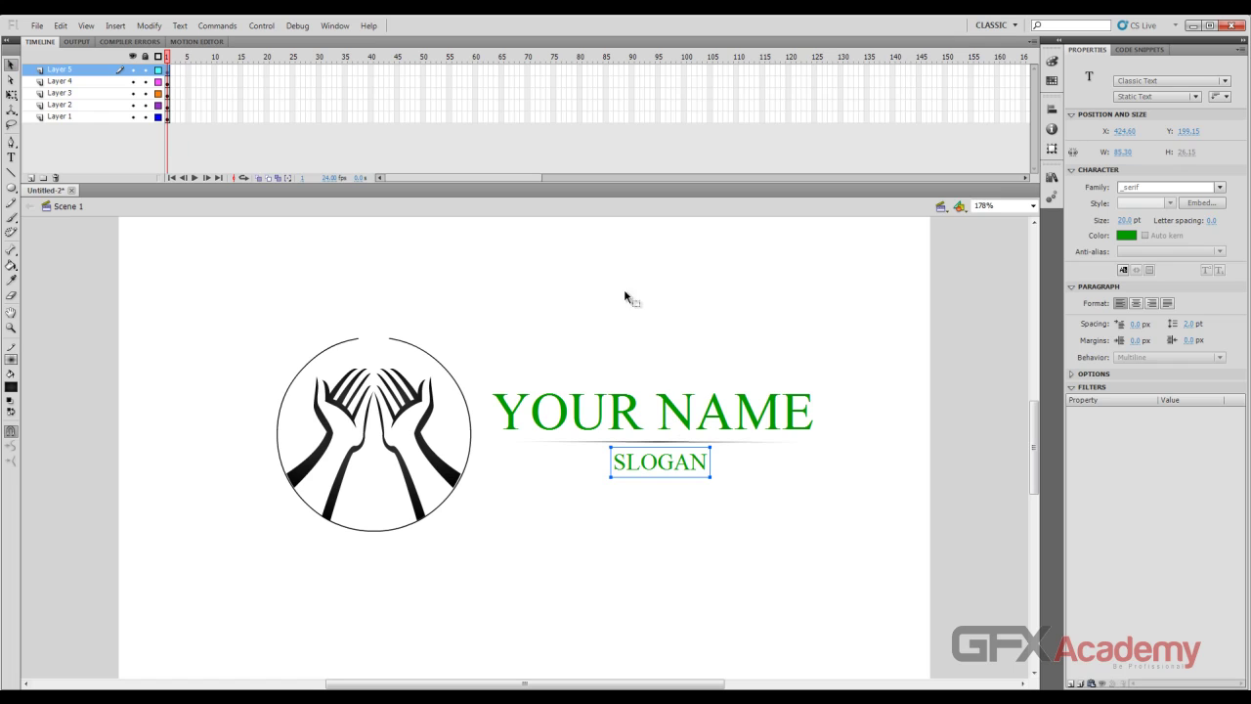
Align SLOGAN and YOUR NAME to each other by their horizontal centers, without using the stage as reference.
{"action": "left_click", "coordinate": [672, 412], "text": "shift"}
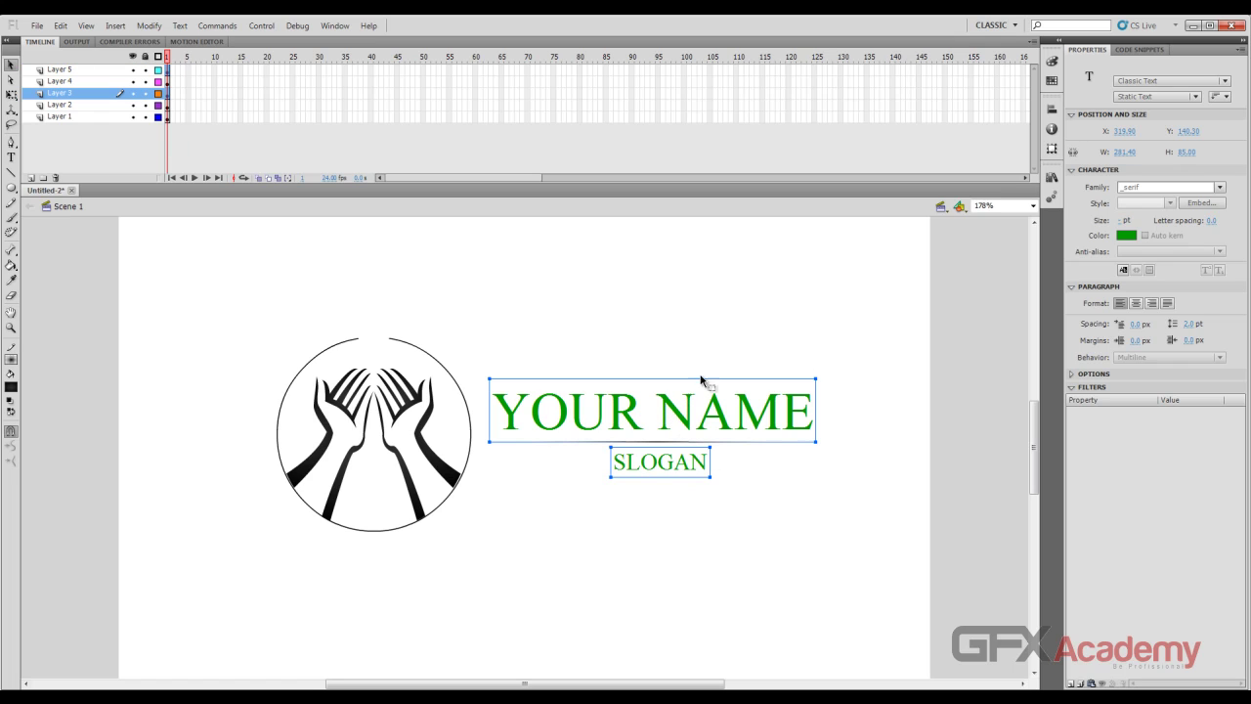
{"action": "left_click", "coordinate": [1052, 110]}
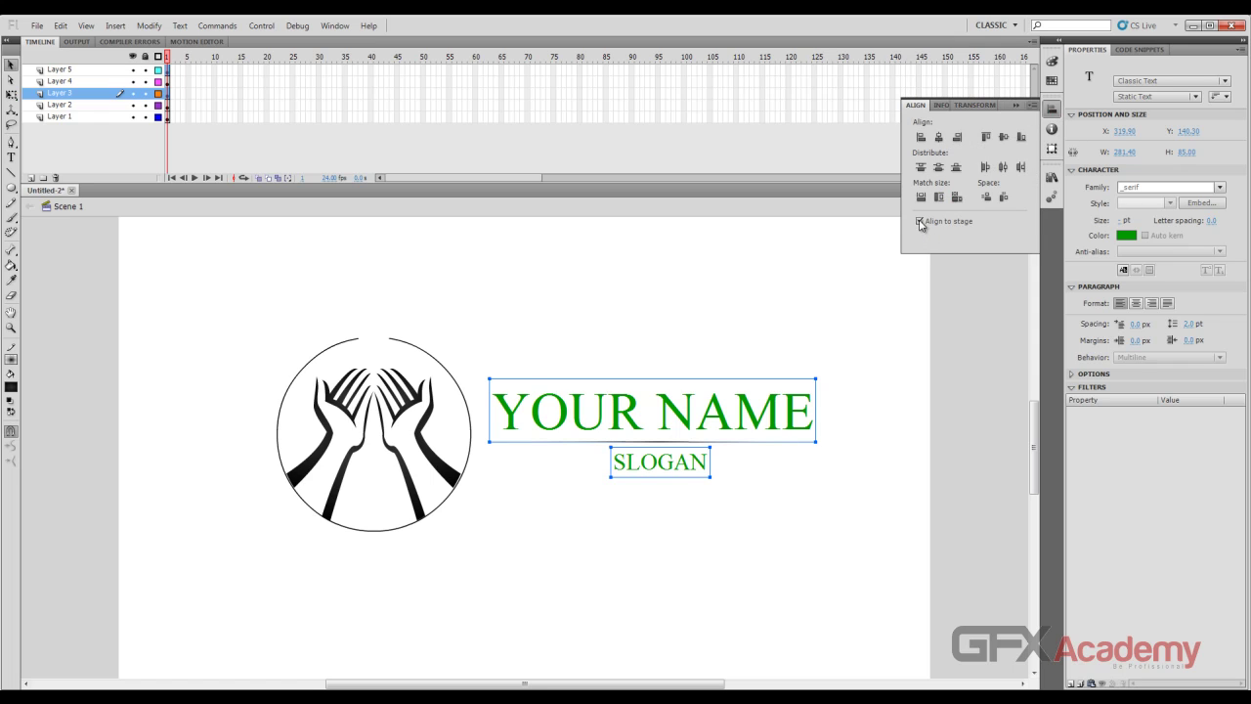
{"action": "left_click", "coordinate": [938, 137]}
{"action": "left_click", "coordinate": [589, 262]}
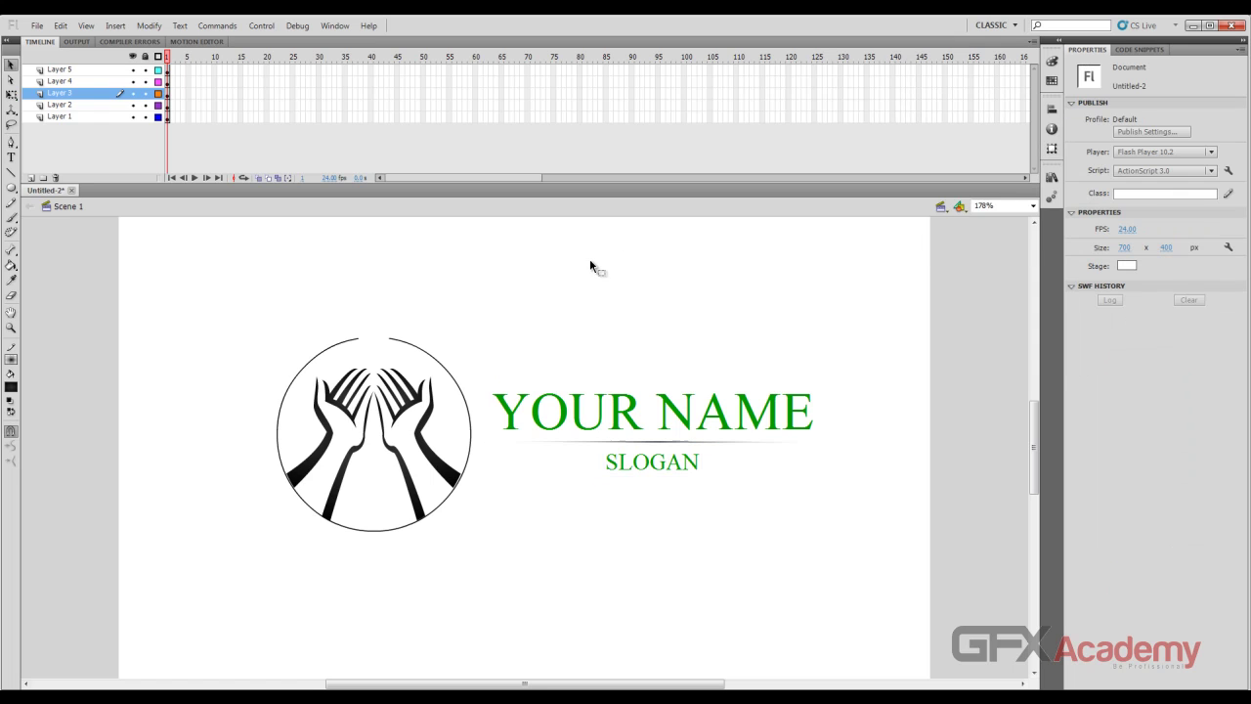
Change the color of the SLOGAN text to red.
{"action": "left_click", "coordinate": [678, 464]}
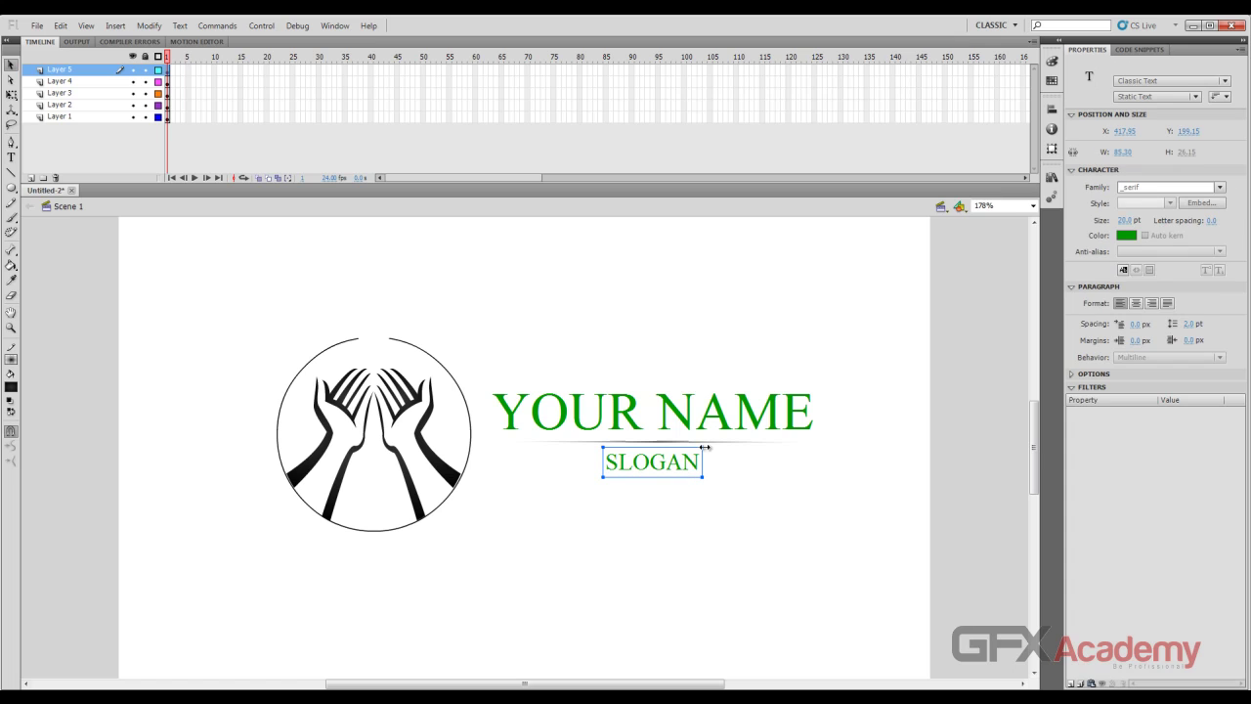
{"action": "left_click", "coordinate": [1125, 235]}
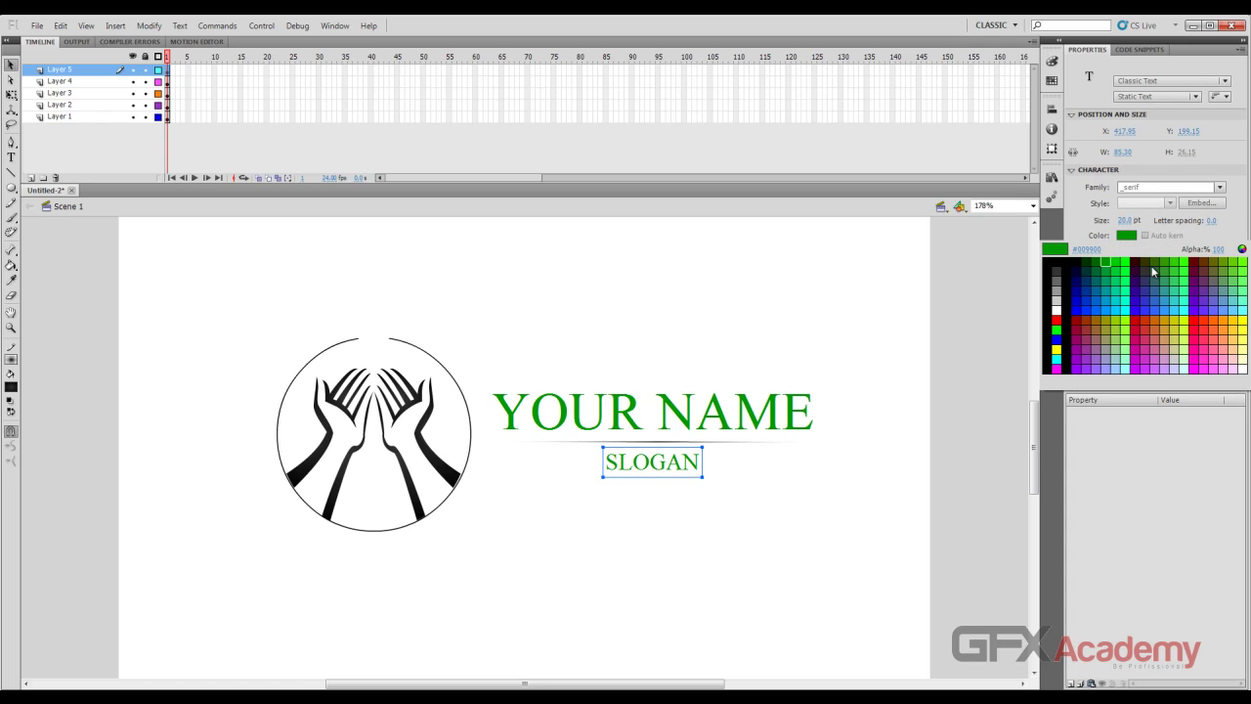
{"action": "left_click", "coordinate": [1196, 321]}
{"action": "left_click", "coordinate": [734, 275]}
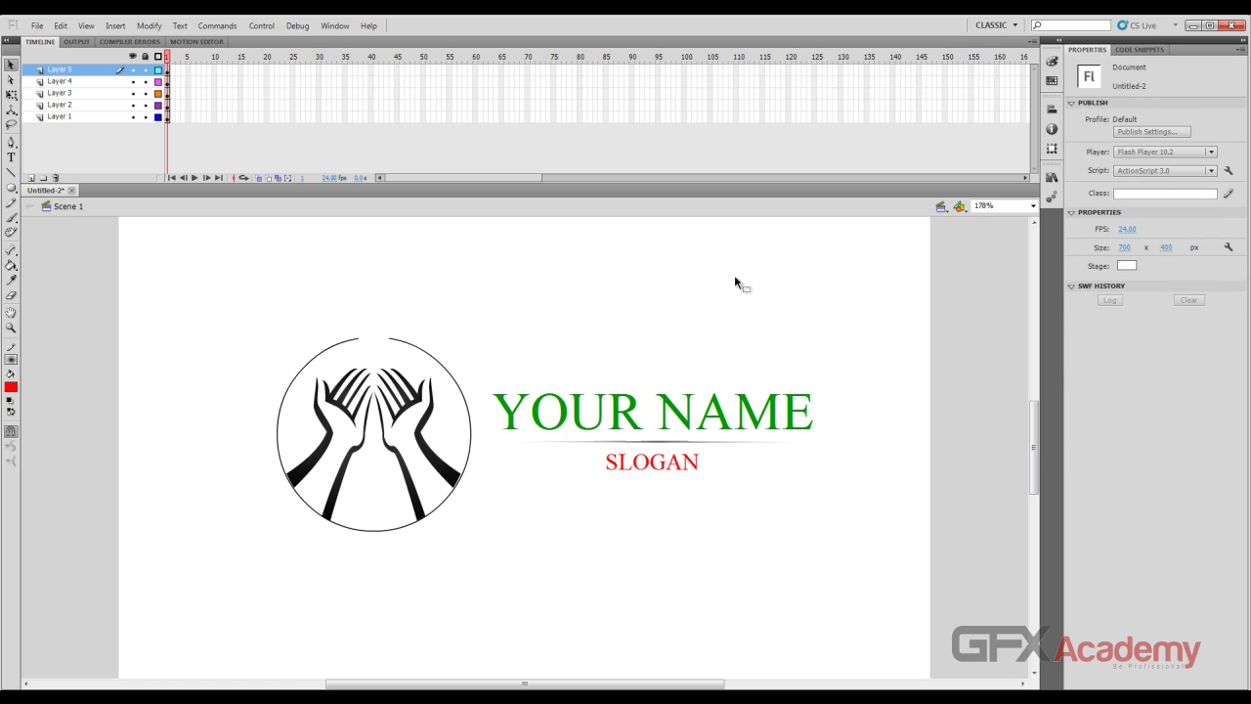
Set the stroke height of the open circle outline around the hands to 3.
{"action": "left_click", "coordinate": [405, 344]}
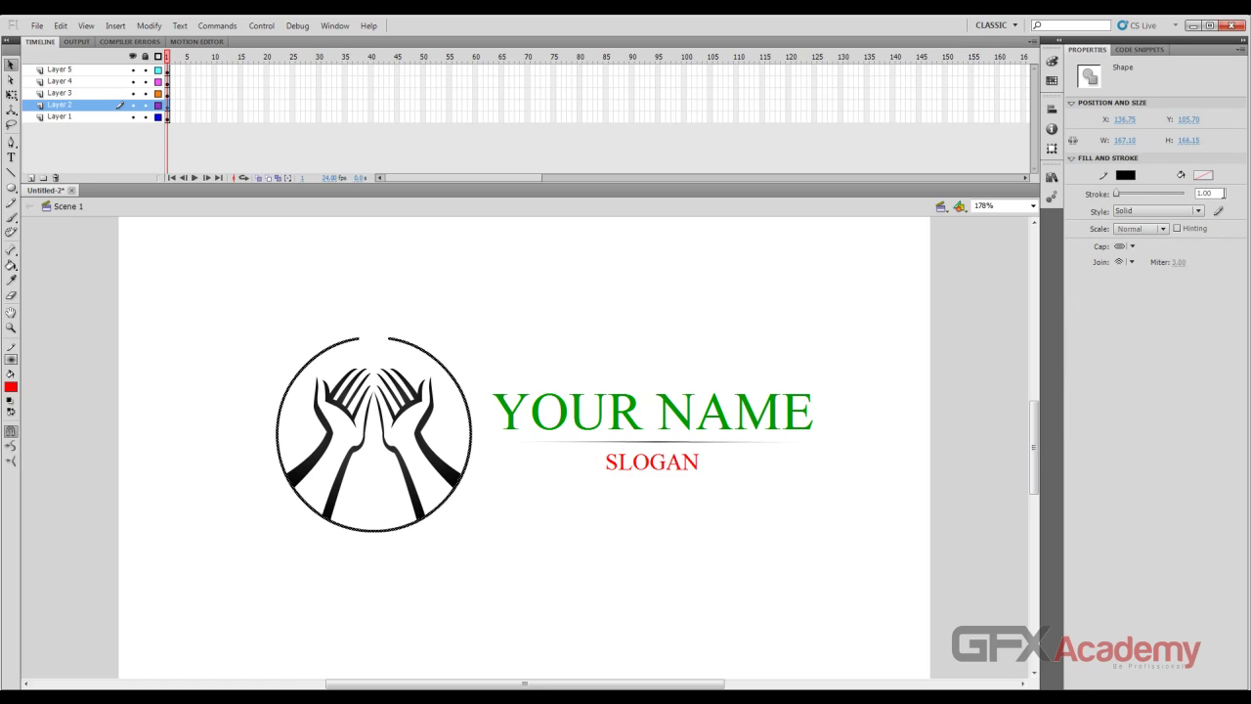
{"action": "left_click", "coordinate": [1223, 193]}
{"action": "key", "text": "Return"}
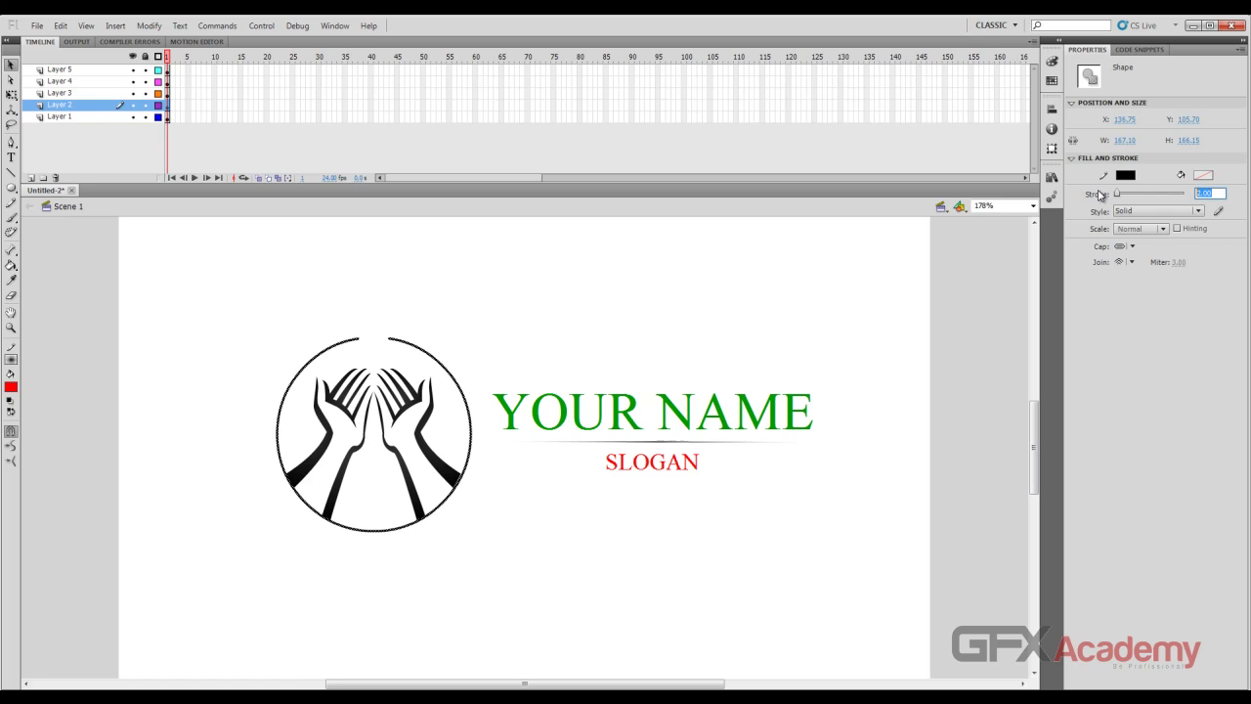
{"action": "type", "text": "3"}
{"action": "key", "text": "Return"}
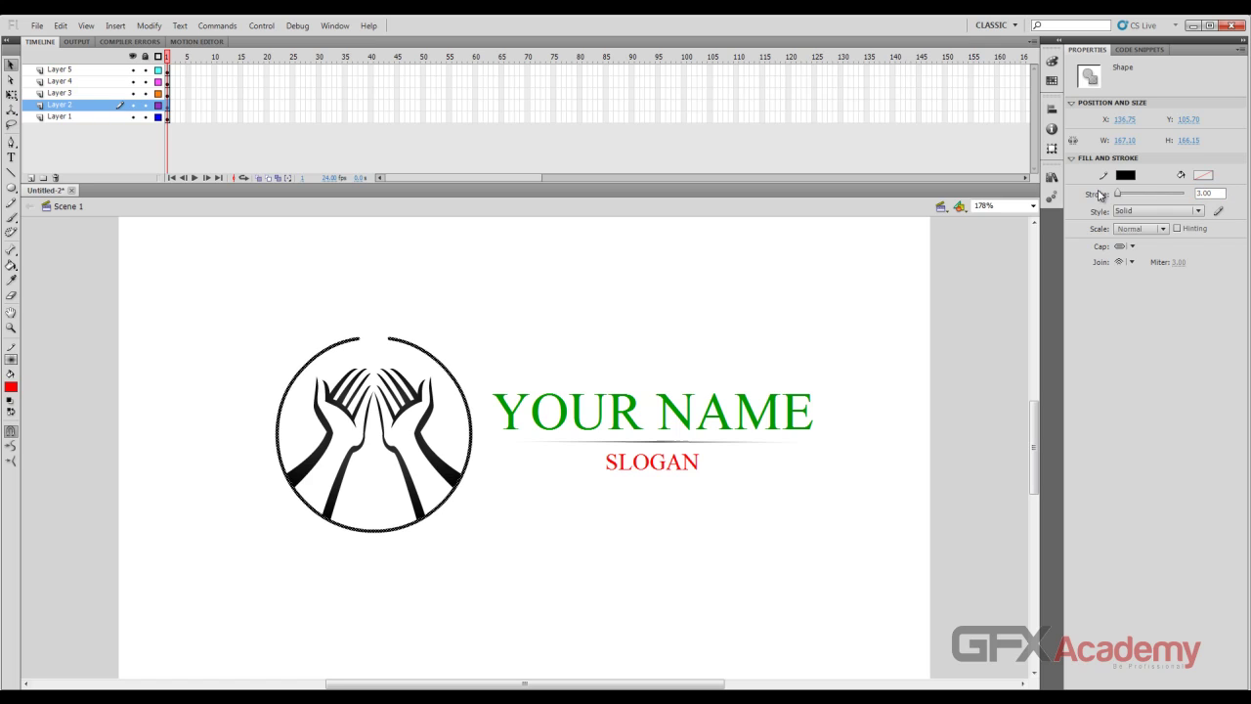
{"action": "left_click", "coordinate": [682, 290]}
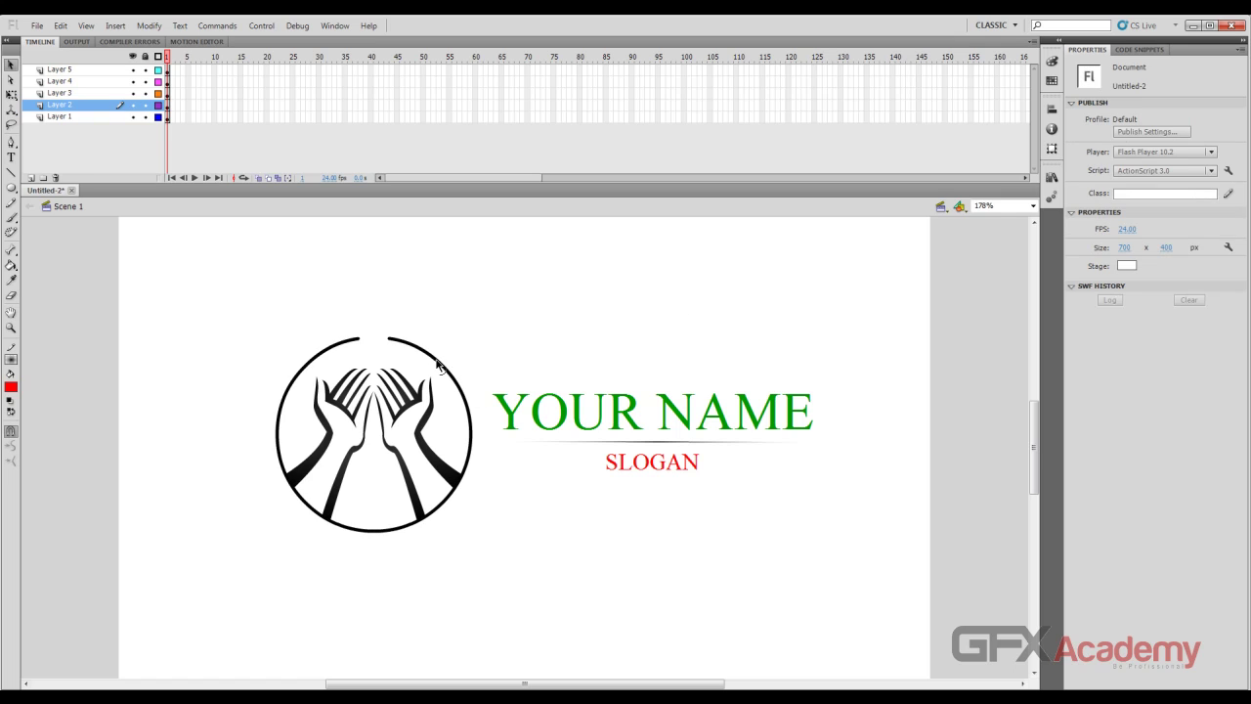
Thicken the open circle outline to a stroke height of 4.
{"action": "left_click", "coordinate": [439, 366]}
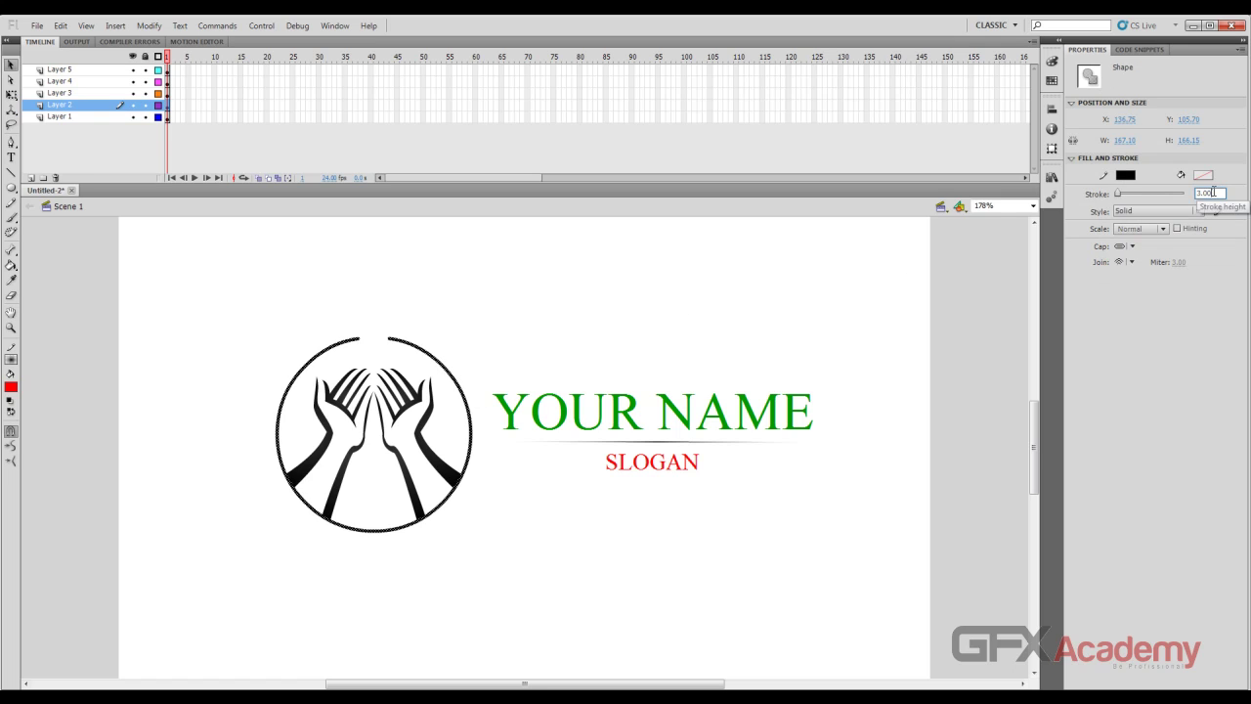
{"action": "type", "text": "4"}
{"action": "key", "text": "Return"}
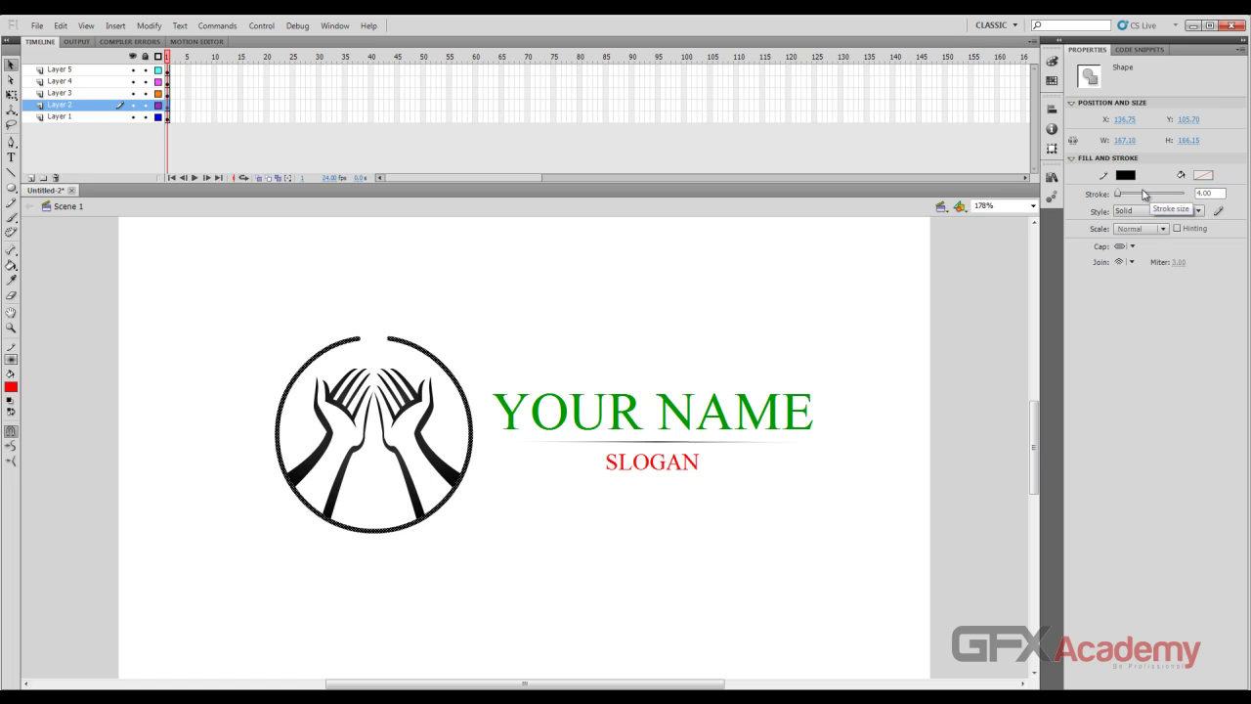
{"action": "left_click", "coordinate": [625, 289]}
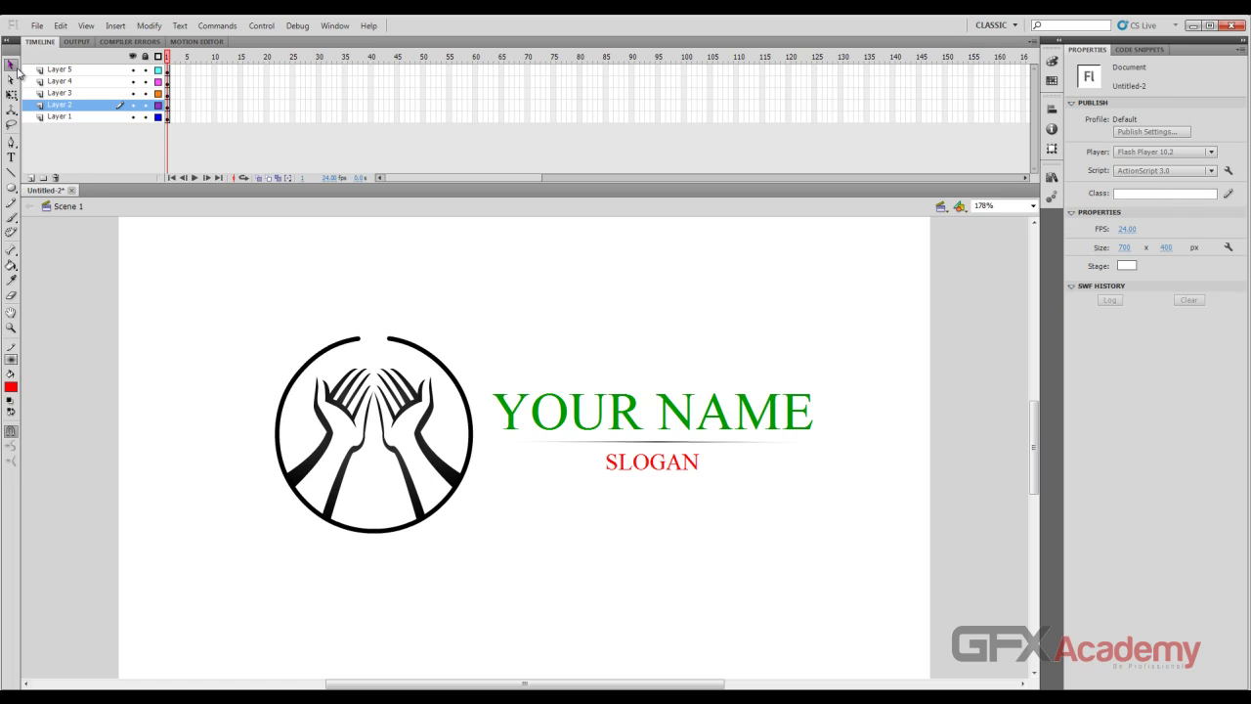
Align YOUR NAME, the underline and SLOGAN by their horizontal centers, and preview the logo as a test movie.
{"action": "left_click_drag", "start_coordinate": [876, 348], "coordinate": [484, 502]}
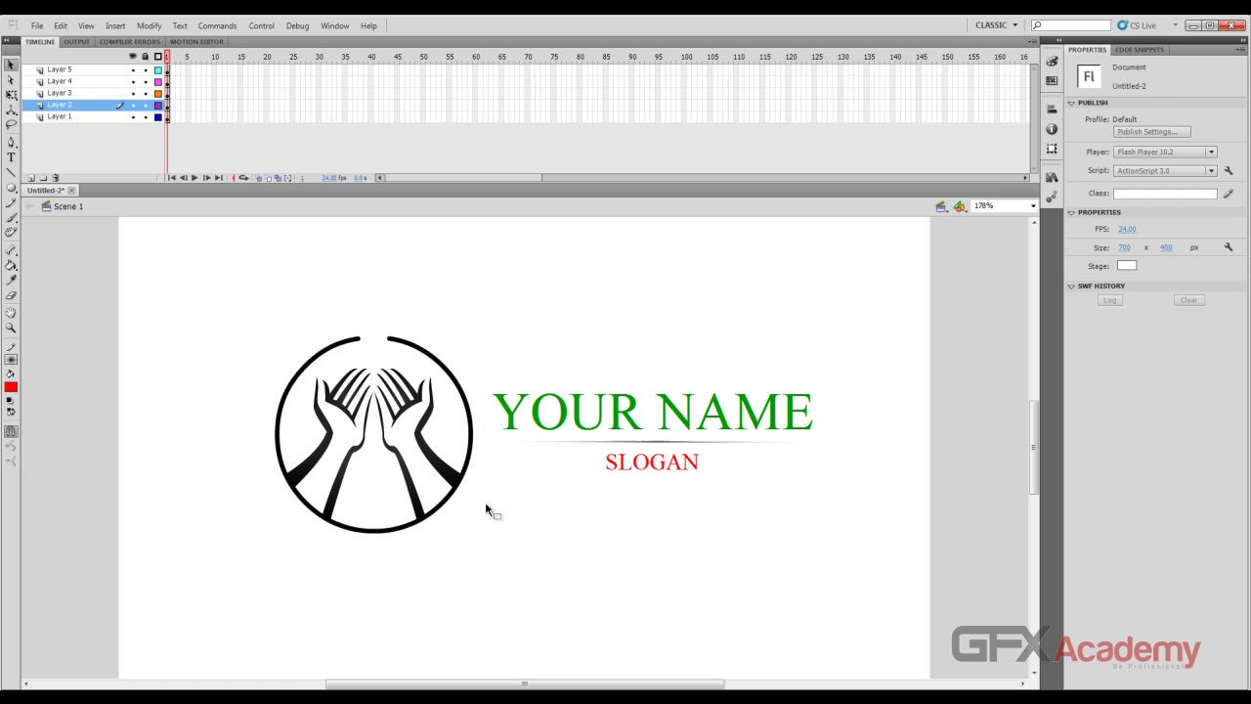
{"action": "left_click", "coordinate": [1052, 61]}
{"action": "left_click", "coordinate": [1052, 111]}
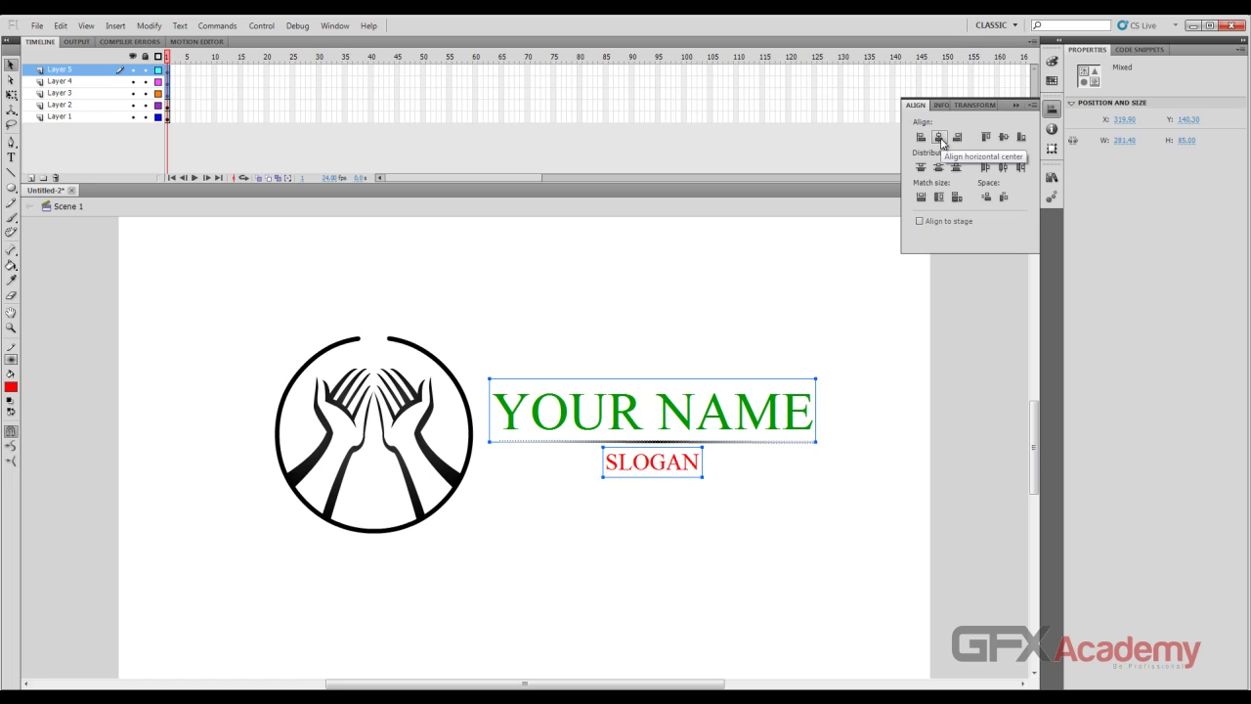
{"action": "left_click", "coordinate": [941, 142]}
{"action": "left_click", "coordinate": [568, 277]}
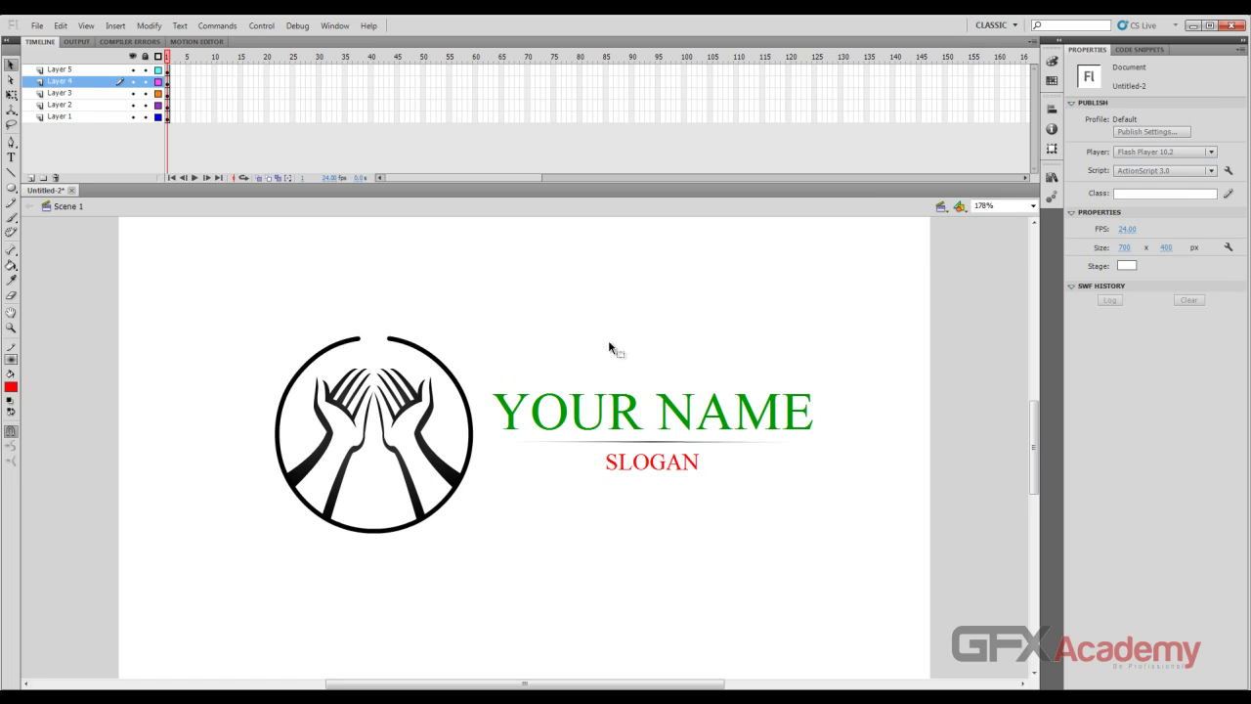
{"action": "key", "text": "ctrl+Return"}
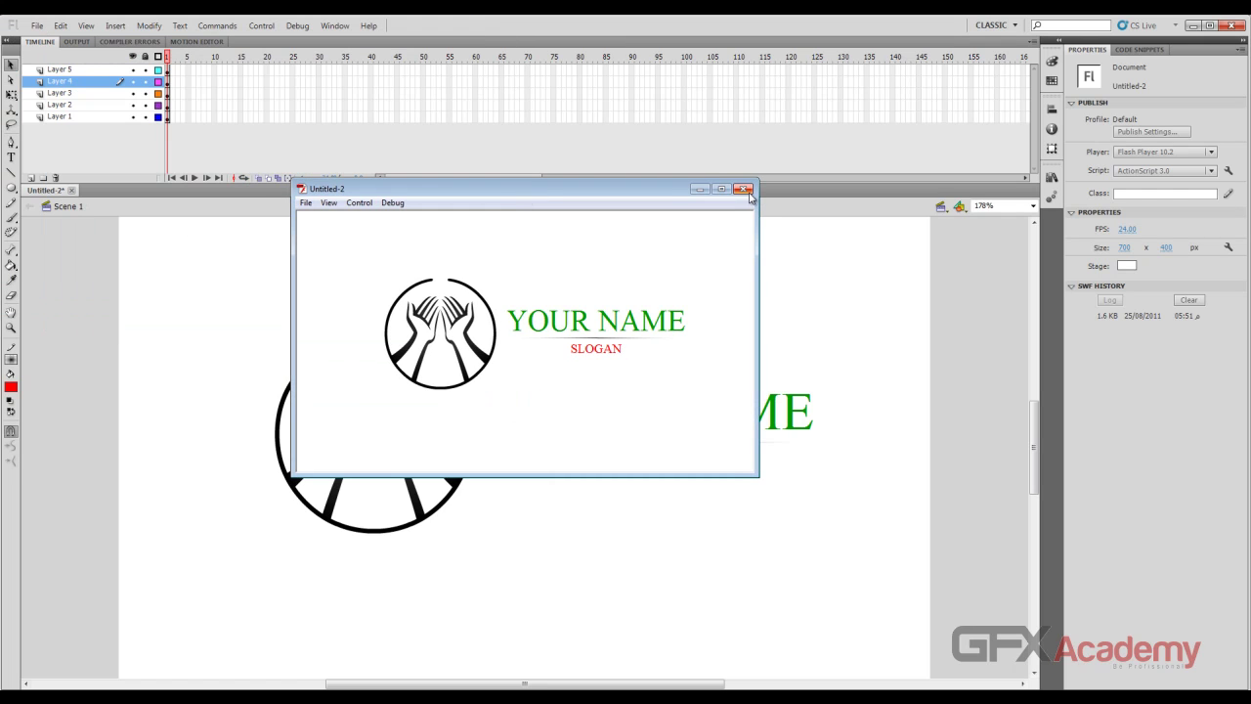
{"action": "left_click", "coordinate": [748, 193]}
Rotate the open circle outline 90° clockwise with Free Transform so its gap faces the text.
{"action": "left_click", "coordinate": [441, 367]}
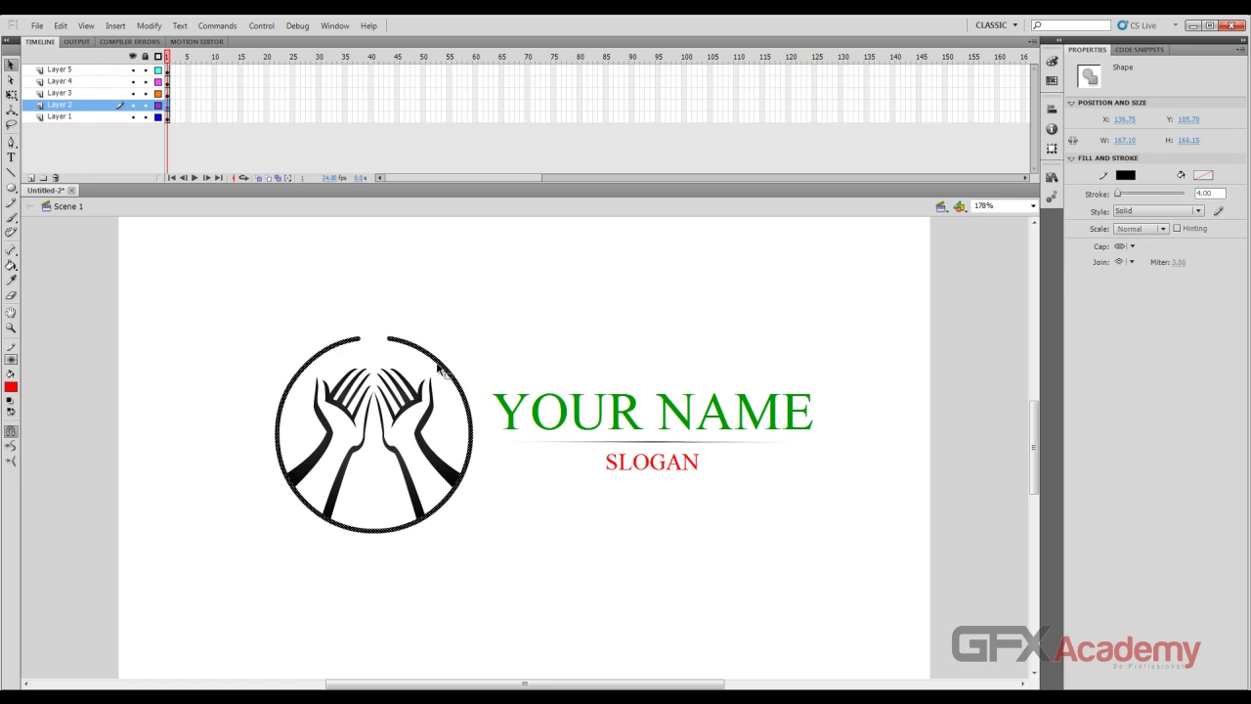
{"action": "key", "text": "q"}
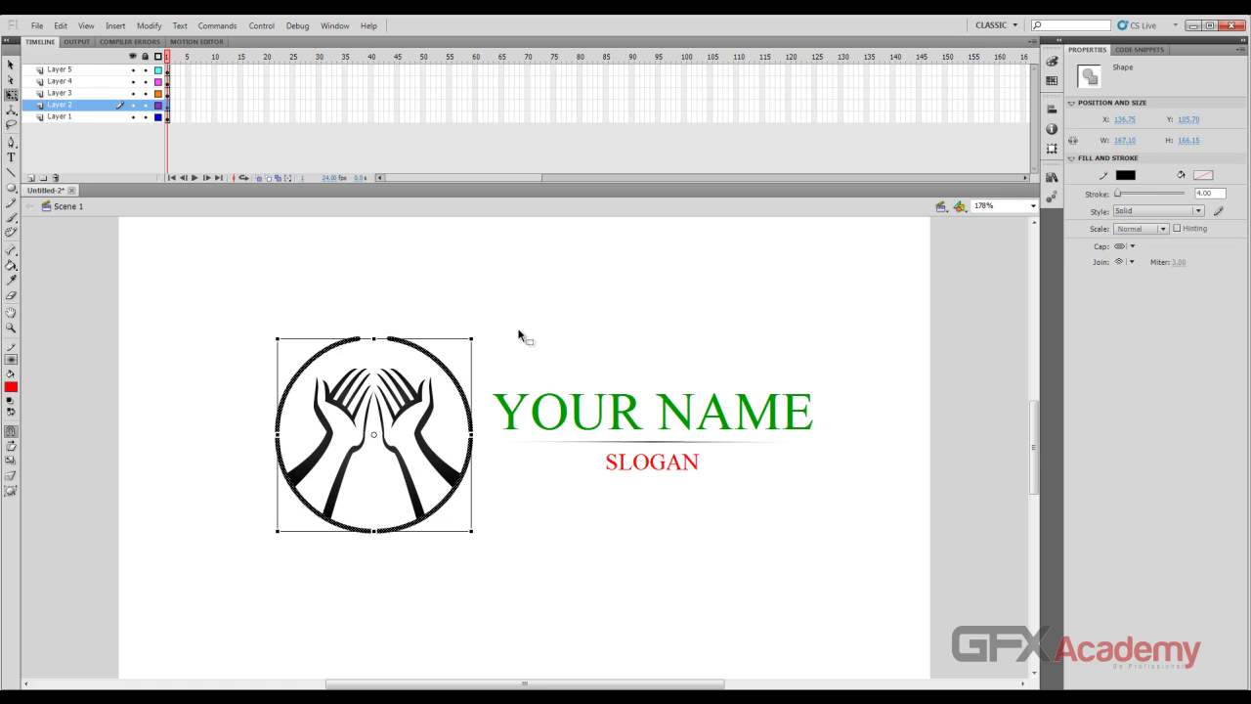
{"action": "left_click_drag", "start_coordinate": [483, 332], "coordinate": [496, 538]}
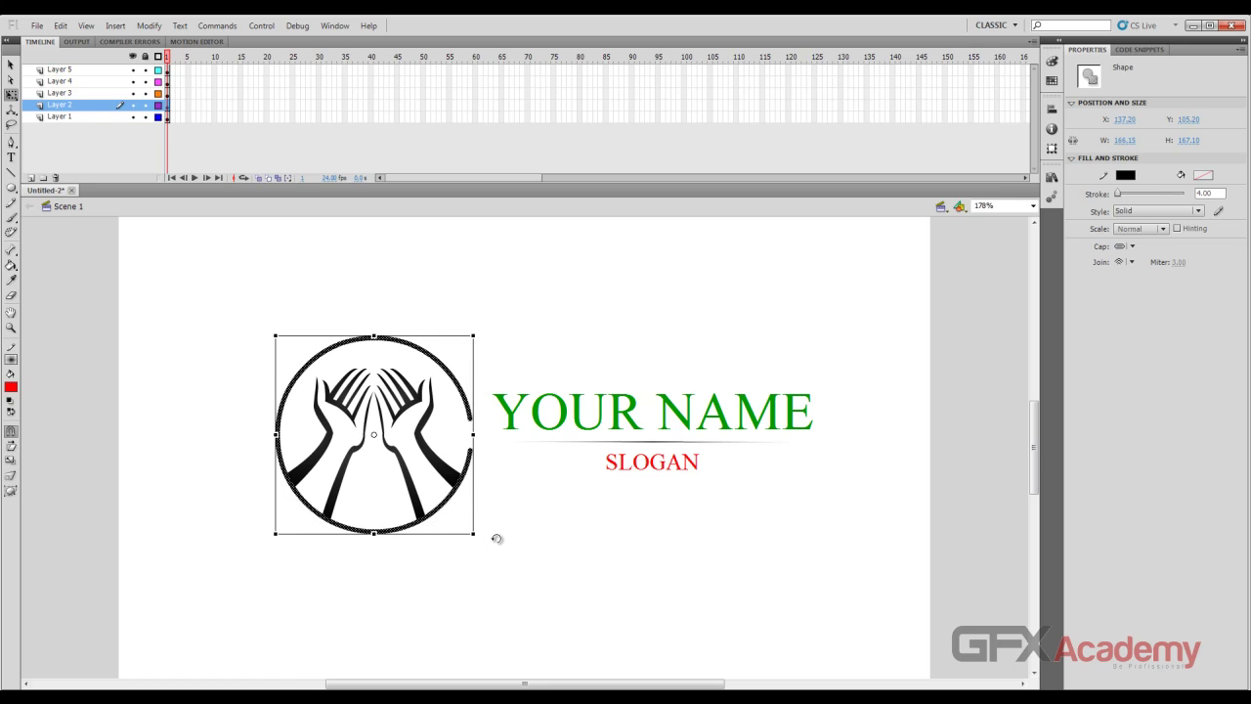
{"action": "left_click", "coordinate": [547, 322]}
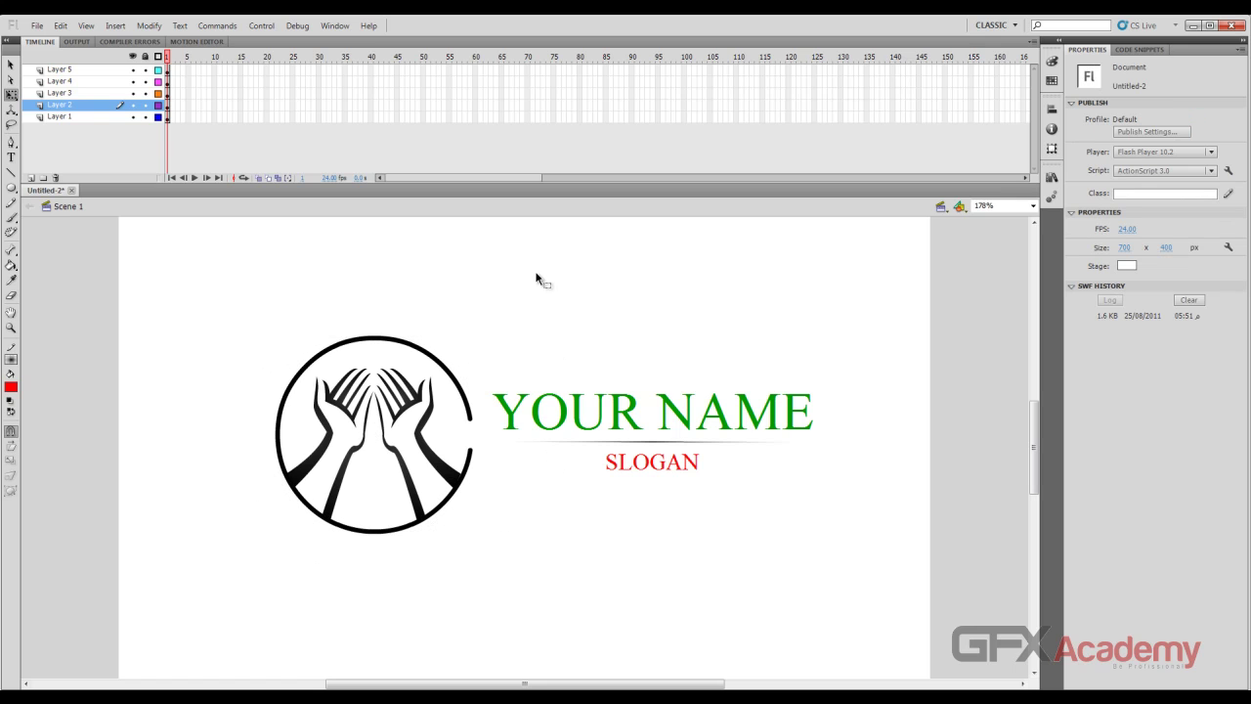
Move YOUR NAME, the underline and SLOGAN together to about X 286, Y 135 so the underline reaches into the circle's gap.
{"action": "left_click", "coordinate": [11, 64]}
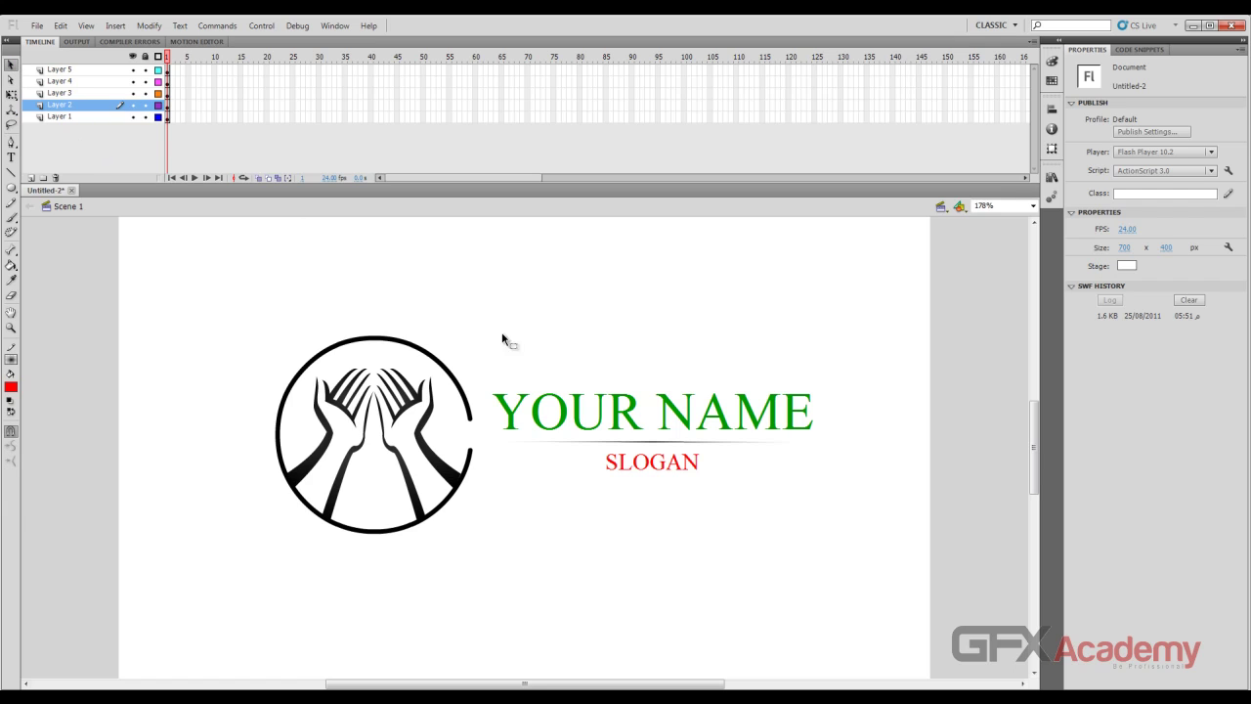
{"action": "left_click", "coordinate": [626, 414]}
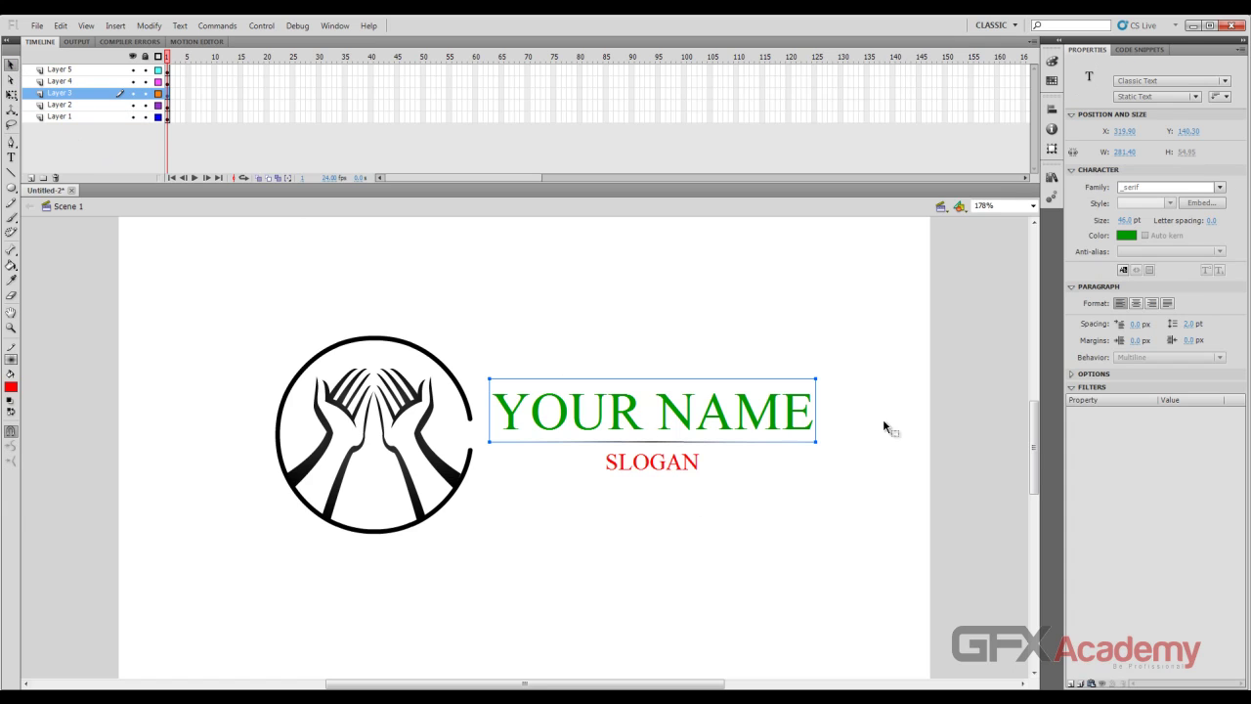
{"action": "left_click_drag", "start_coordinate": [882, 317], "coordinate": [483, 522]}
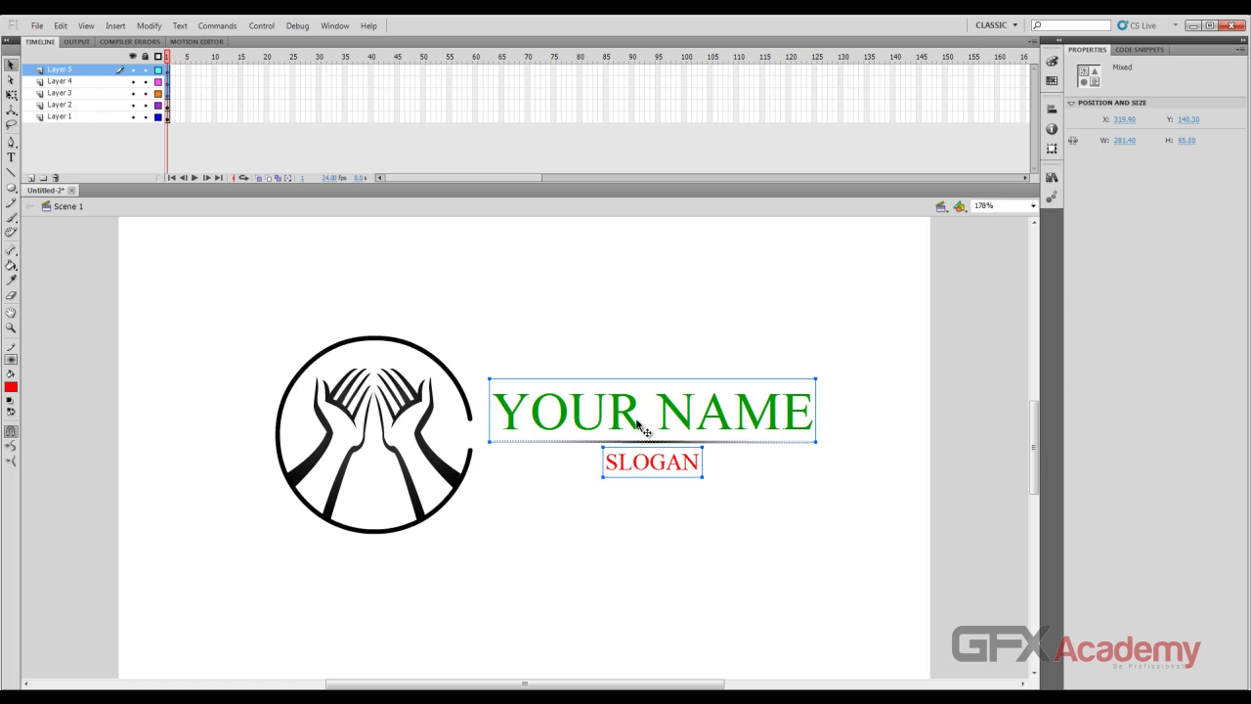
{"action": "left_click_drag", "start_coordinate": [637, 421], "coordinate": [604, 403]}
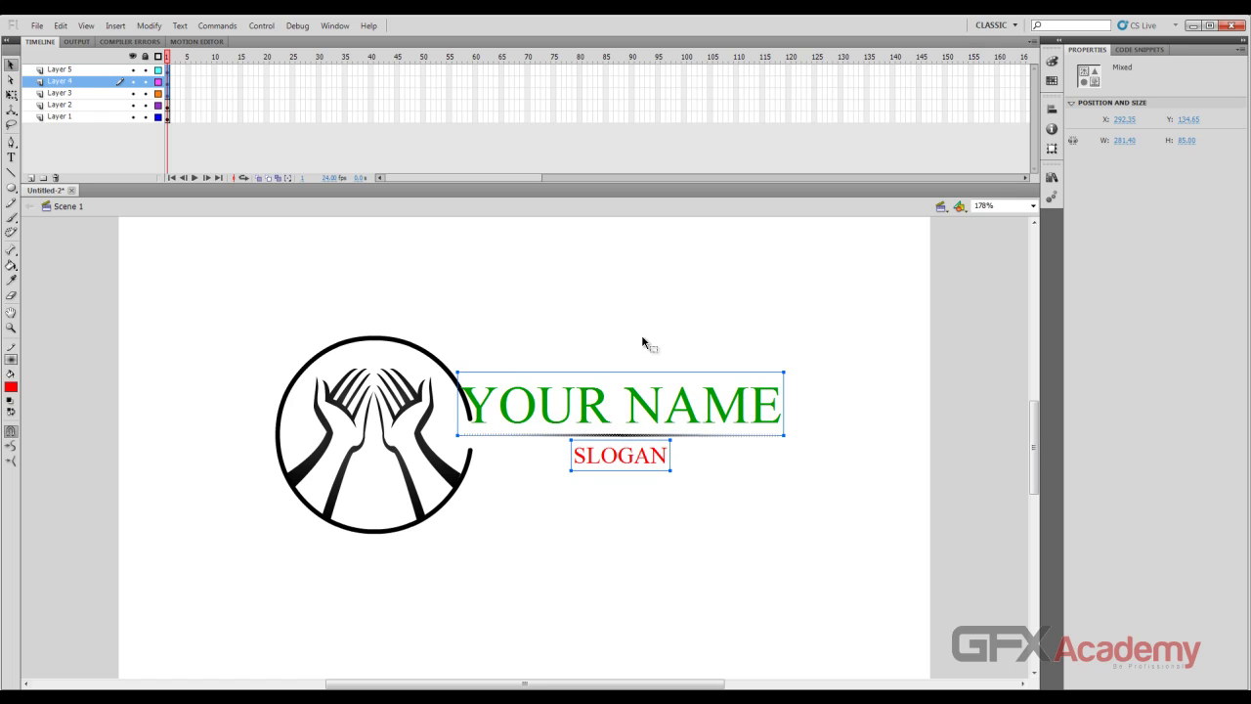
{"action": "key", "text": "Left"}
{"action": "key", "text": "Left"}
{"action": "key", "text": "Left"}
{"action": "key", "text": "Left"}
{"action": "key", "text": "Left"}
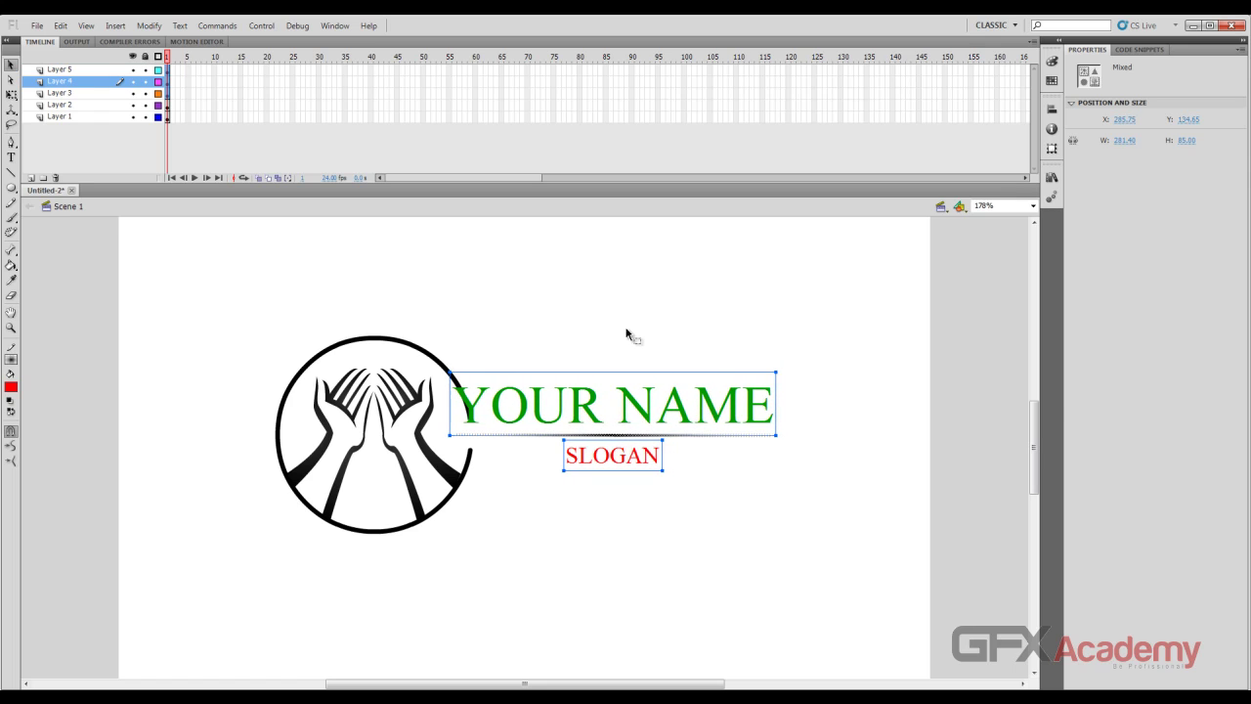
Shift YOUR NAME to about X 328 and SLOGAN to about X 421, clear of the circle, without moving the underline.
{"action": "left_click", "coordinate": [592, 404]}
{"action": "left_click_drag", "start_coordinate": [593, 405], "coordinate": [639, 404]}
{"action": "left_click_drag", "start_coordinate": [609, 467], "coordinate": [630, 467]}
{"action": "key", "text": "shift+Right"}
{"action": "key", "text": "Right"}
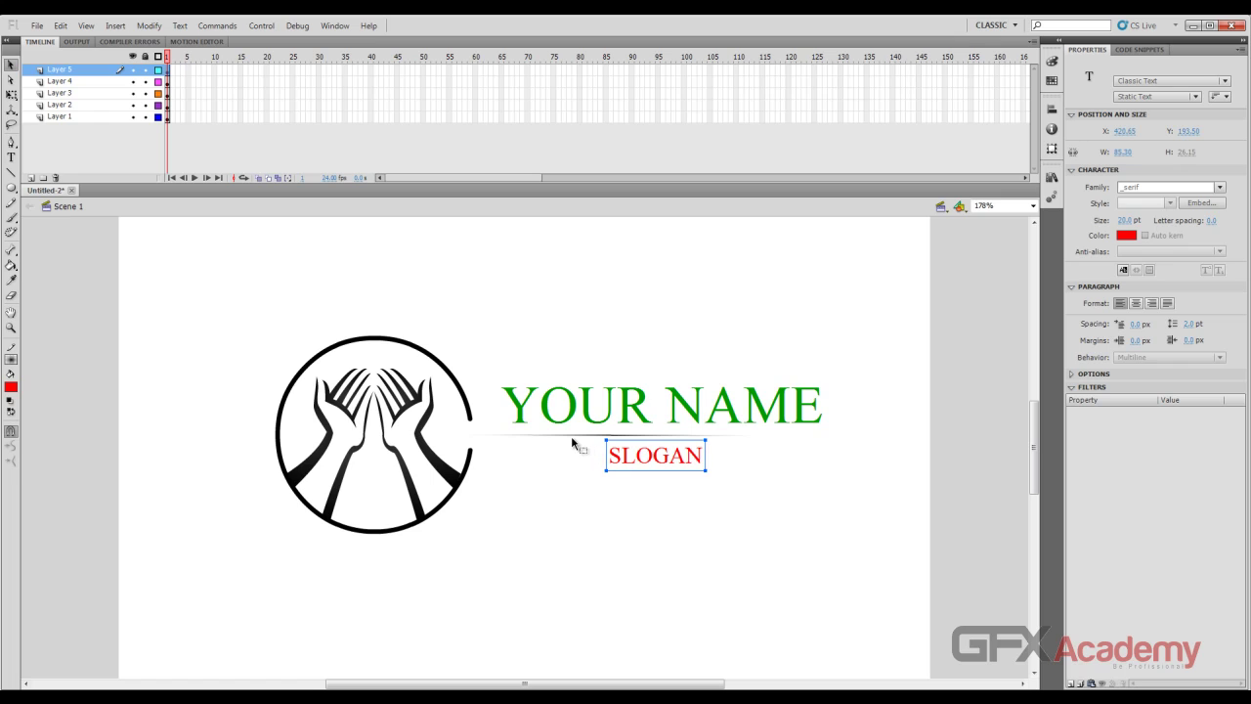
Change the underline's gradient stroke to solid black with a stroke height of 4.
{"action": "left_click", "coordinate": [575, 435]}
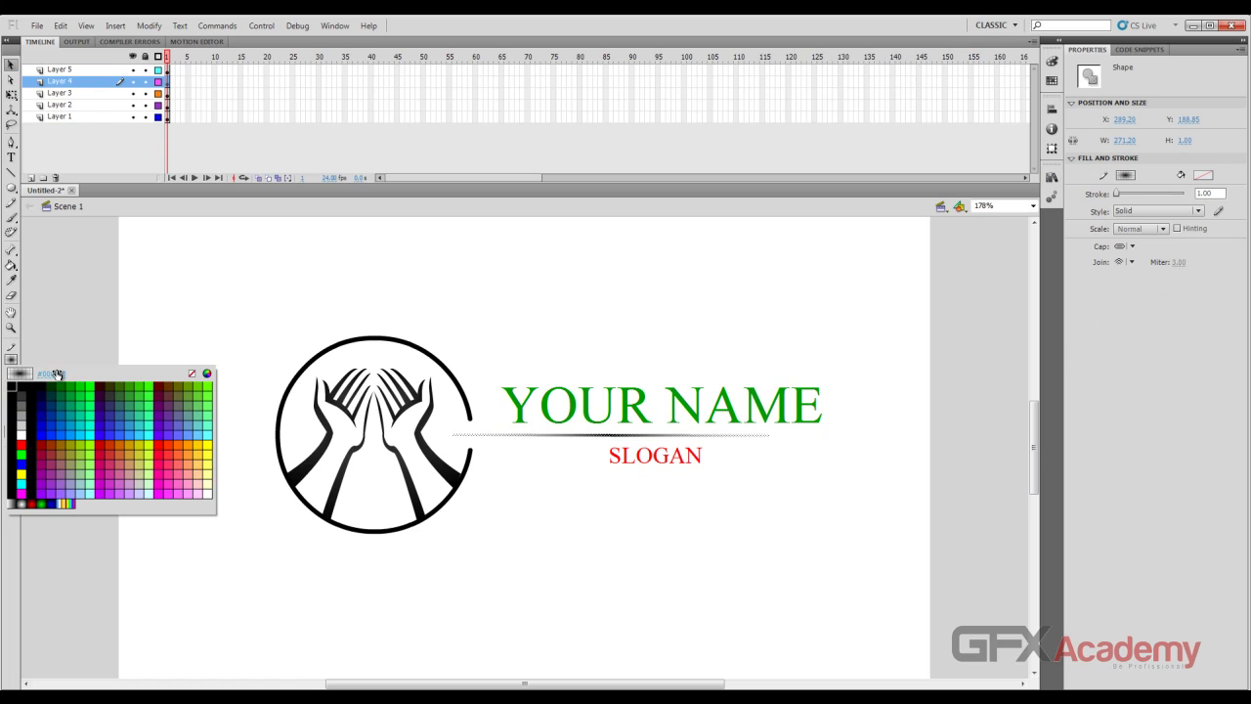
{"action": "left_click", "coordinate": [11, 359]}
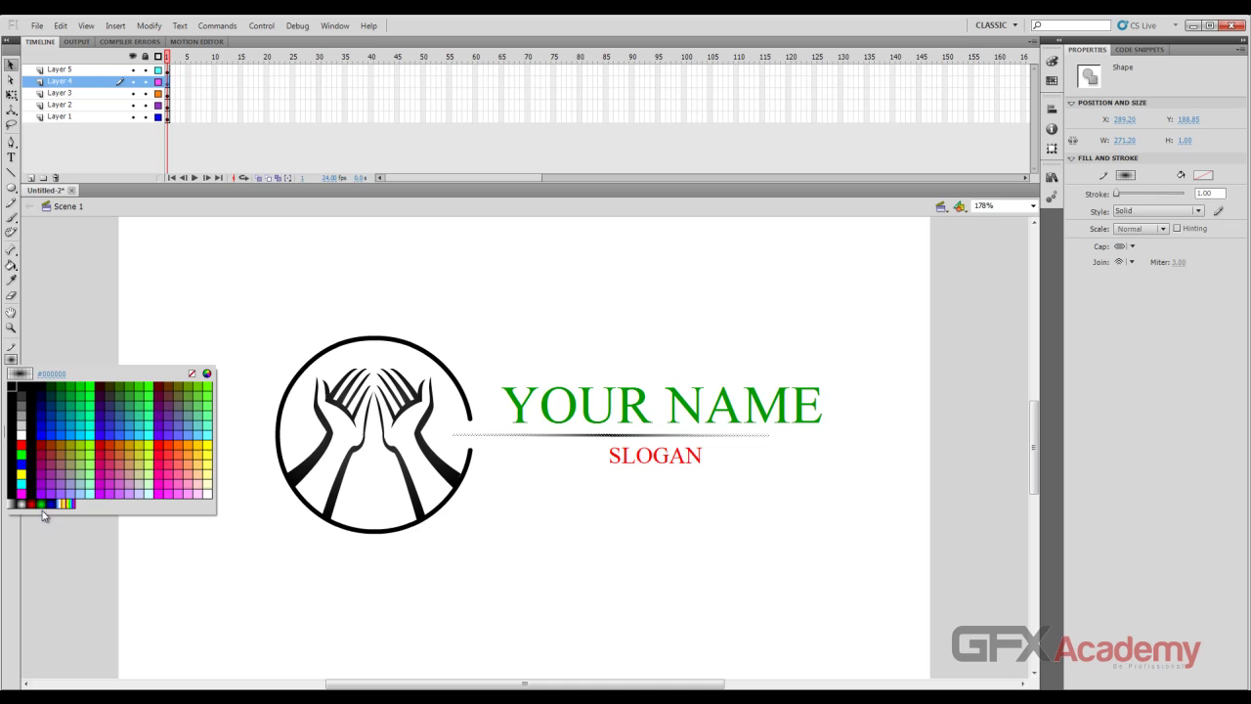
{"action": "left_click", "coordinate": [29, 378]}
{"action": "left_click_drag", "start_coordinate": [1116, 193], "coordinate": [1153, 196]}
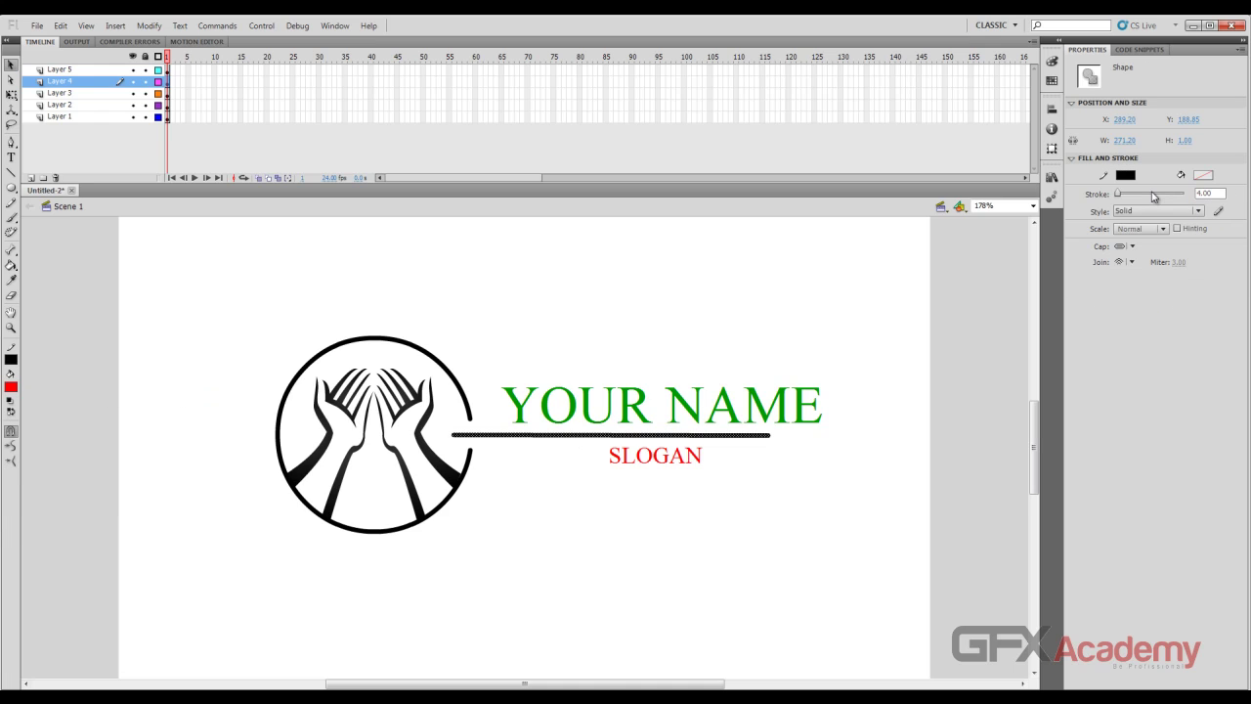
{"action": "left_click", "coordinate": [558, 365]}
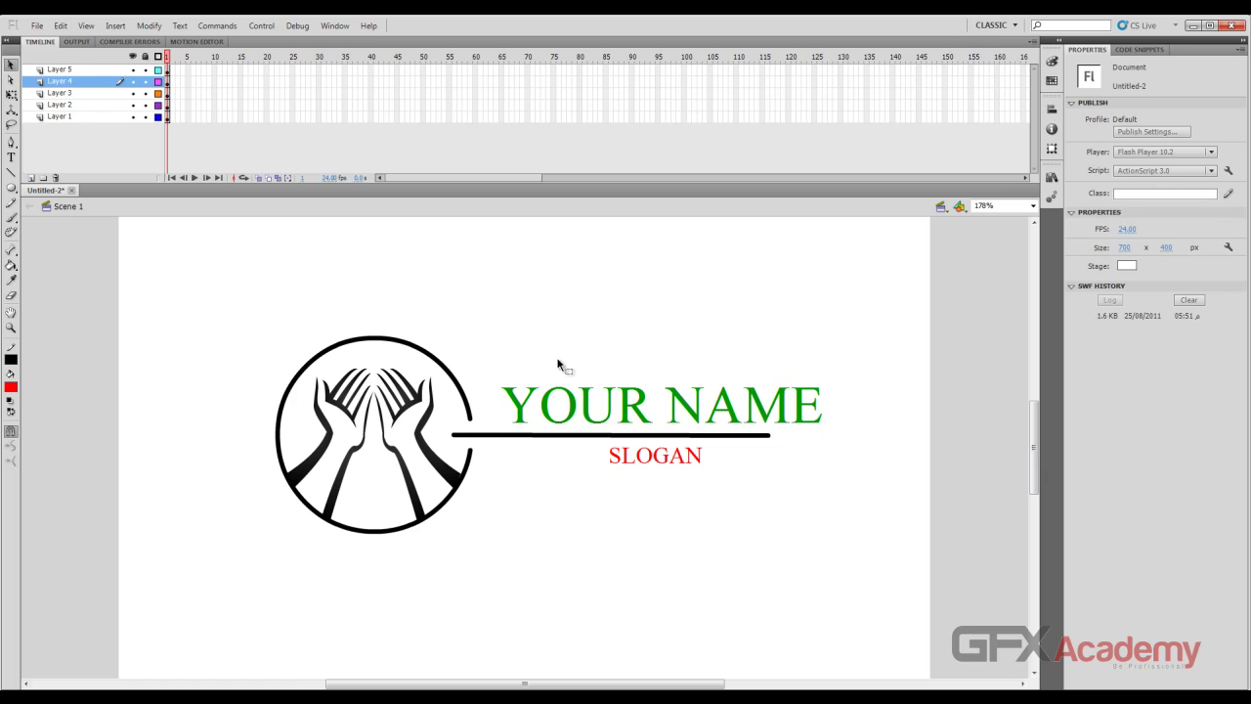
Set YOUR NAME to 30 pt and place it just above the line, with SLOGAN centered beneath it at about X 378.
{"action": "left_click", "coordinate": [591, 401]}
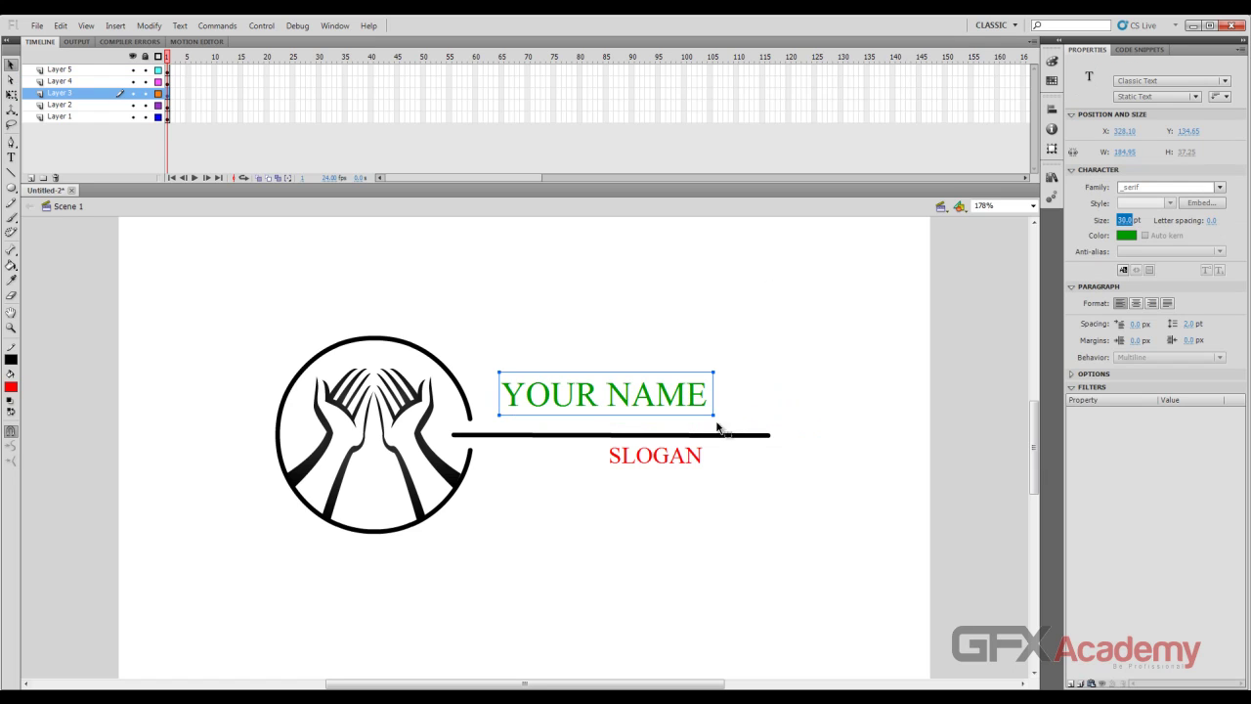
{"action": "mouse_move", "coordinate": [581, 409]}
{"action": "left_mouse_down"}
{"action": "mouse_move", "coordinate": [589, 397]}
{"action": "mouse_move", "coordinate": [589, 425]}
{"action": "left_mouse_up"}
{"action": "left_click_drag", "start_coordinate": [647, 460], "coordinate": [600, 465]}
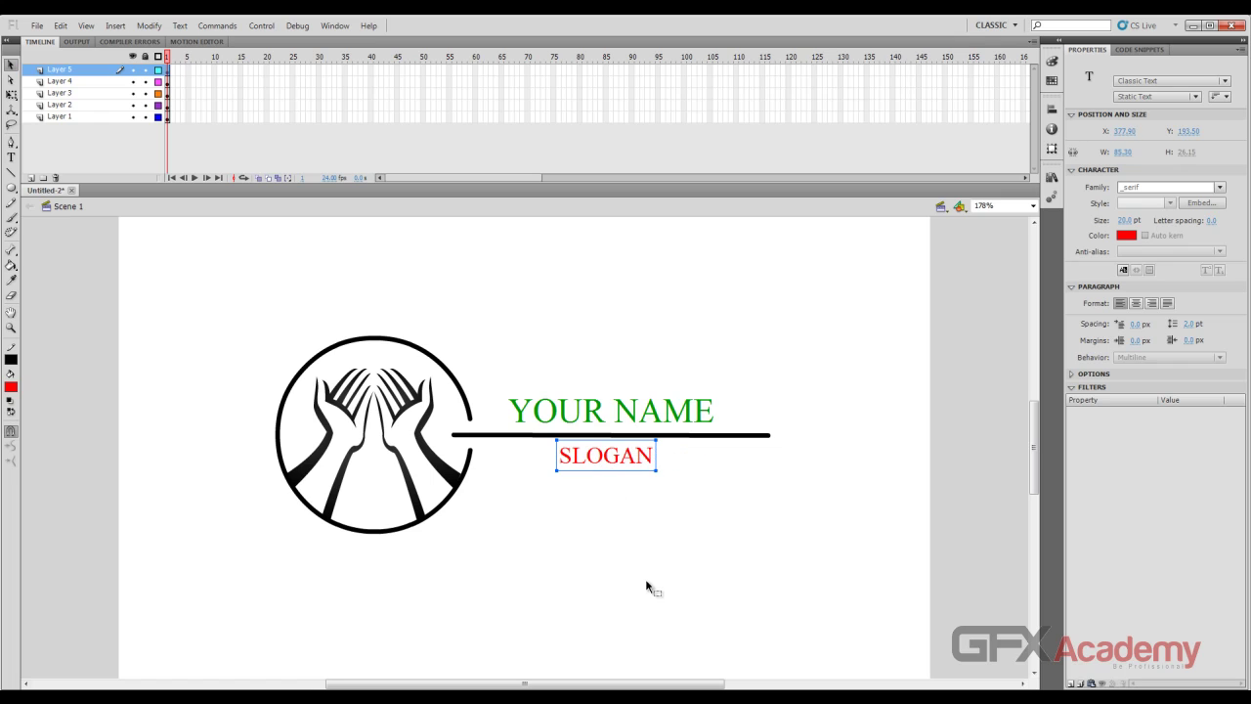
{"action": "left_click", "coordinate": [654, 578]}
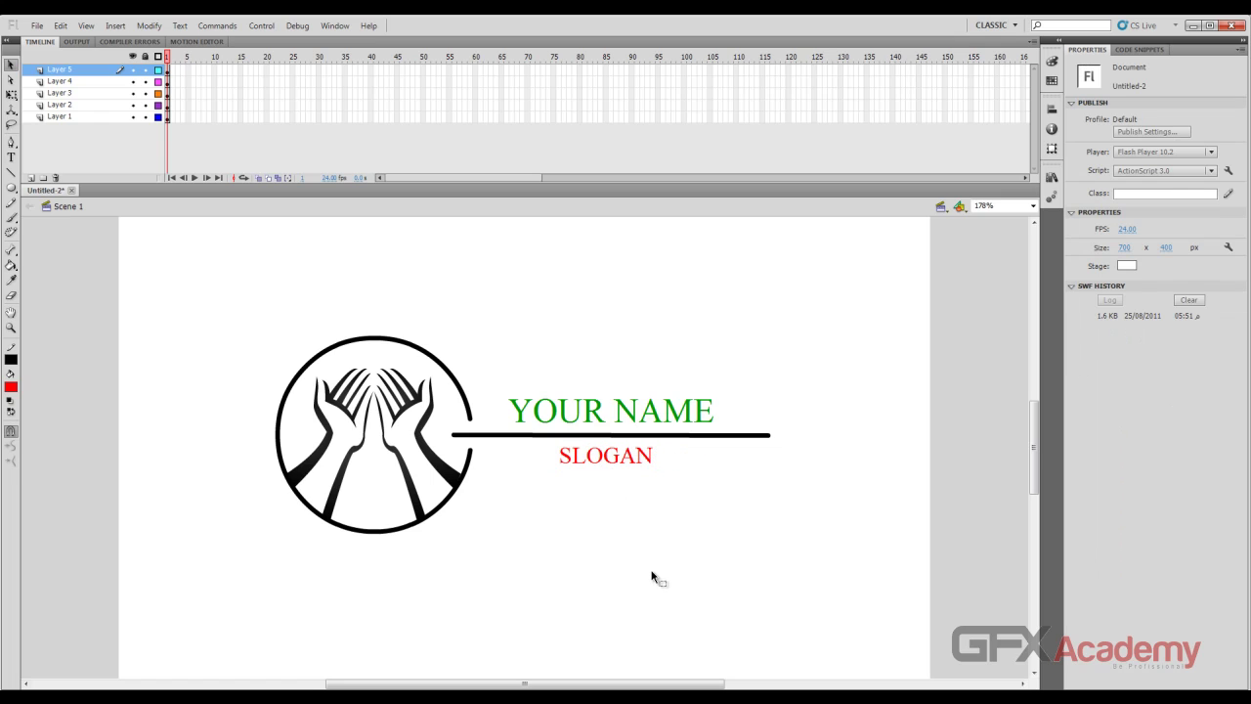
Add a new layer and move it below Layer 1 at the bottom of the layer stack.
{"action": "left_click", "coordinate": [68, 118]}
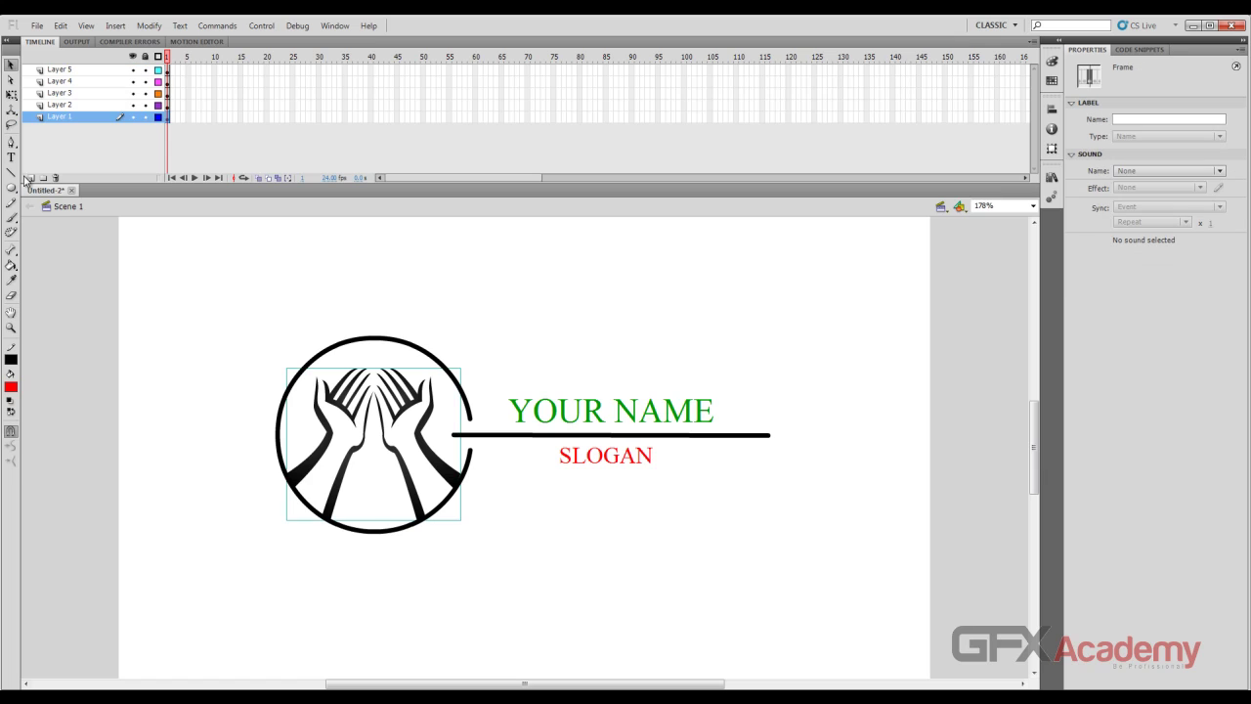
{"action": "left_click", "coordinate": [31, 178]}
{"action": "left_click_drag", "start_coordinate": [78, 116], "coordinate": [70, 139]}
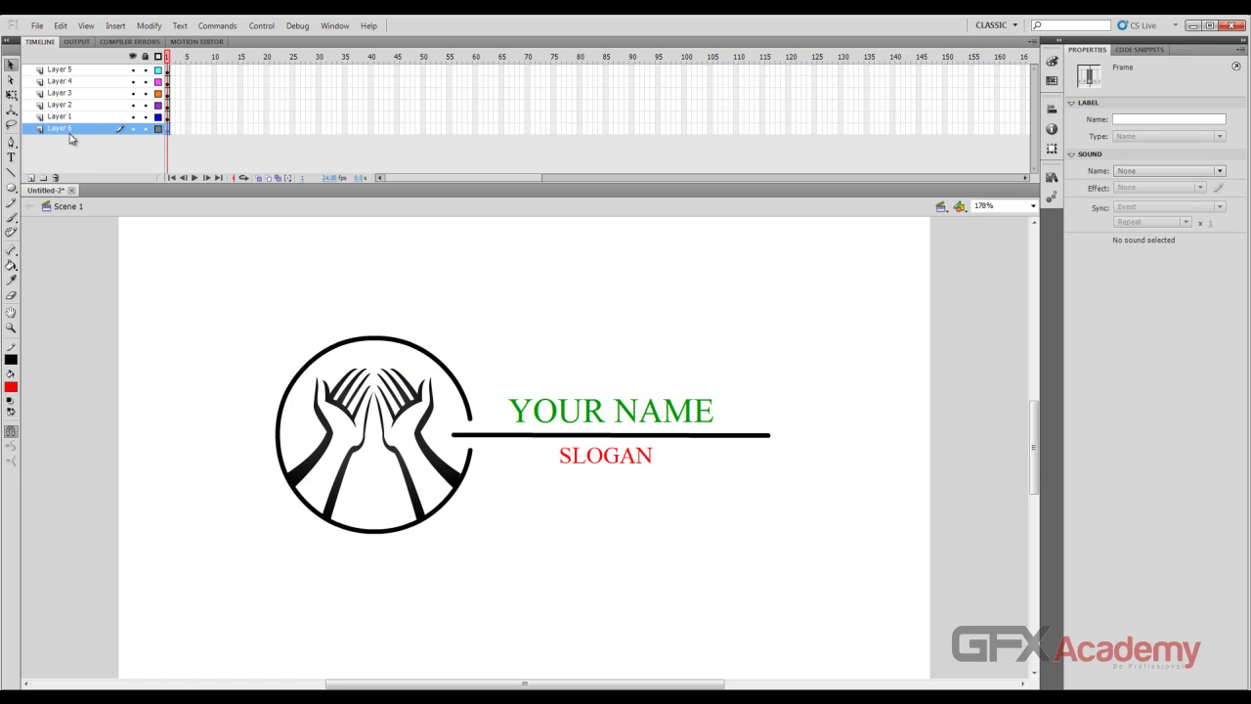
Draw a #868686 gray rectangle about 716 by 415 px on the bottom layer, covering the whole stage behind the logo.
{"action": "key", "text": "ctrl+minus"}
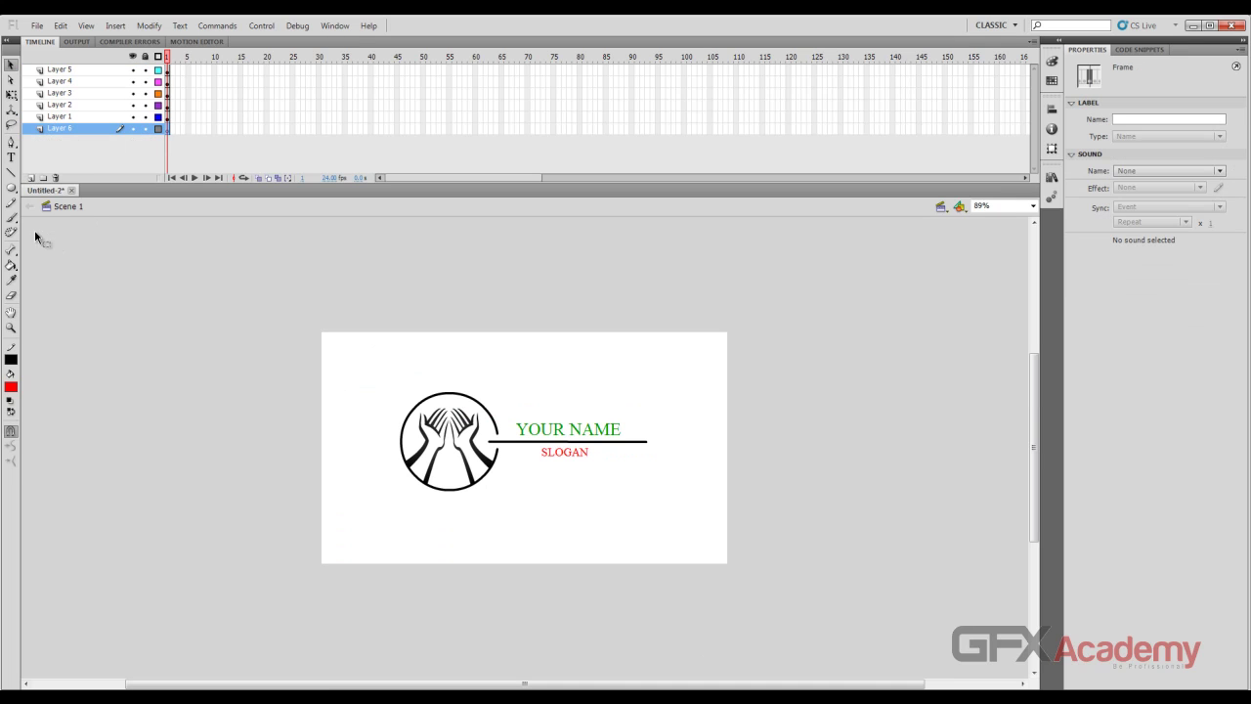
{"action": "left_click", "coordinate": [12, 189]}
{"action": "left_click_drag", "start_coordinate": [12, 191], "coordinate": [54, 190]}
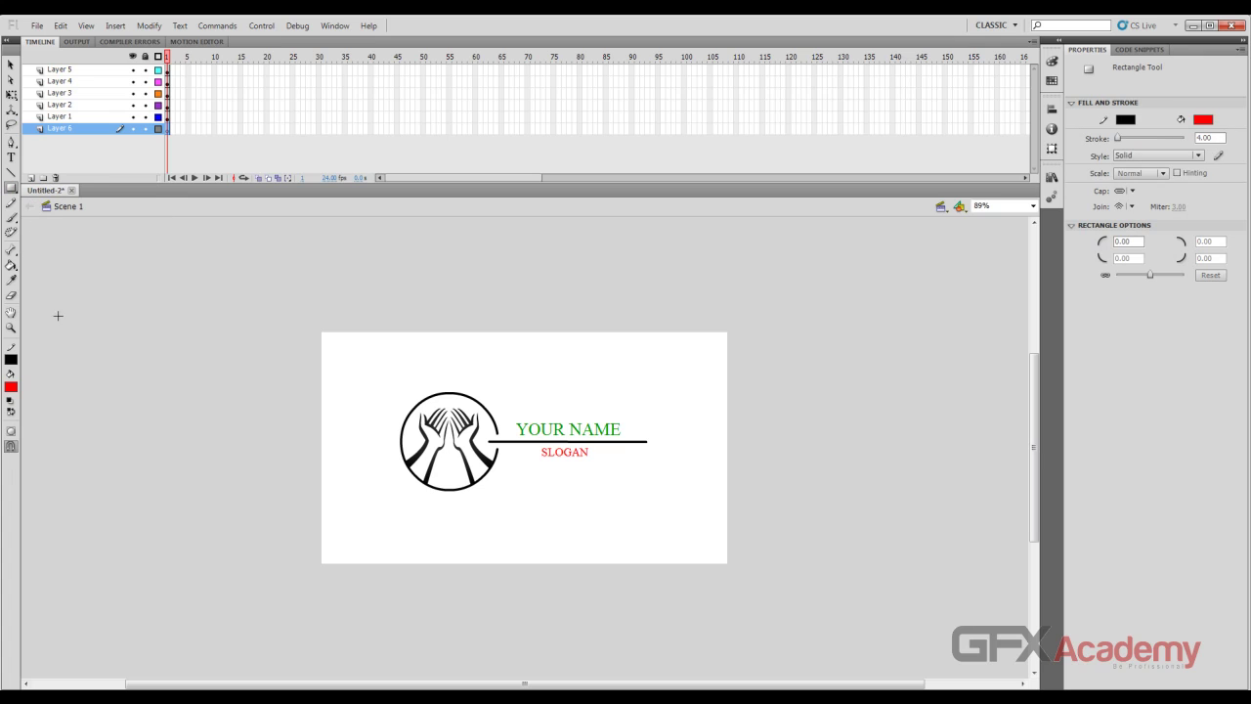
{"action": "left_click", "coordinate": [11, 387]}
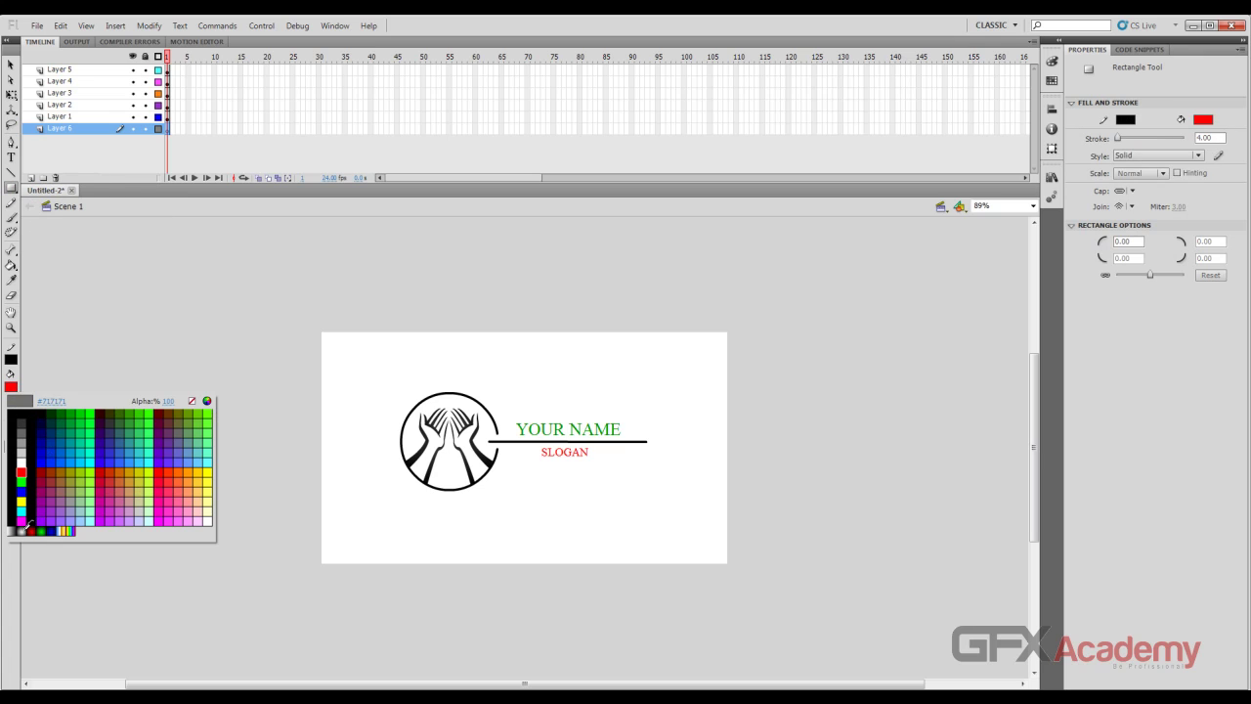
{"action": "left_click", "coordinate": [52, 526]}
{"action": "left_click_drag", "start_coordinate": [316, 330], "coordinate": [733, 569]}
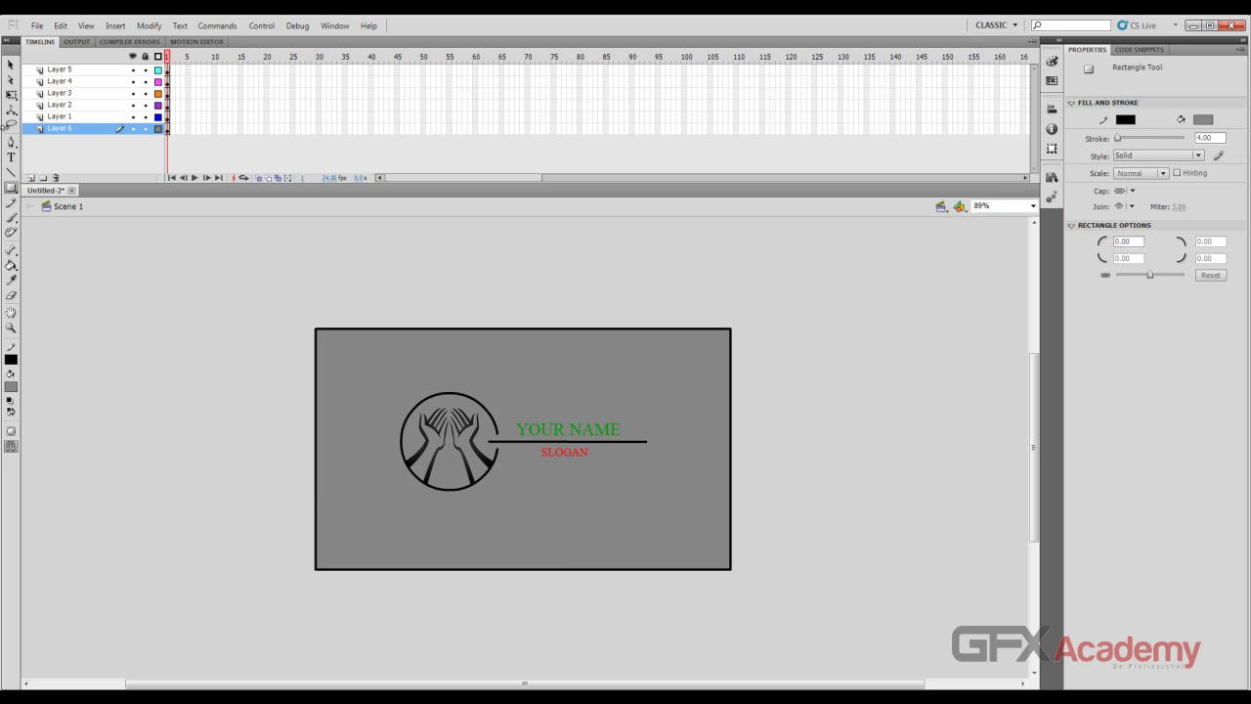
Delete the entire black outline of the background rectangle, keeping its gray fill.
{"action": "left_click", "coordinate": [11, 65]}
{"action": "left_click", "coordinate": [706, 328]}
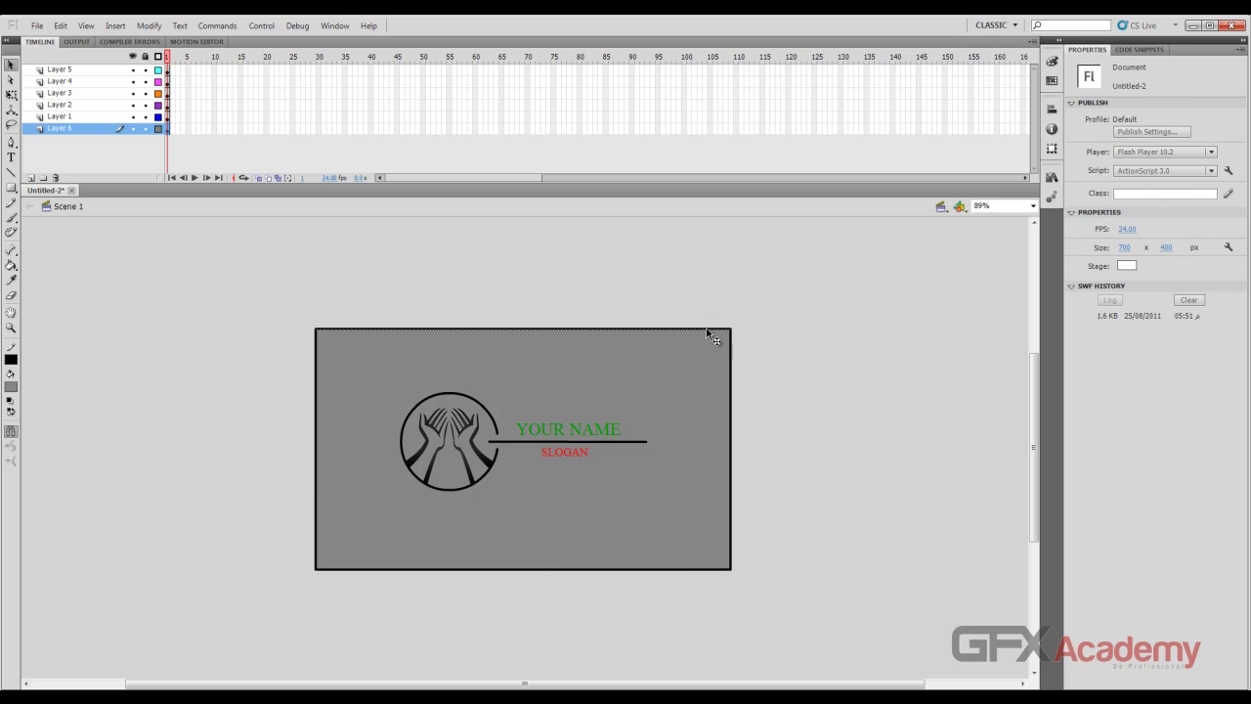
{"action": "double_click", "coordinate": [705, 327]}
{"action": "key", "text": "Delete"}
Fill the background rectangle with the preset white-to-black radial gradient.
{"action": "left_click", "coordinate": [704, 344]}
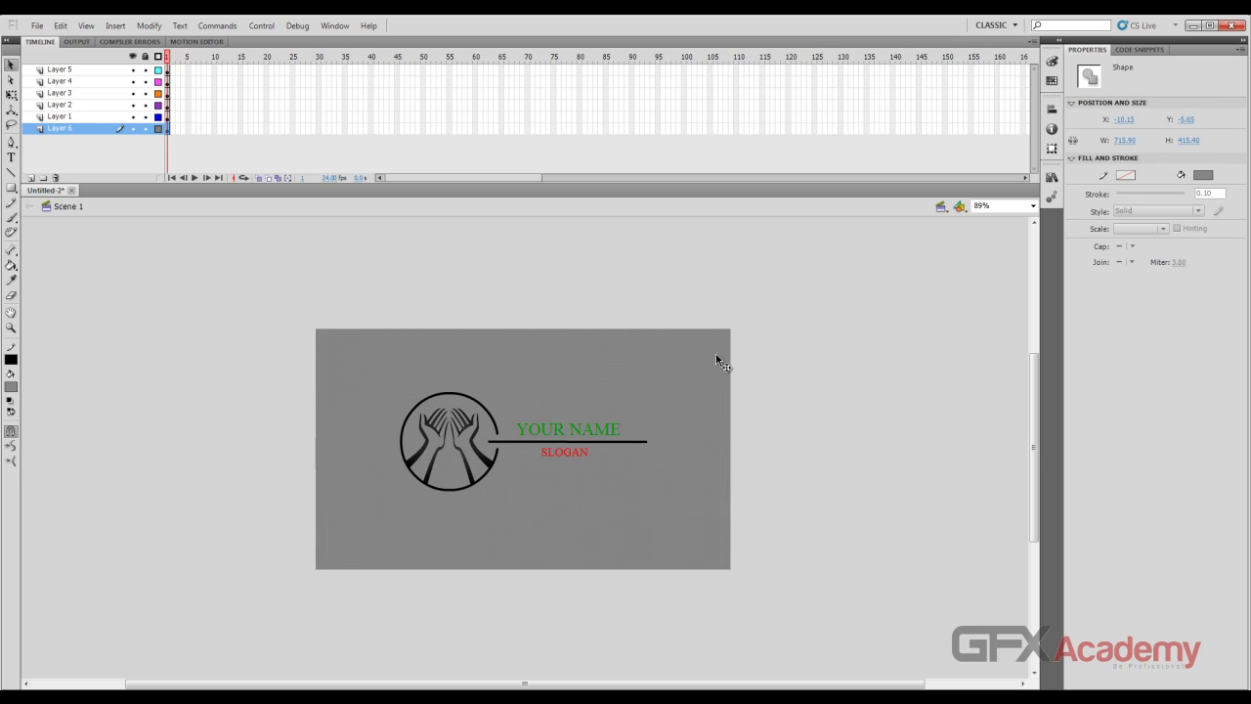
{"action": "left_click", "coordinate": [1052, 61]}
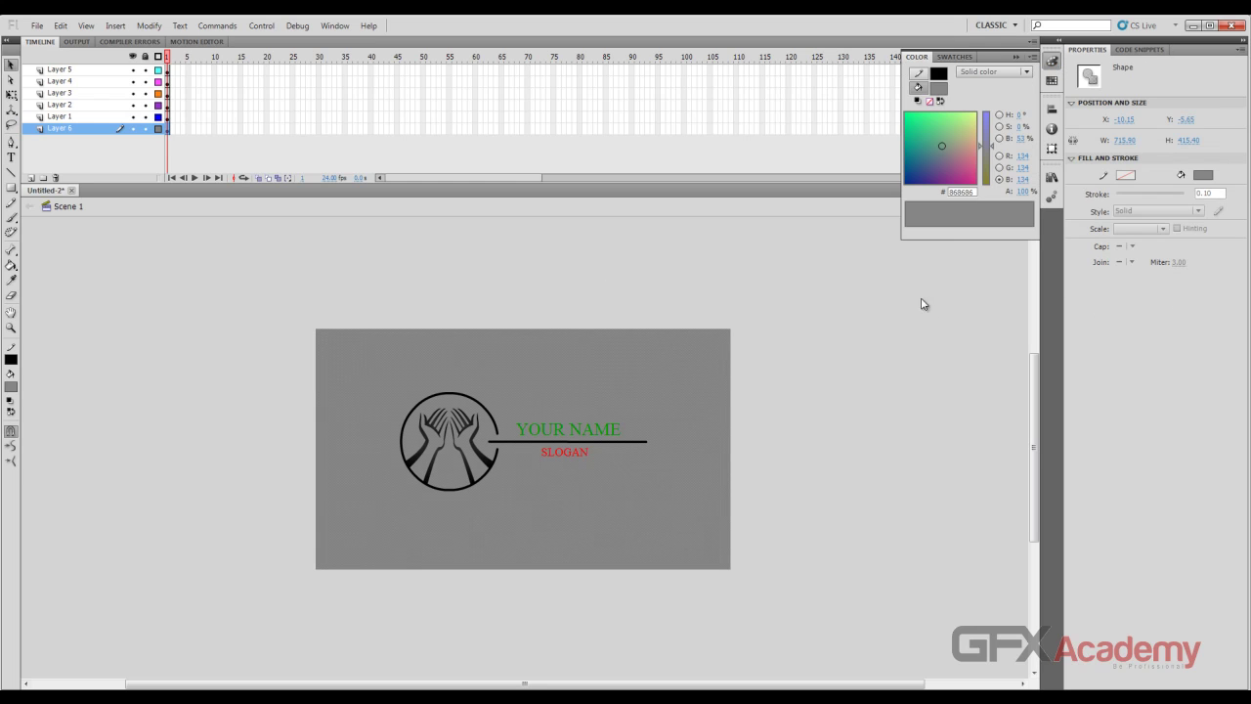
{"action": "left_click", "coordinate": [13, 385]}
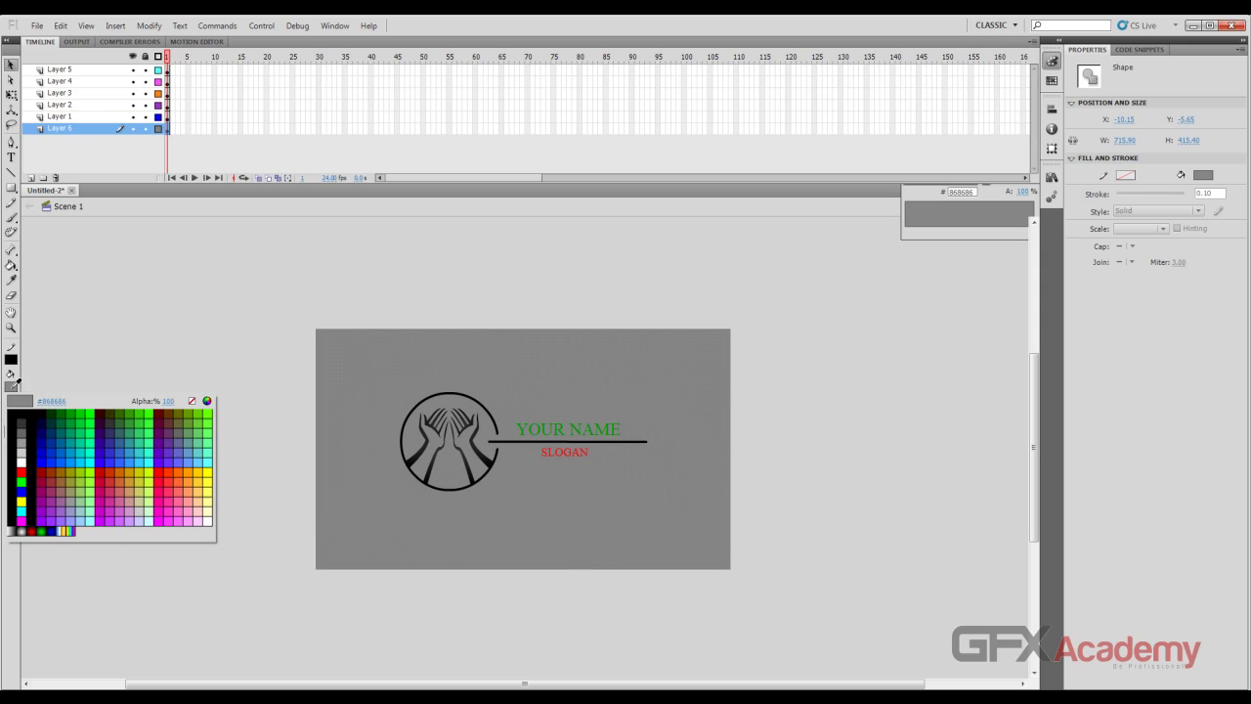
{"action": "left_click", "coordinate": [23, 531]}
{"action": "key", "text": "ctrl+z"}
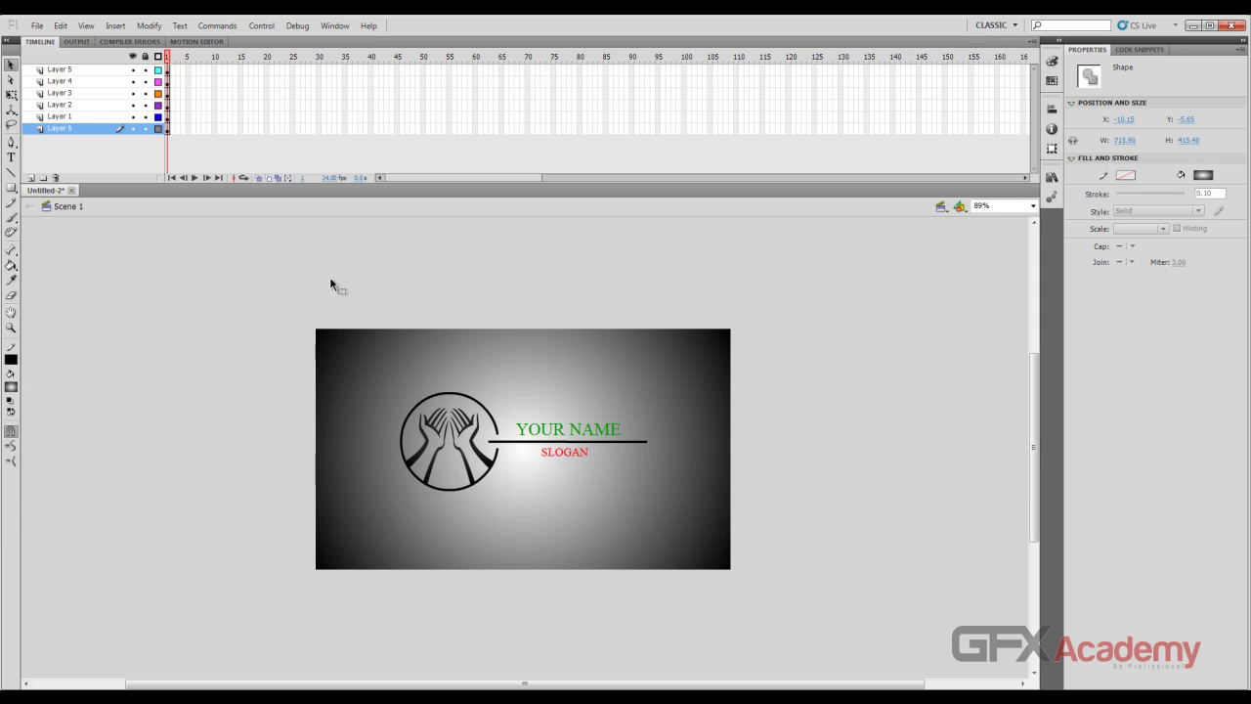
{"action": "key", "text": "ctrl+y"}
Set the background gradient's outer color to #999999 and its center color to #CCCCCC.
{"action": "left_click", "coordinate": [1054, 63]}
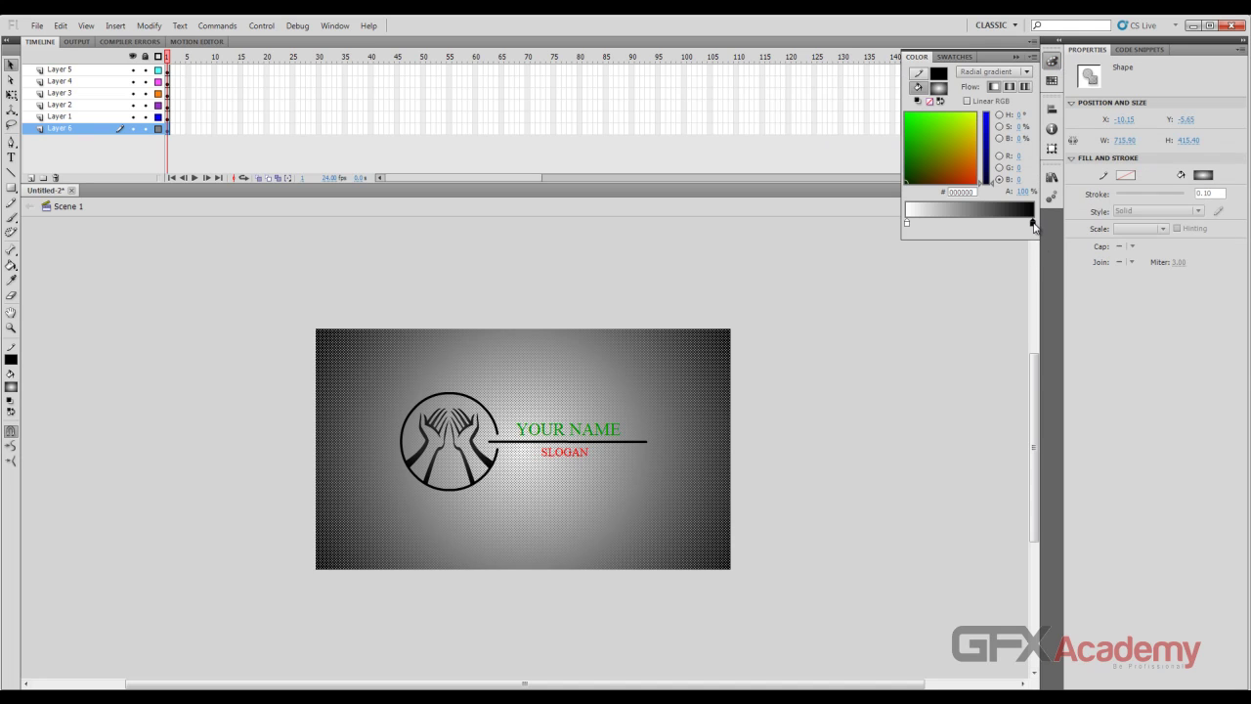
{"action": "double_click", "coordinate": [1033, 224]}
{"action": "left_click", "coordinate": [1051, 270]}
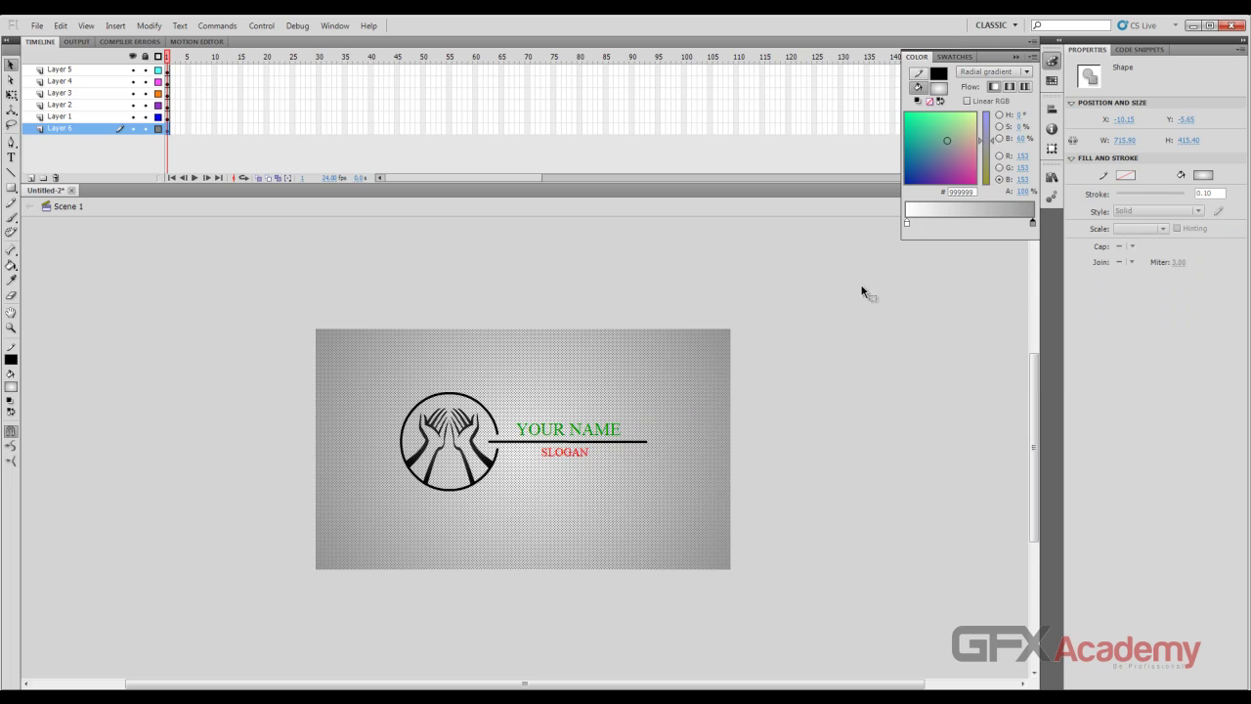
{"action": "double_click", "coordinate": [907, 223]}
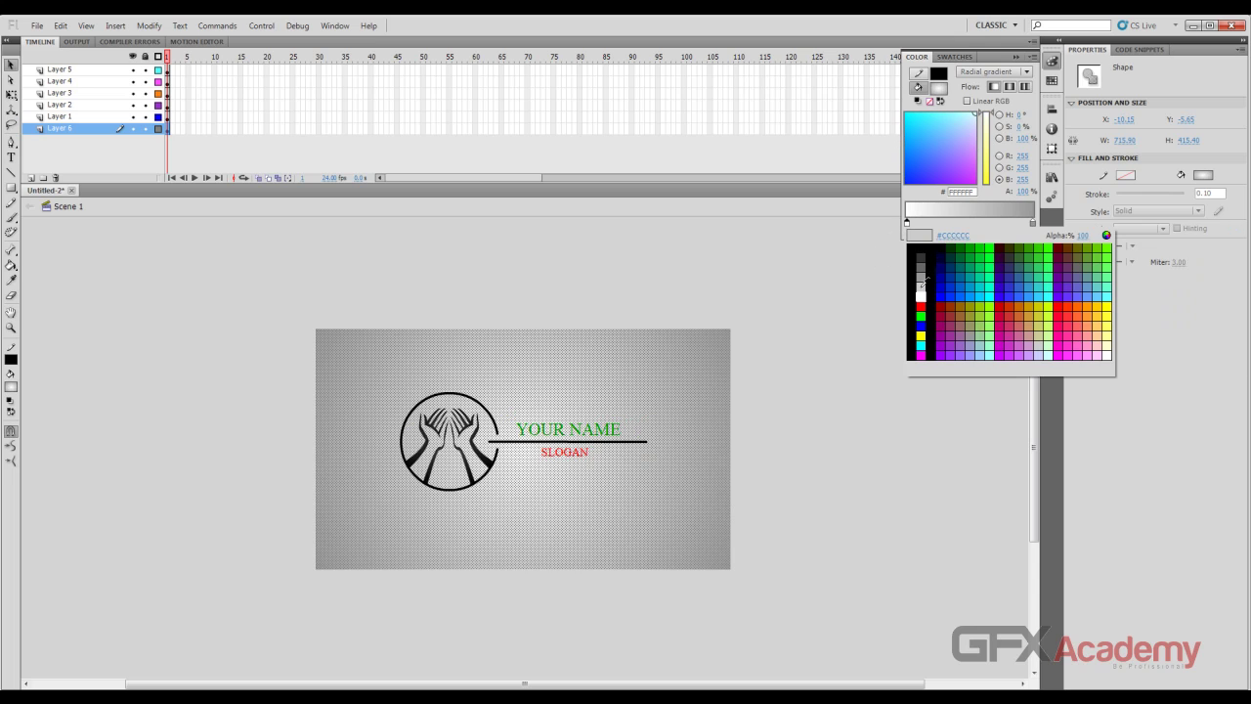
{"action": "left_click", "coordinate": [921, 288]}
{"action": "left_click", "coordinate": [802, 312]}
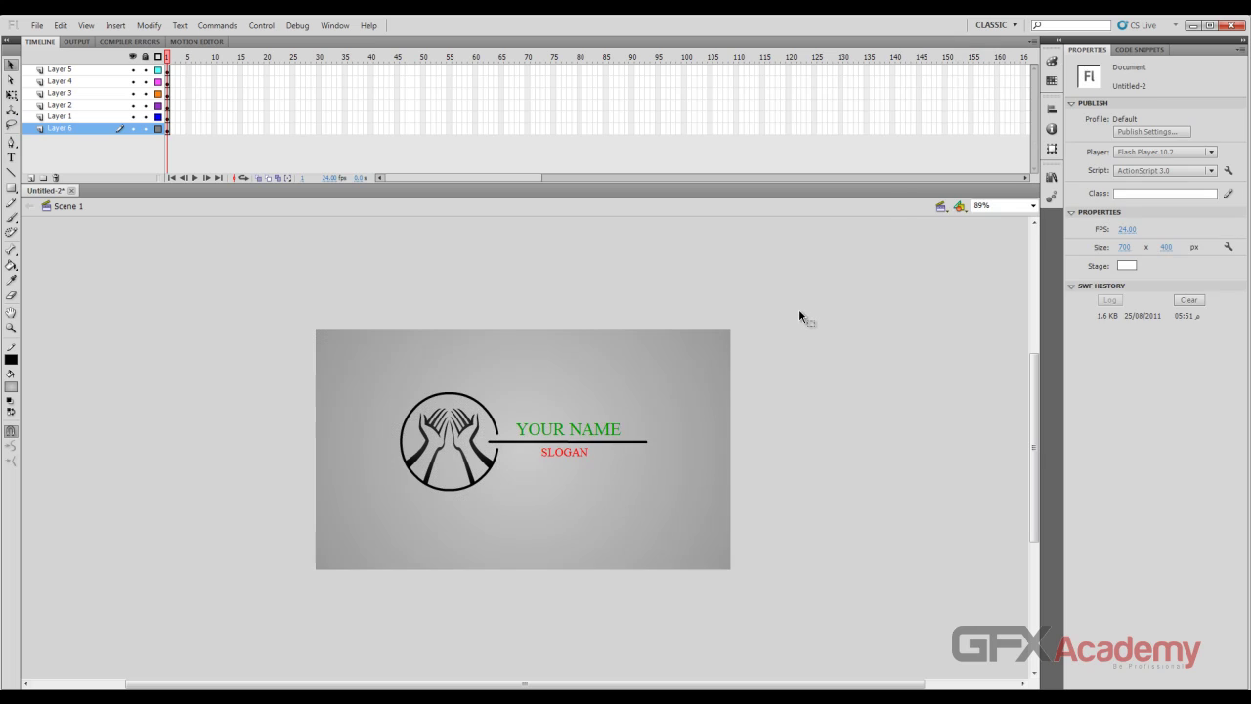
Set the background gradient's center to white and its outer color to light gray, and test the movie.
{"action": "left_click", "coordinate": [682, 366]}
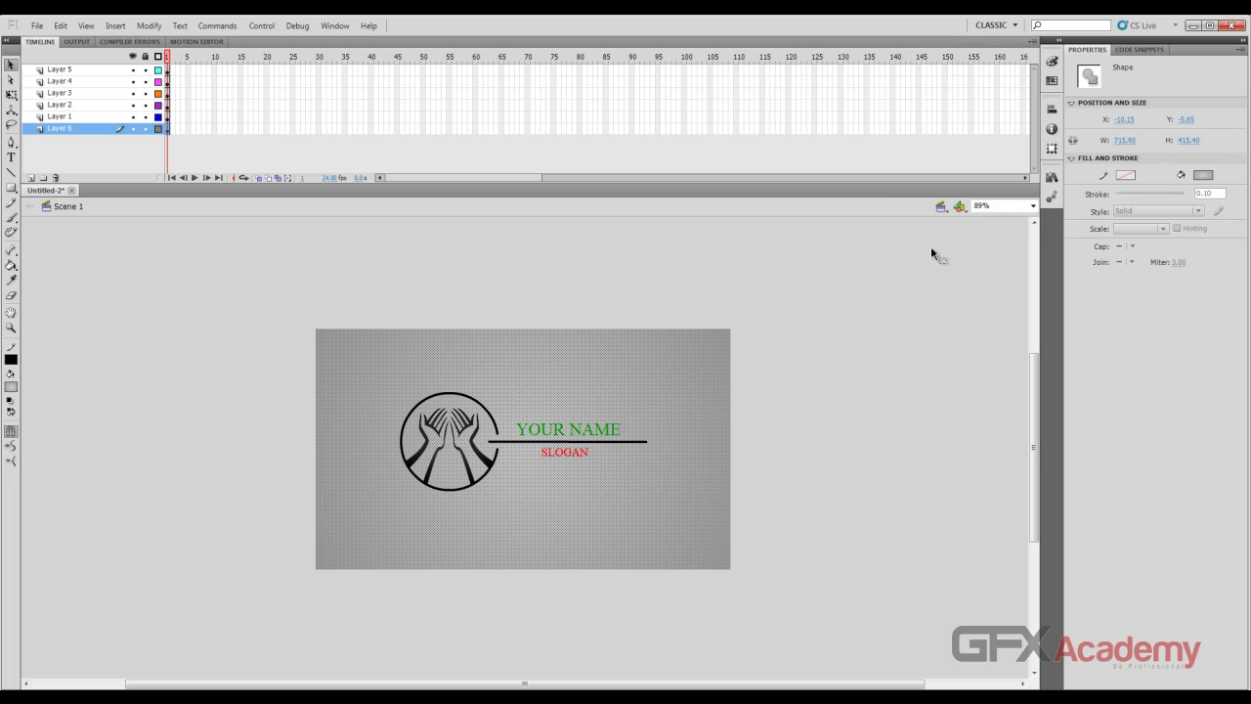
{"action": "left_click", "coordinate": [1057, 110]}
{"action": "left_click", "coordinate": [1057, 65]}
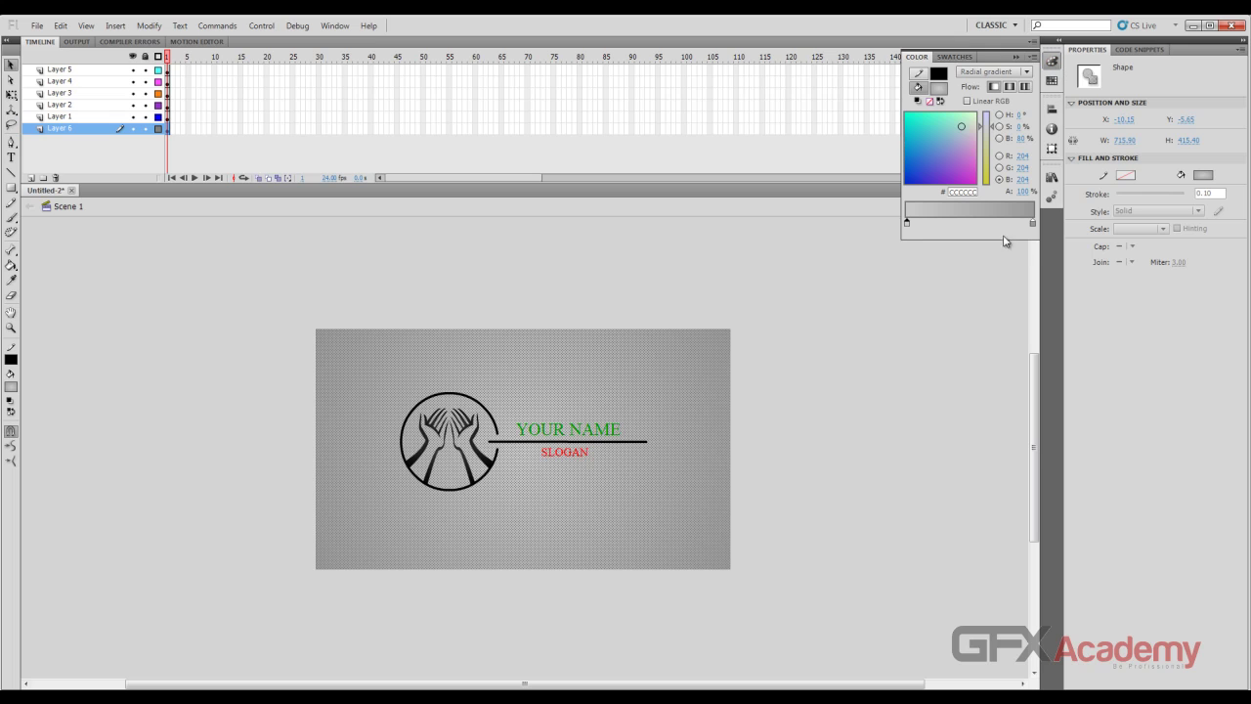
{"action": "left_click", "coordinate": [908, 225]}
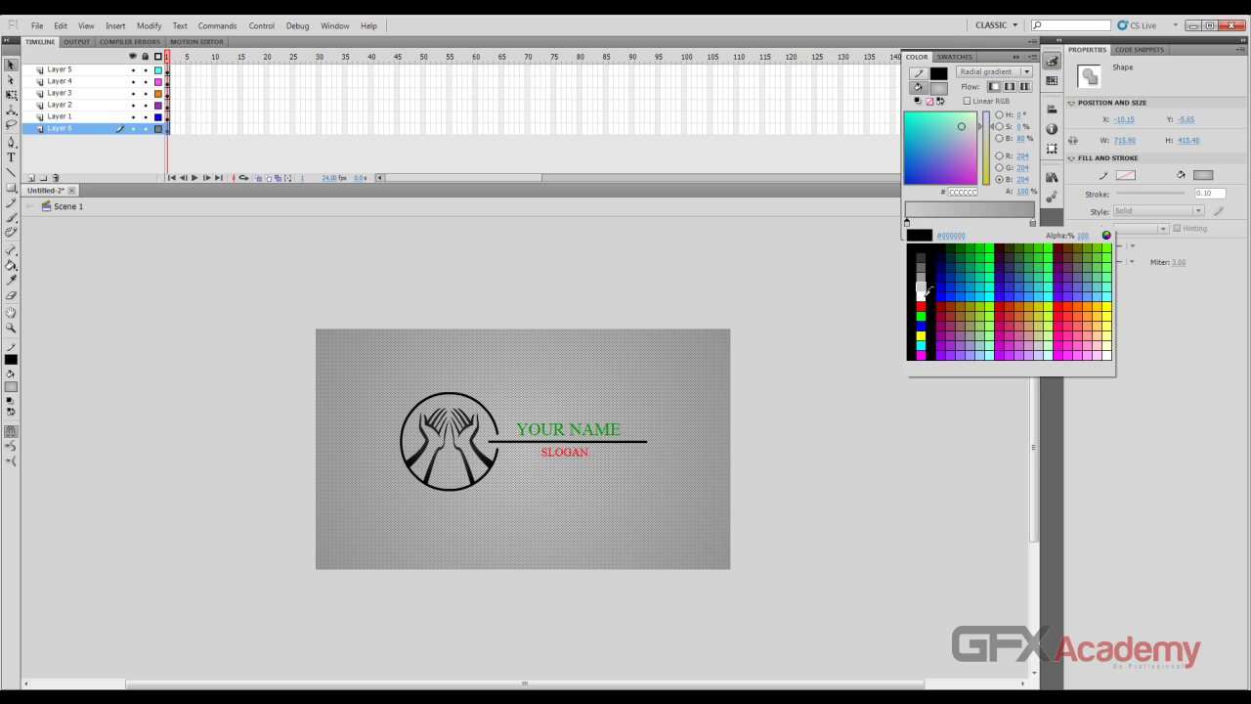
{"action": "left_click", "coordinate": [912, 241]}
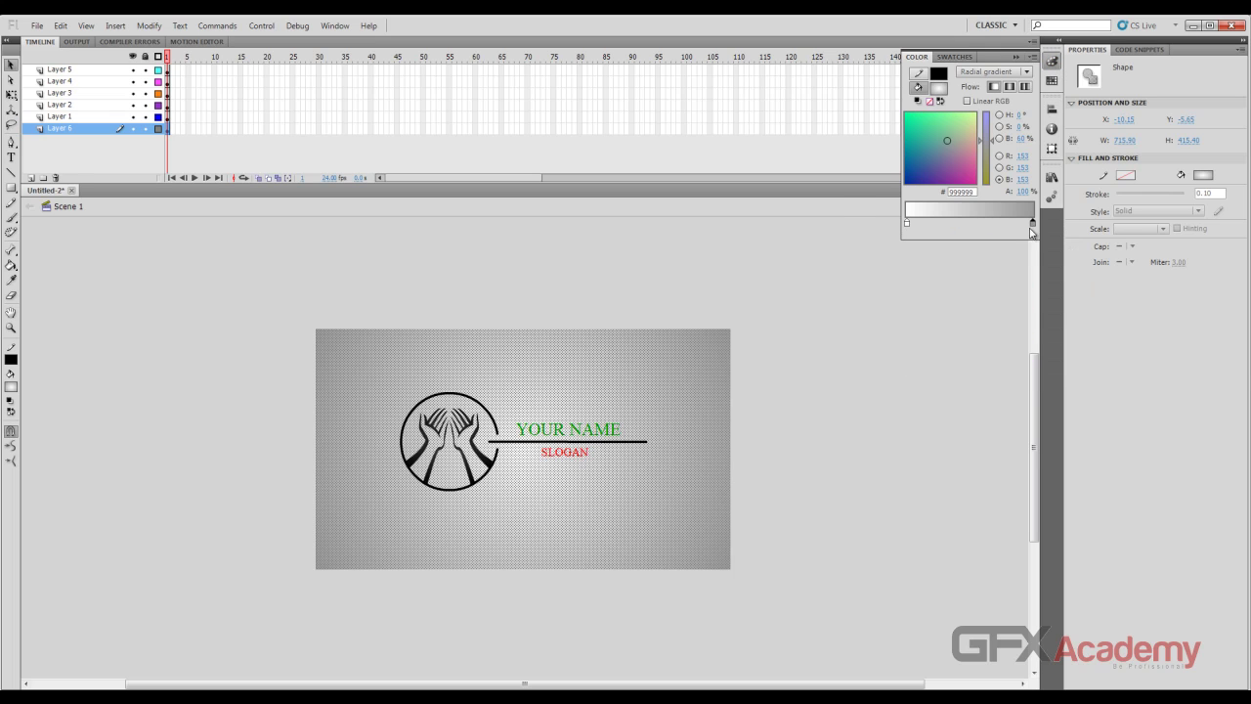
{"action": "left_click", "coordinate": [1033, 224]}
{"action": "left_click", "coordinate": [1038, 289]}
{"action": "left_click", "coordinate": [832, 299]}
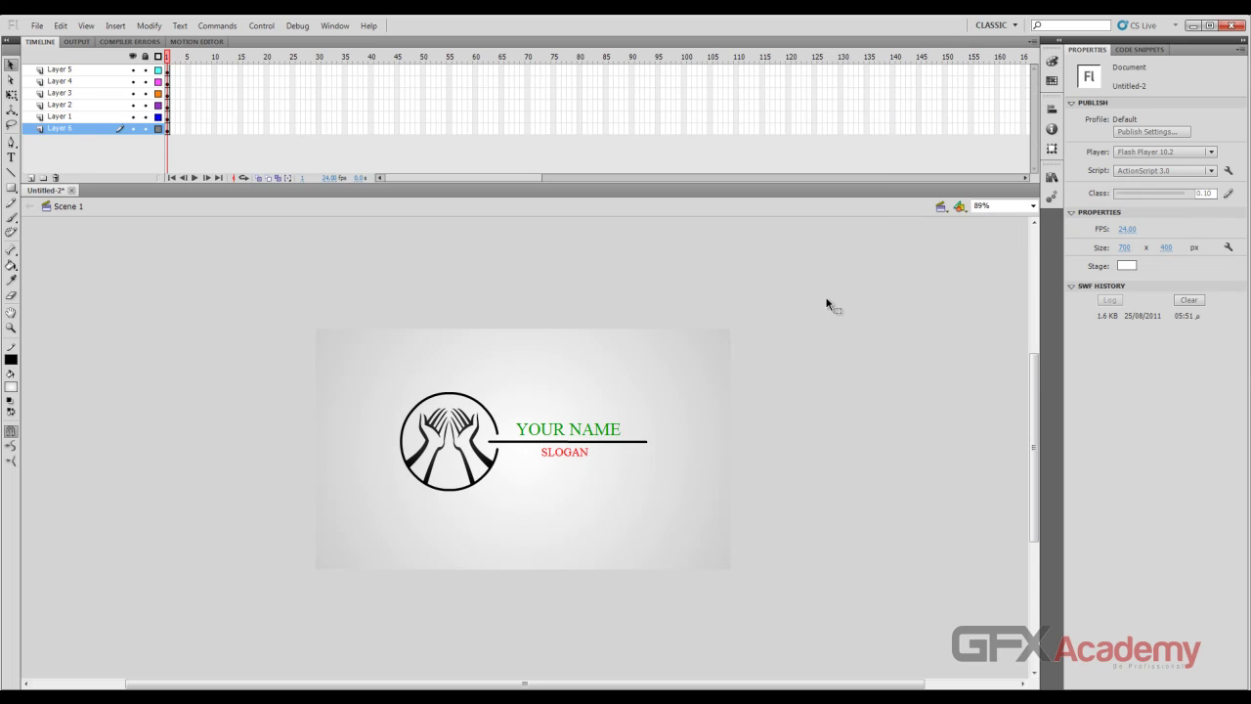
{"action": "key", "text": "ctrl+Return"}
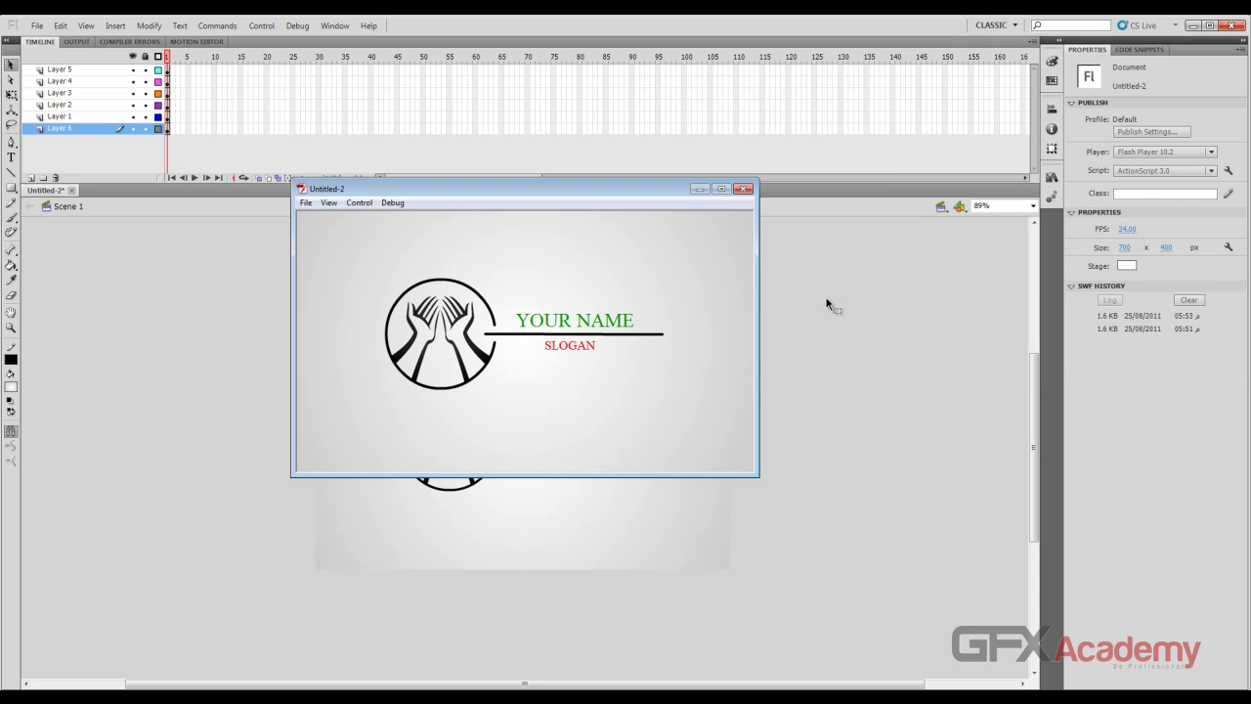